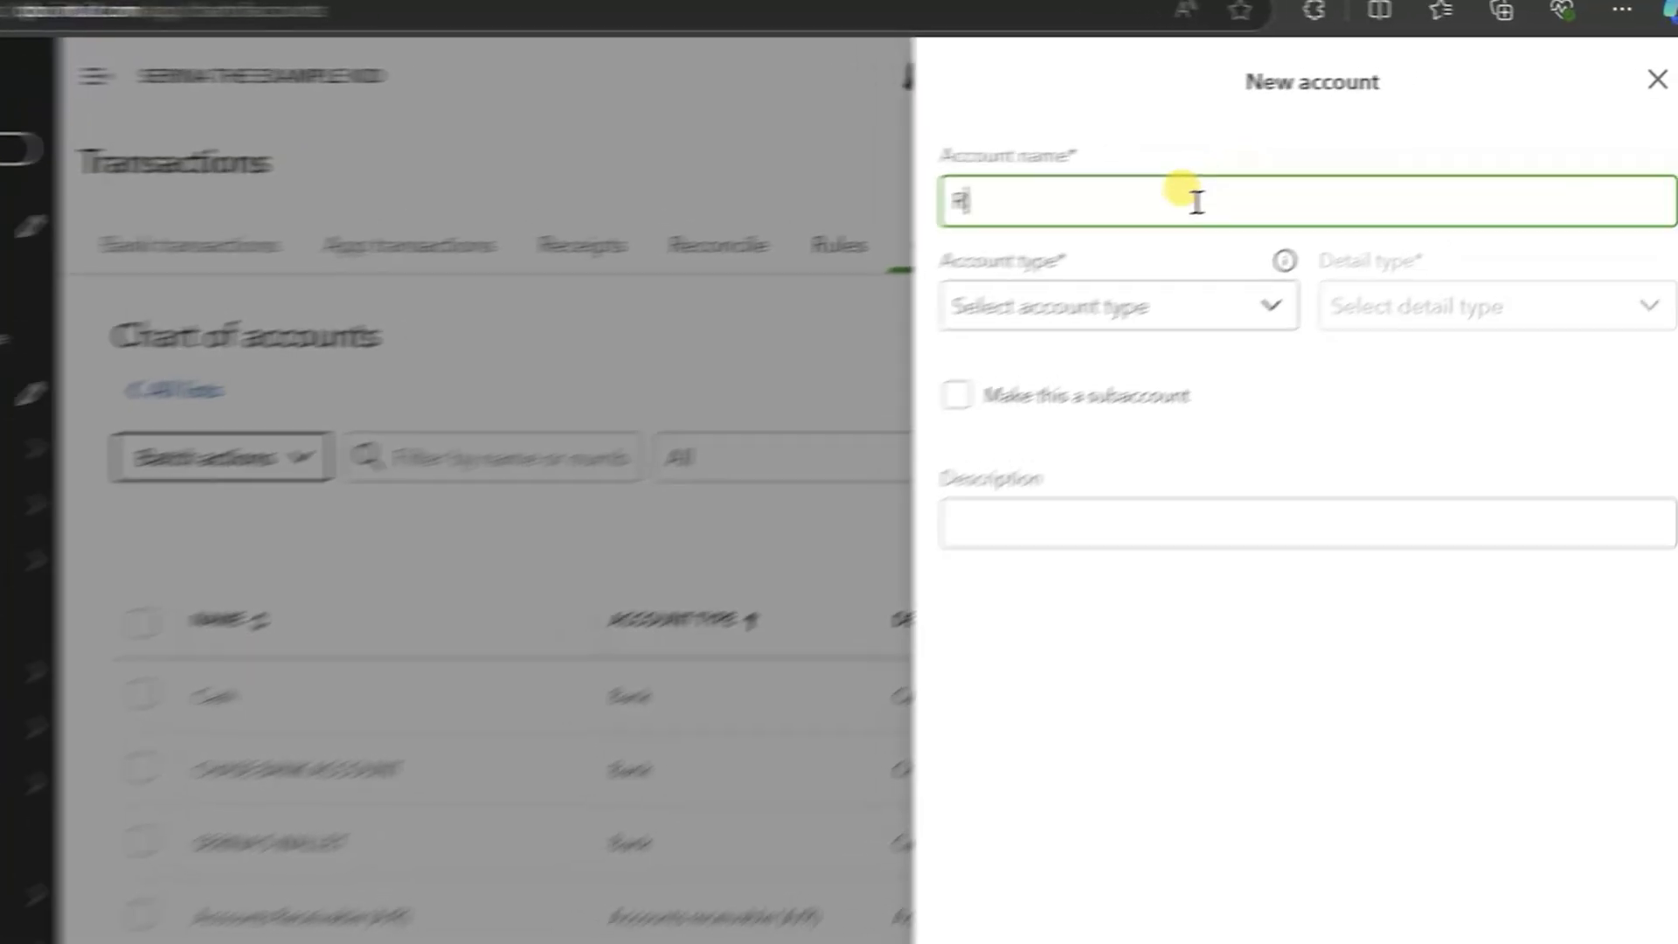
type("ECEI")
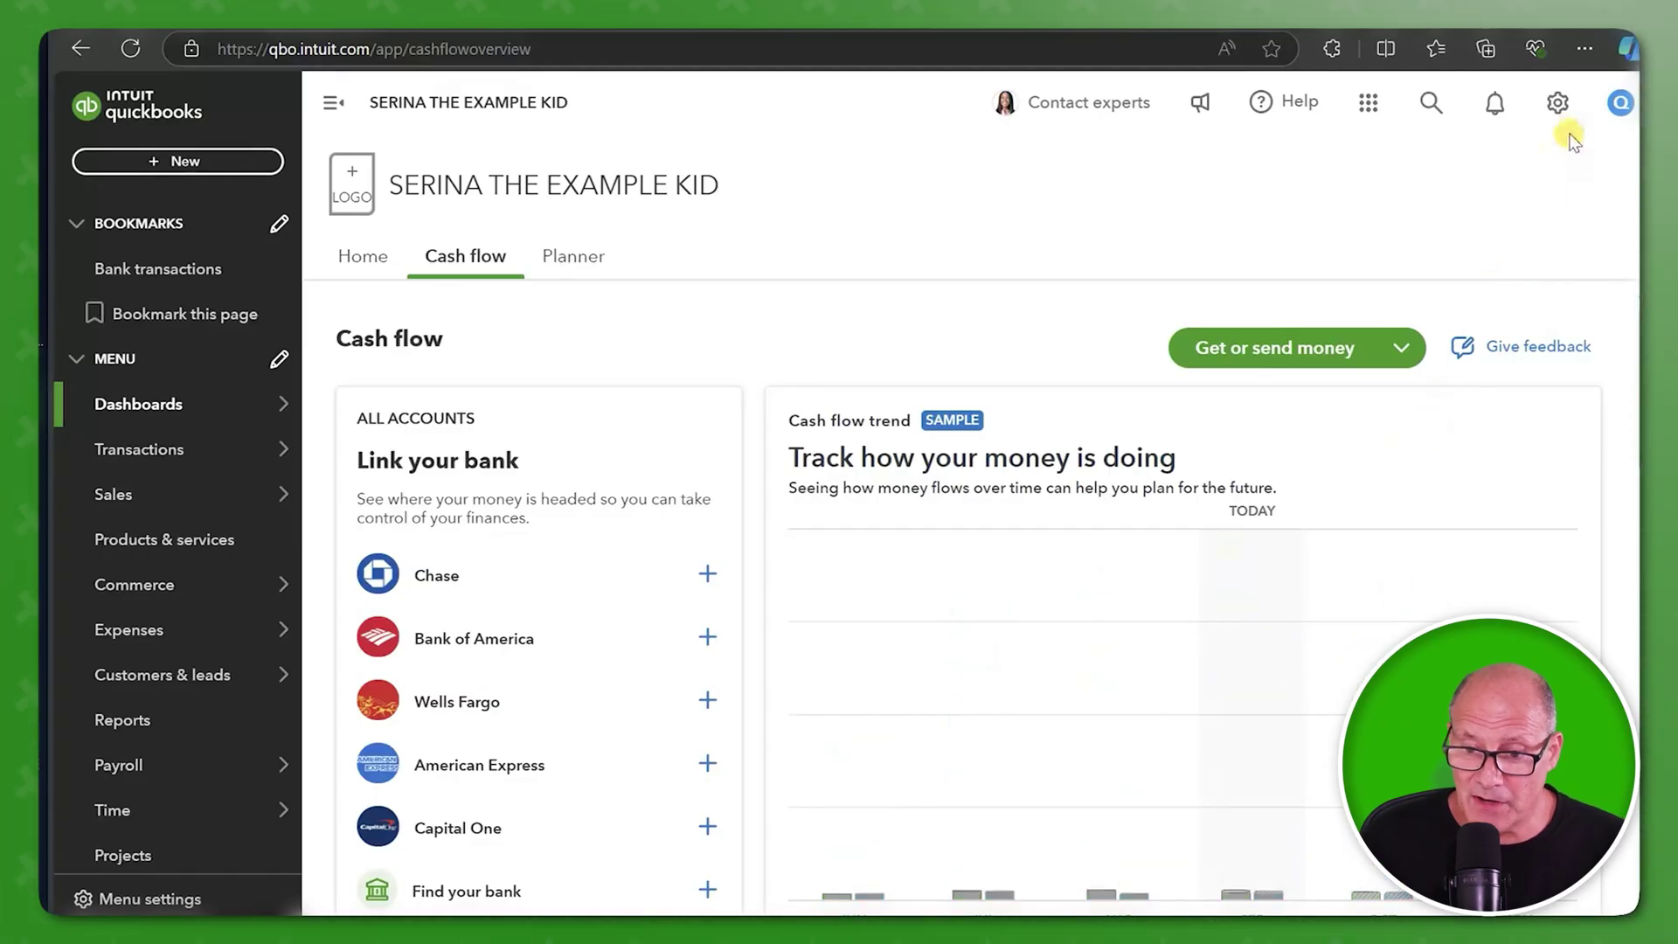
Open the Chart of accounts list from the company settings gear menu.
left_click(1560, 108)
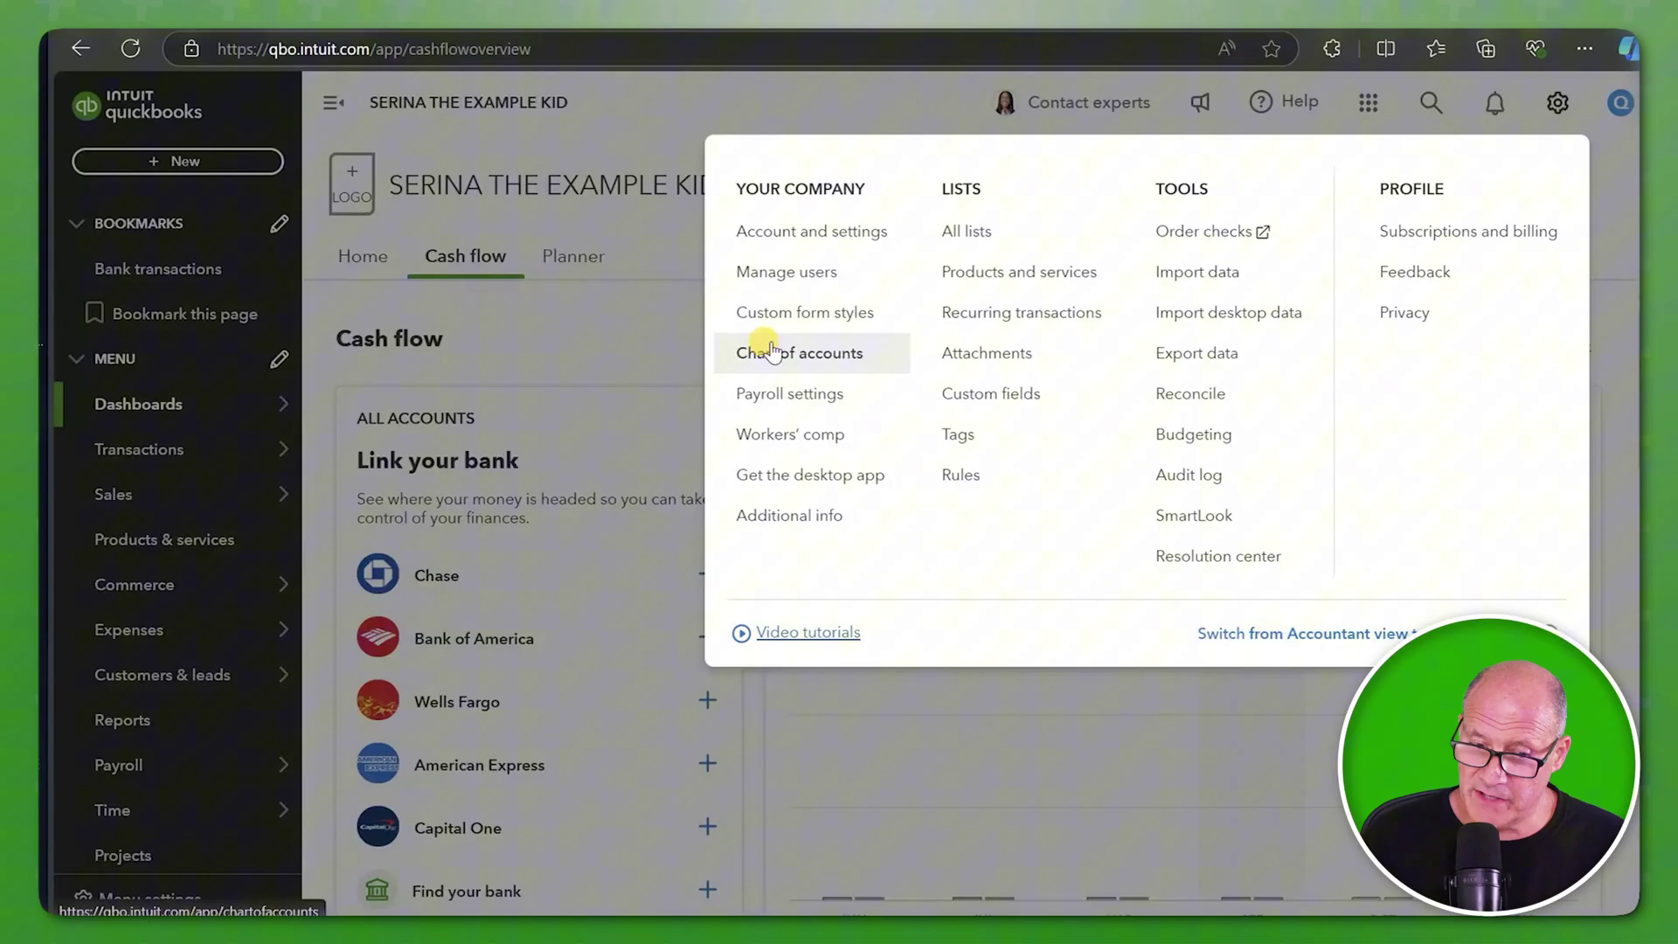
left_click(151, 449)
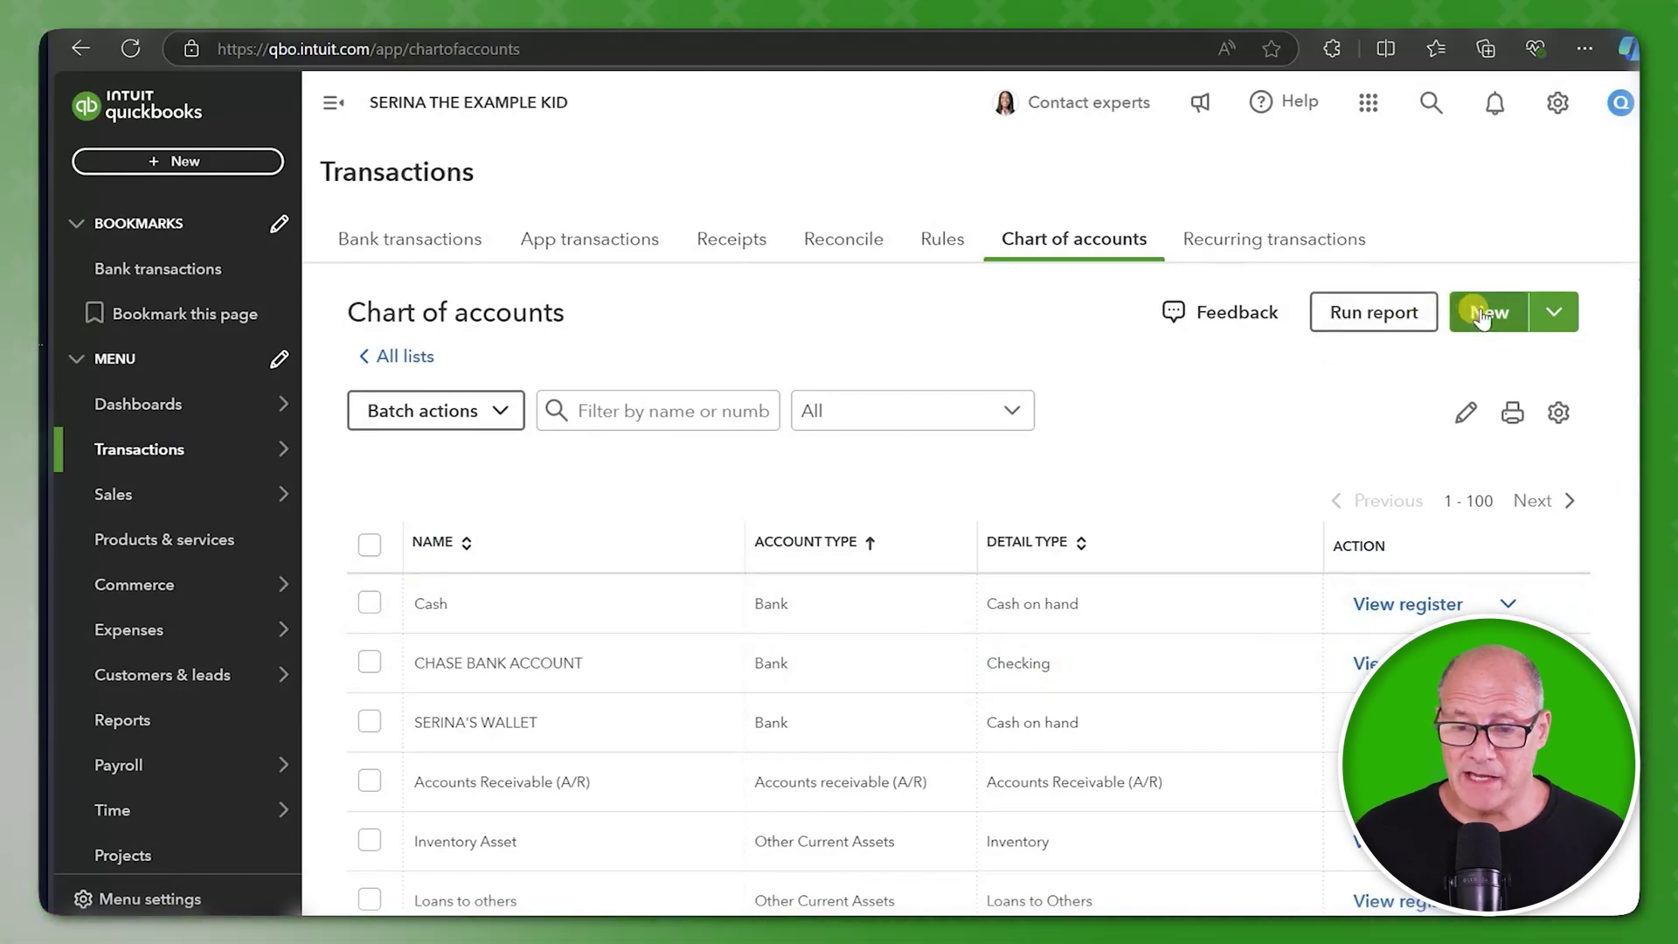
Save a new account RECEIVABLE FROM DANNY, with type and detail type Other Current Assets.
left_click(1481, 316)
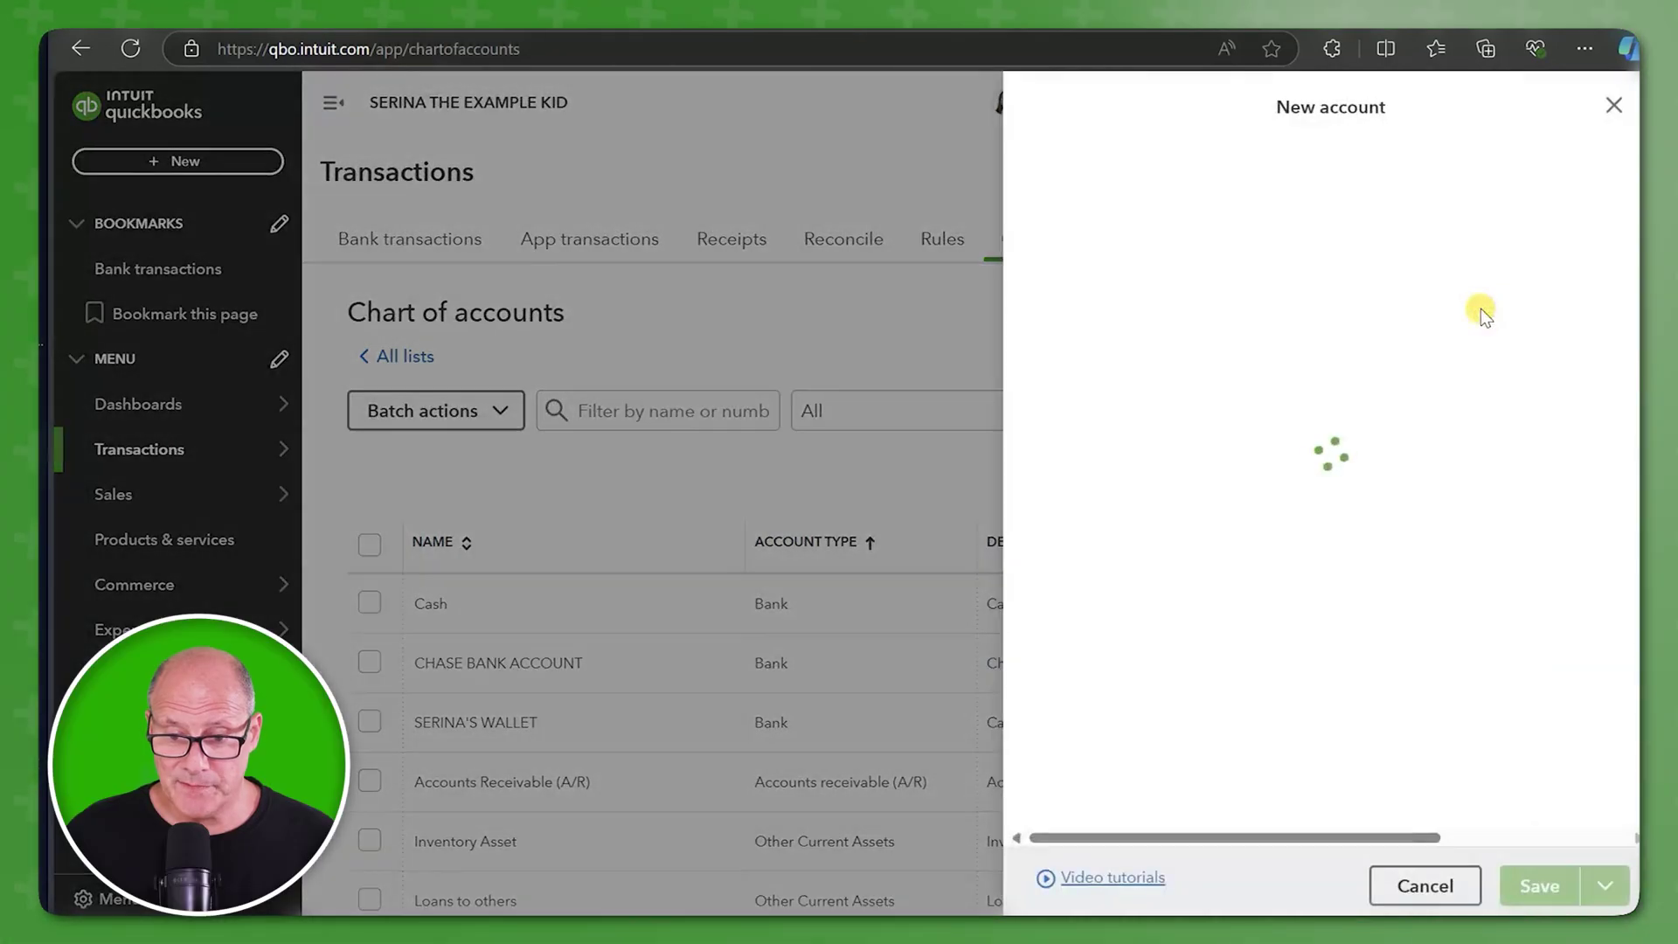
left_click(1220, 204)
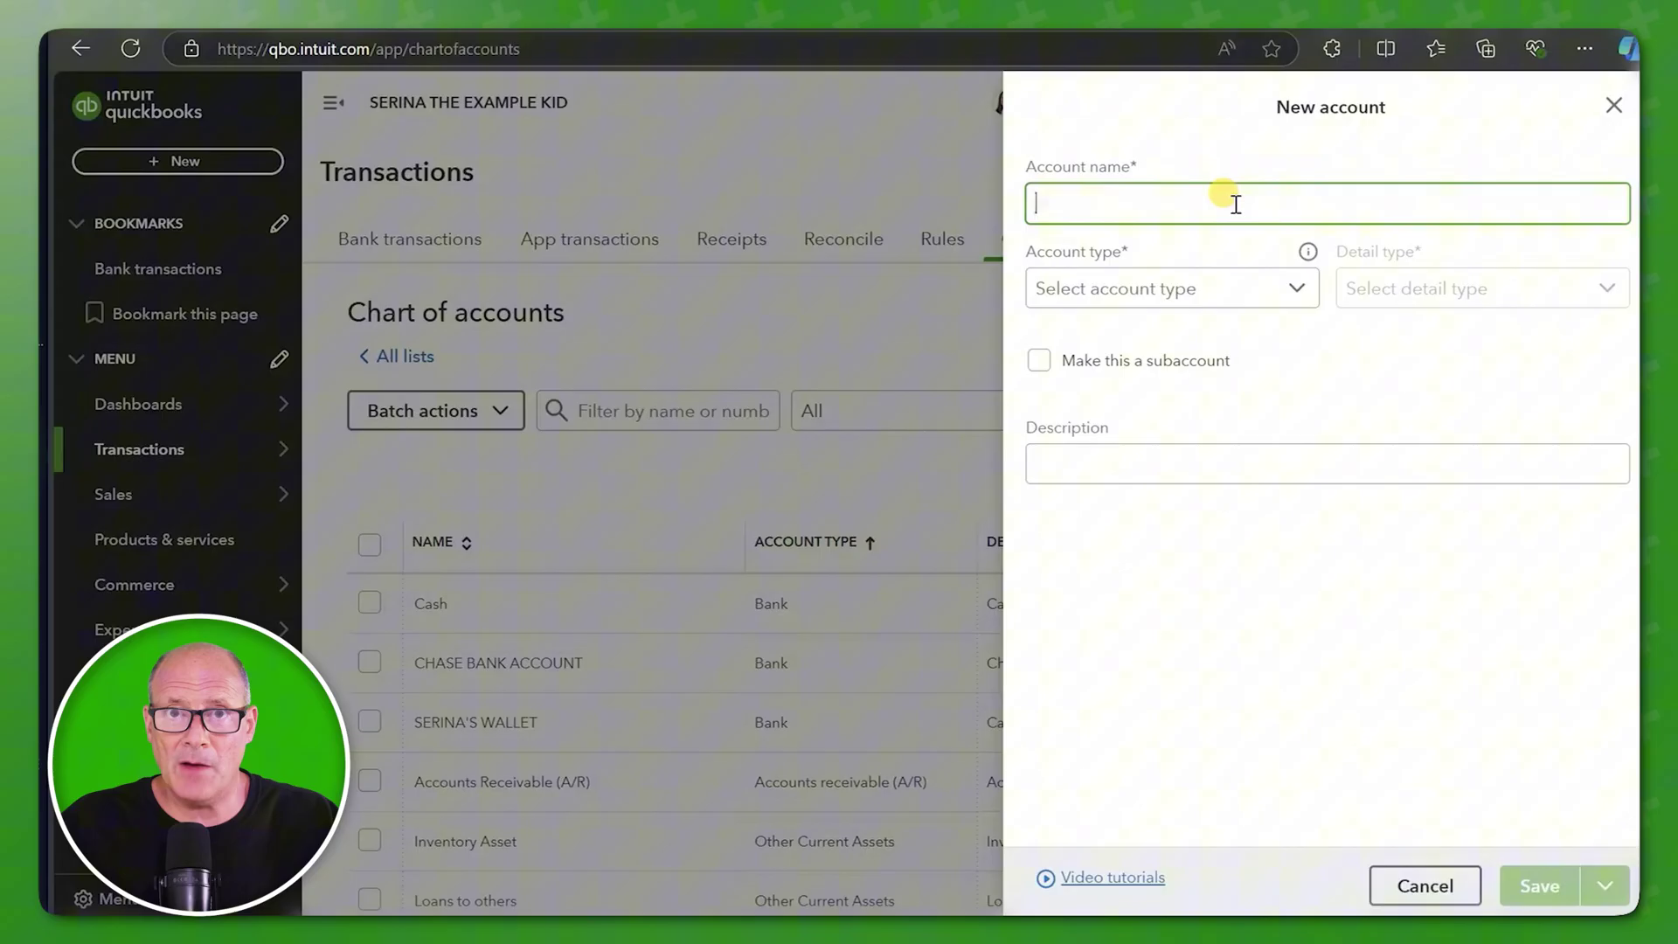
type("RECEIVABLE FROM DANNY")
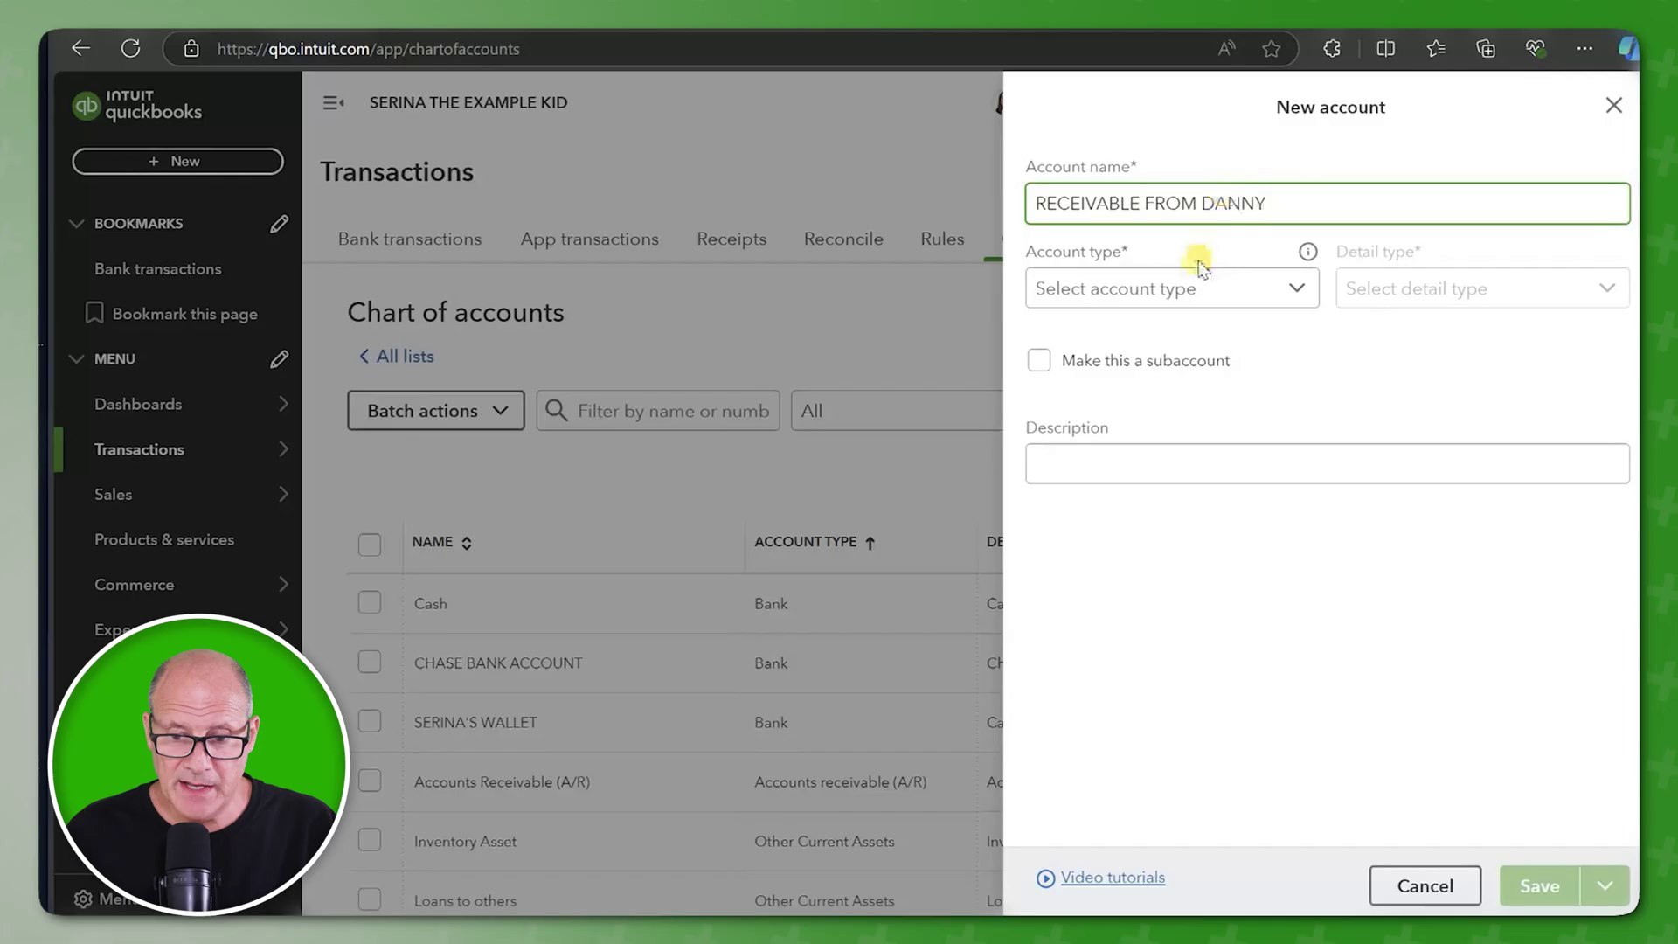
left_click(1302, 292)
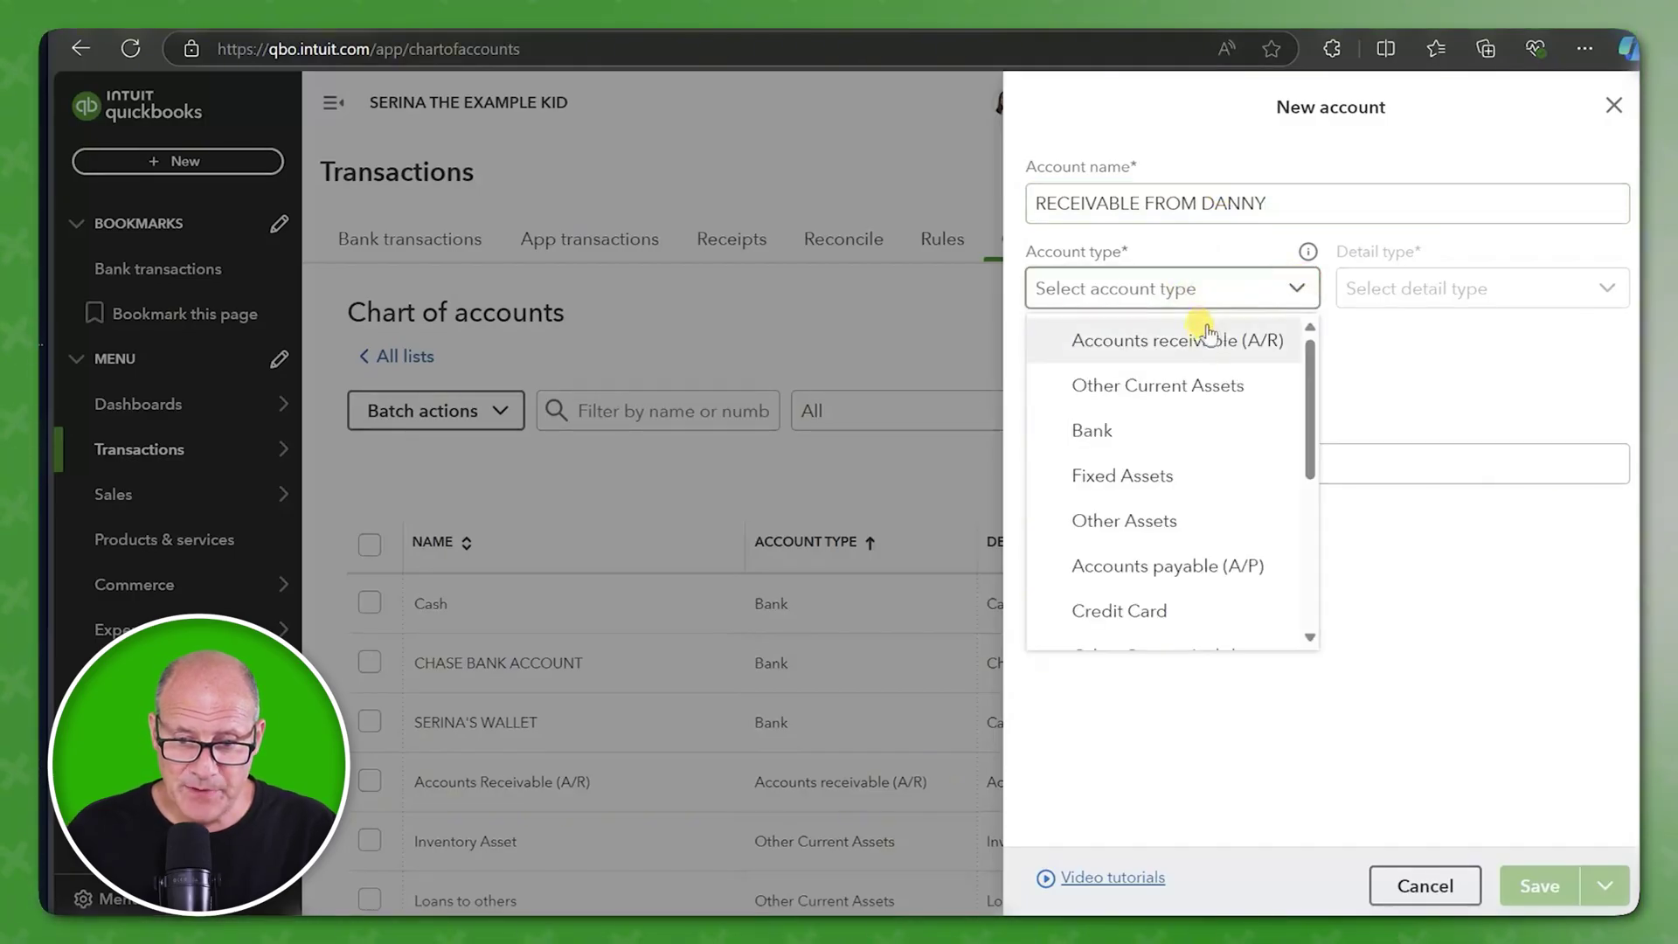
left_click(1214, 384)
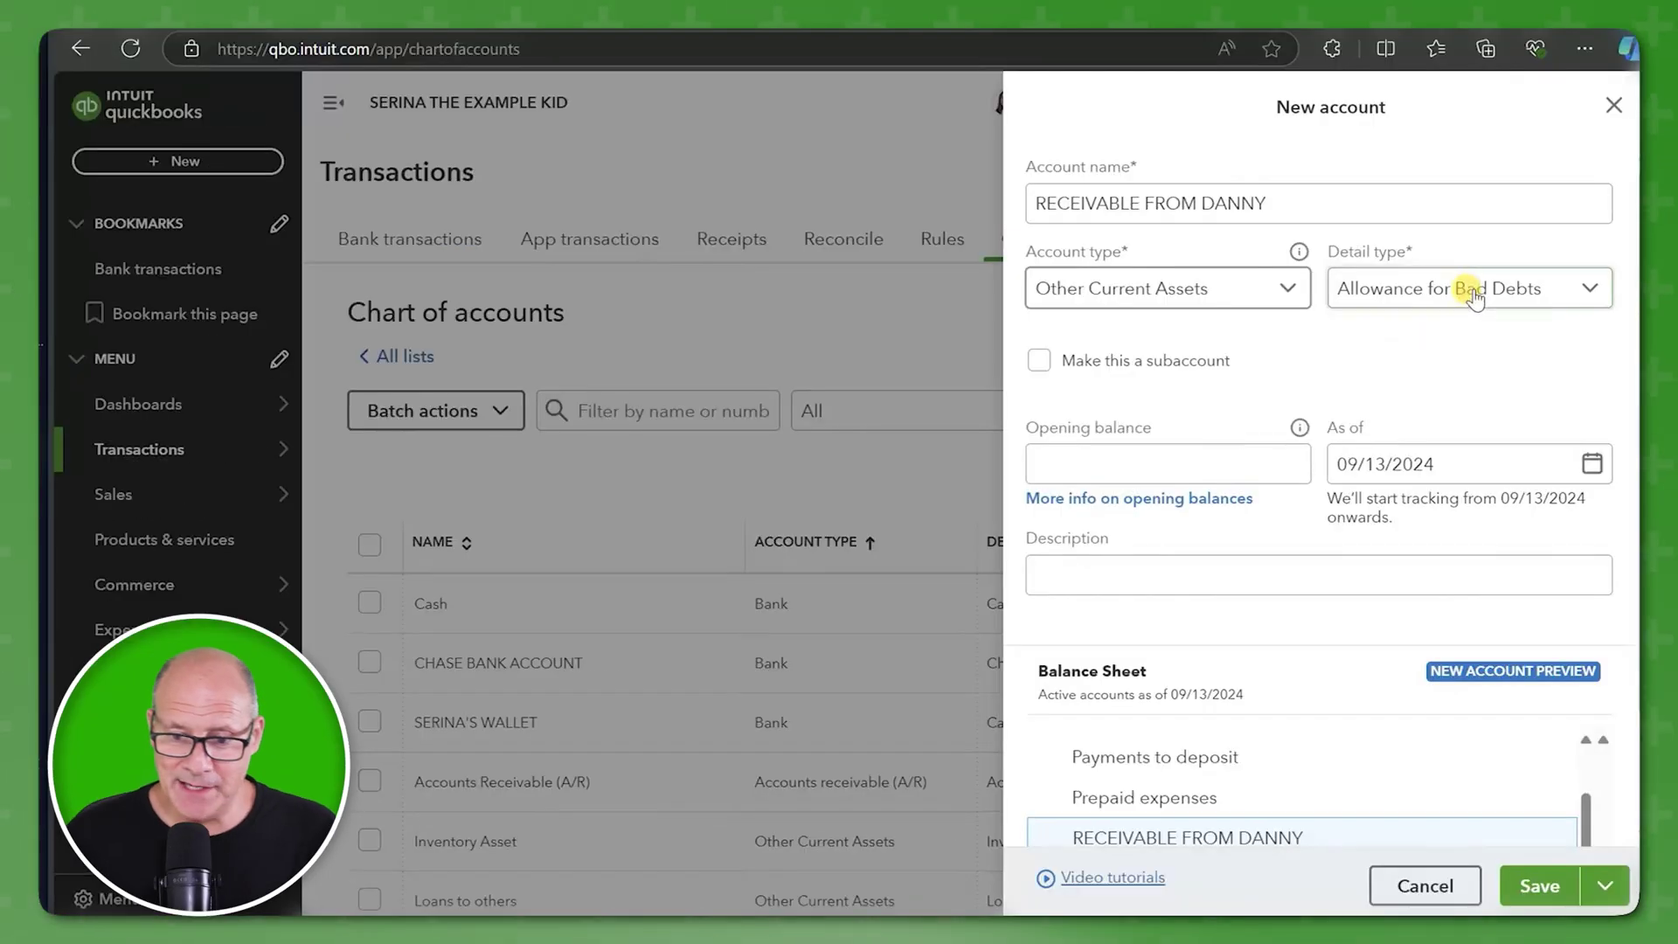
left_click(1468, 287)
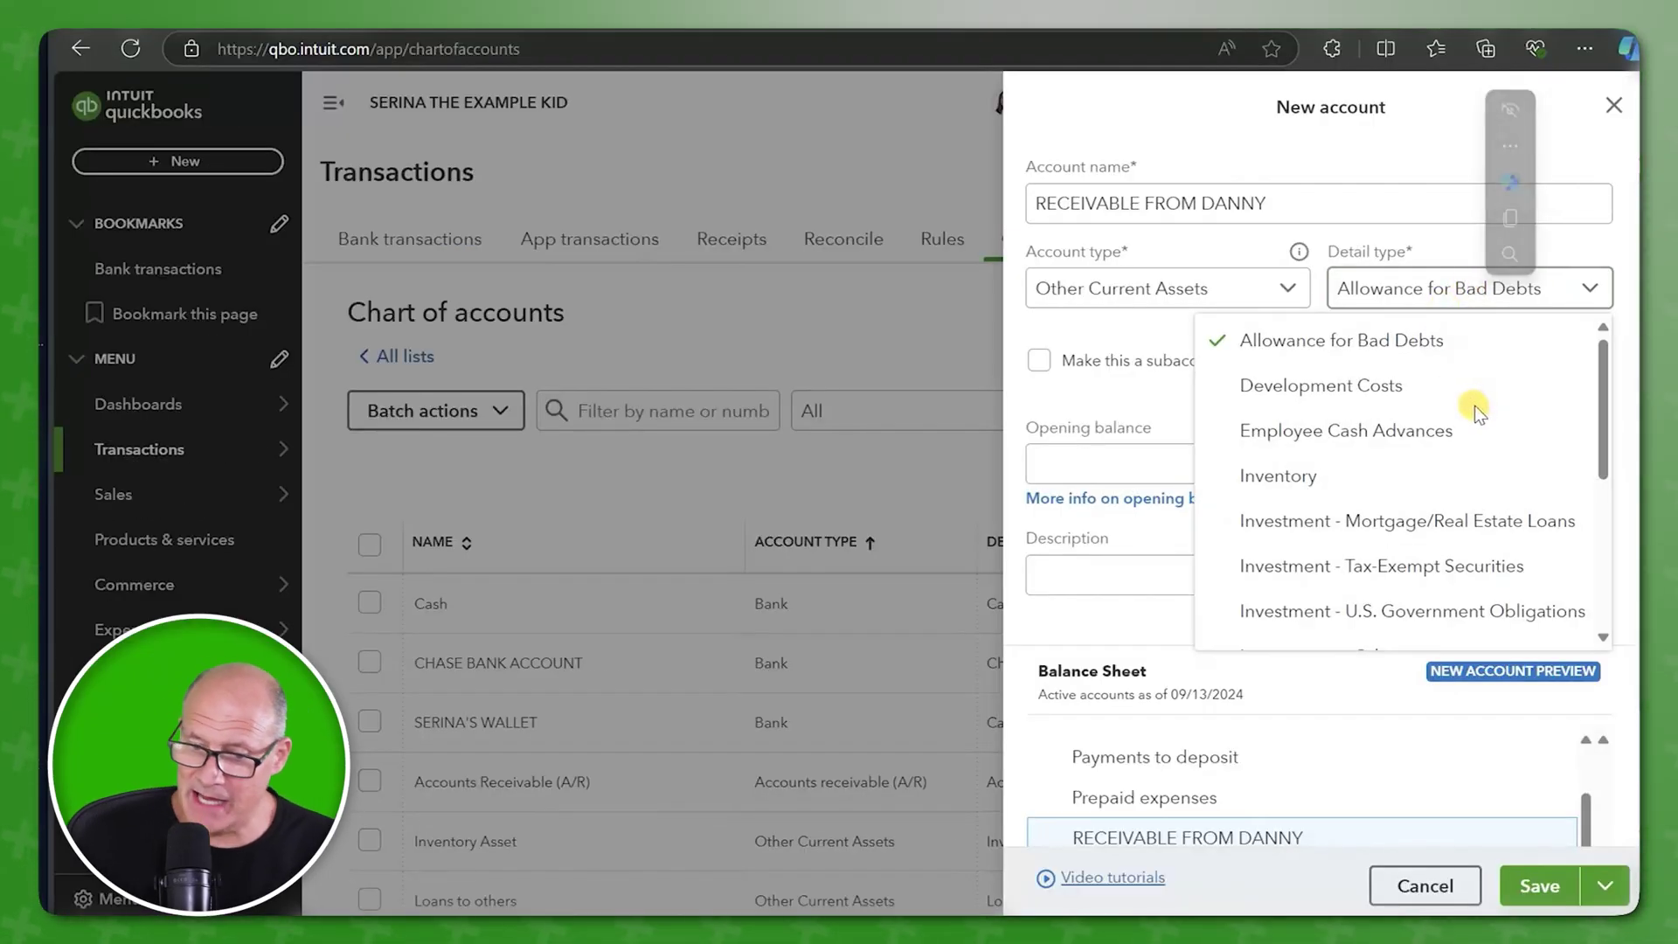
scroll(1466, 399, "down", 1)
scroll(1481, 407, "down", 1)
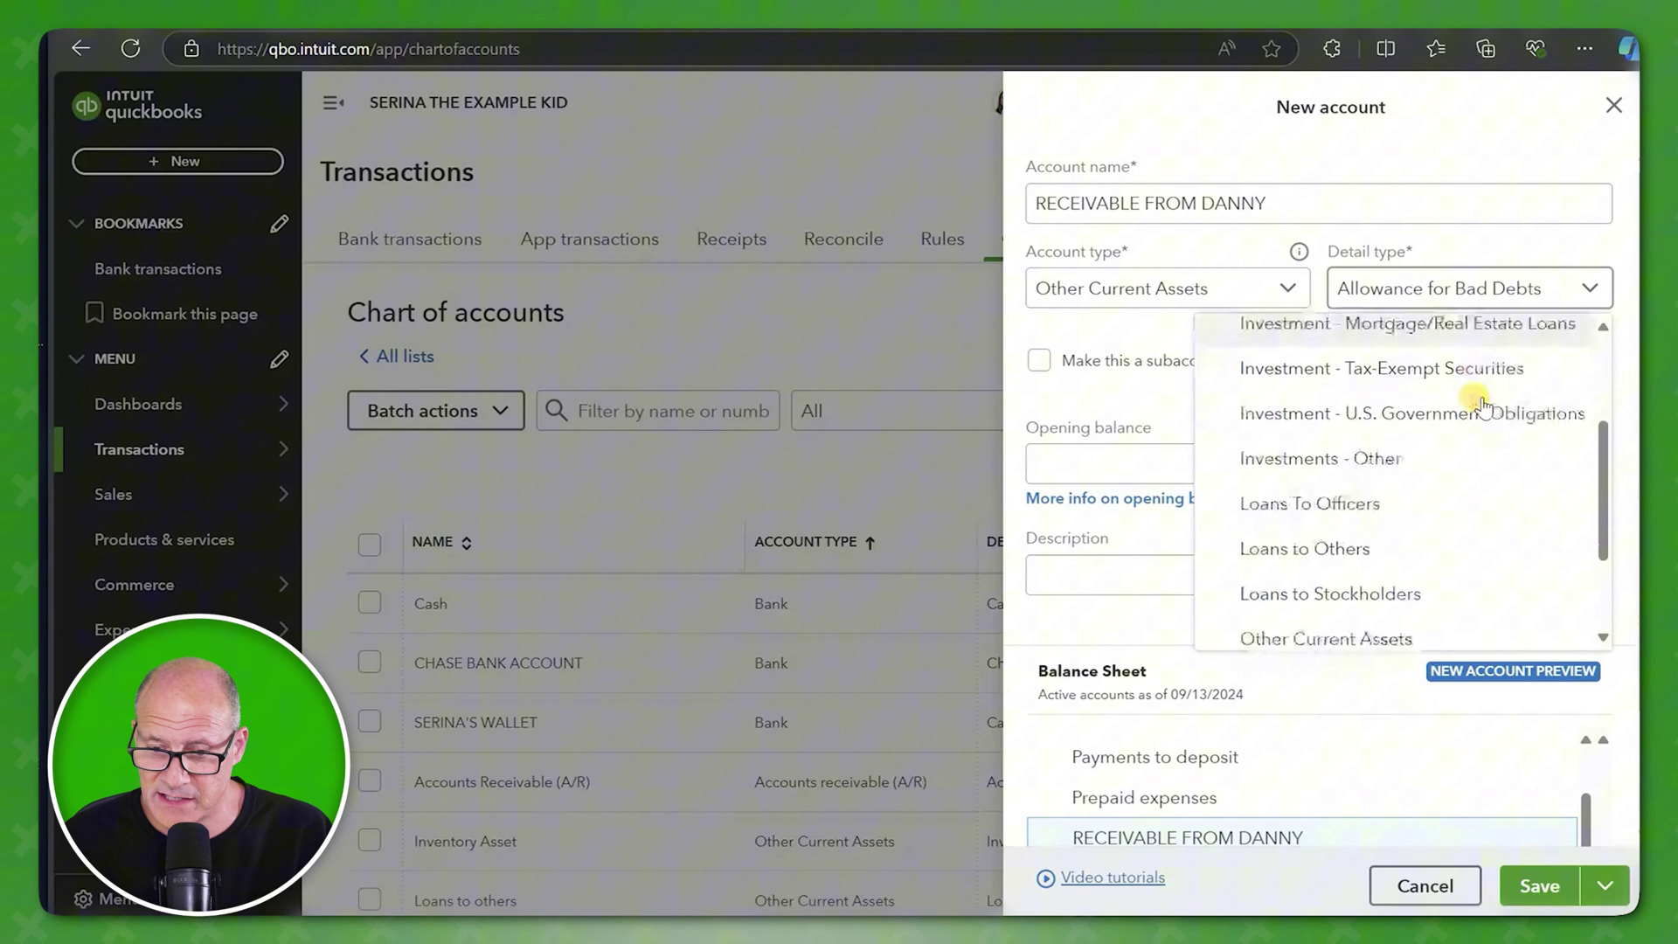
scroll(1481, 407, "down", 1)
scroll(1481, 407, "down", 1)
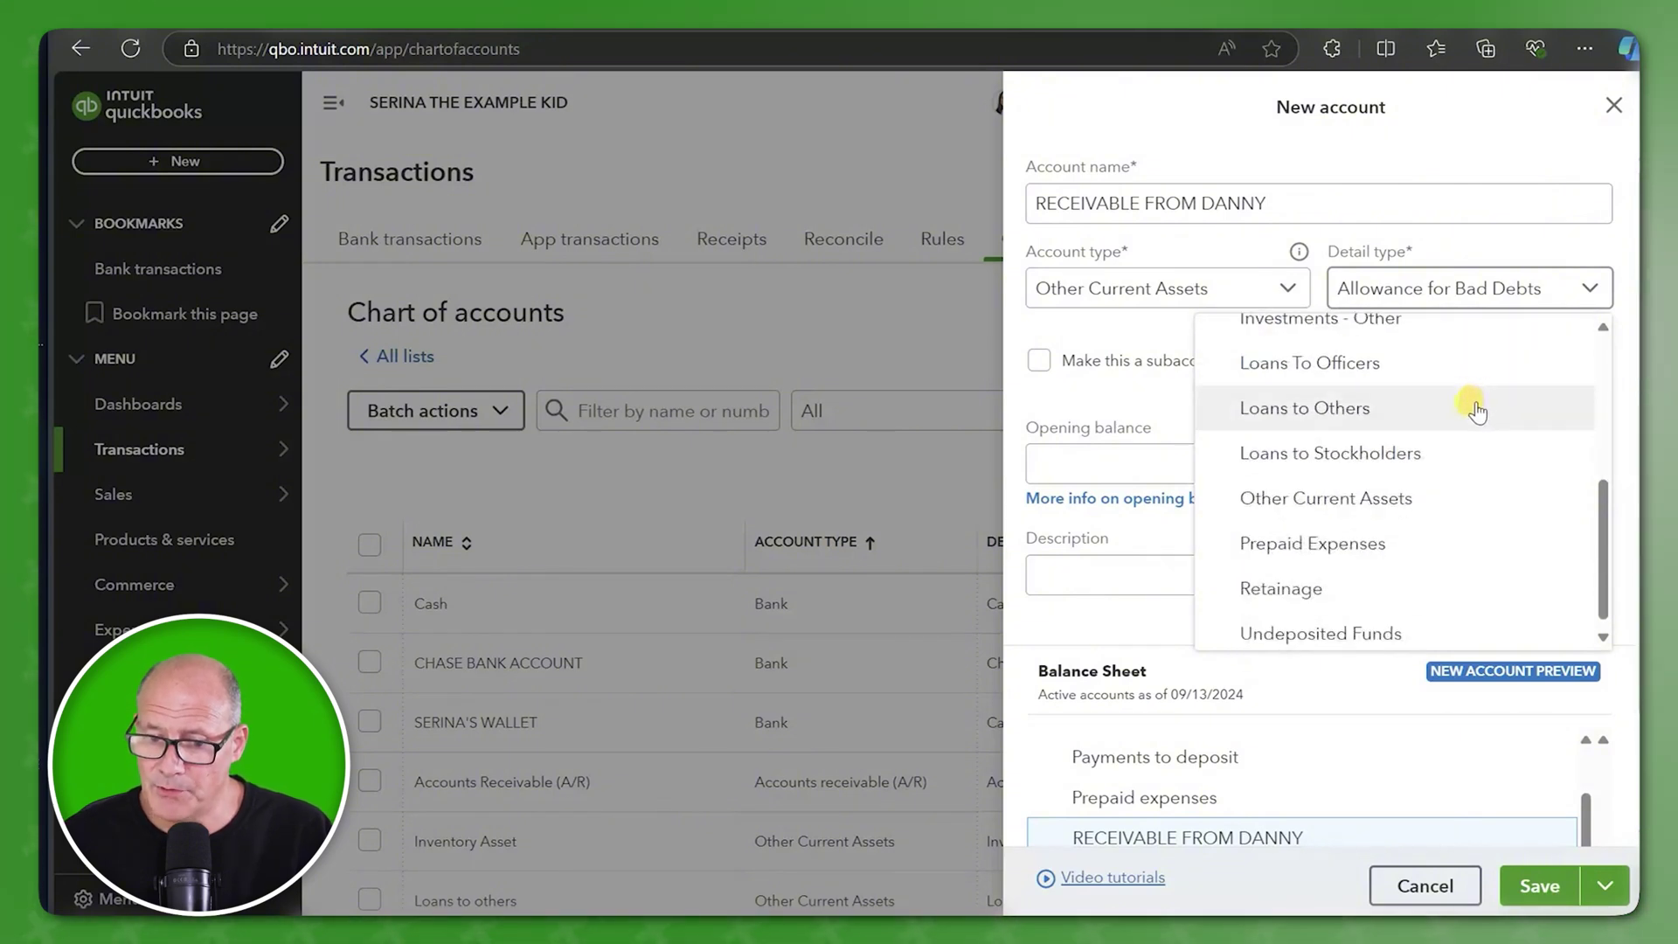
left_click(1442, 498)
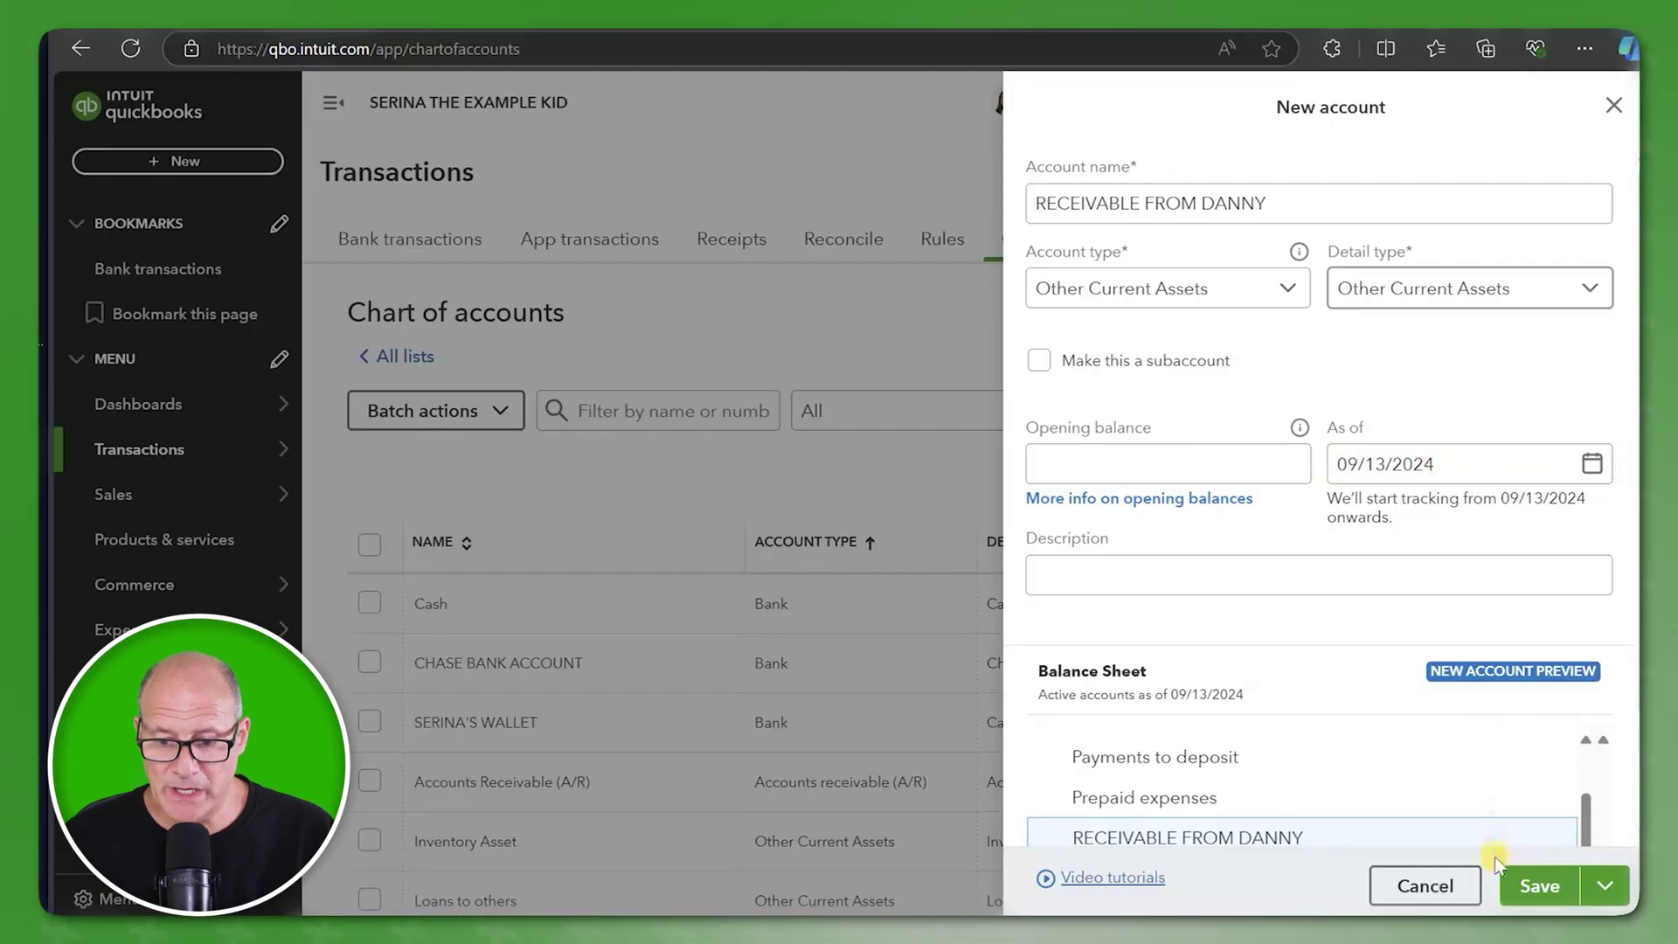
left_click(1526, 883)
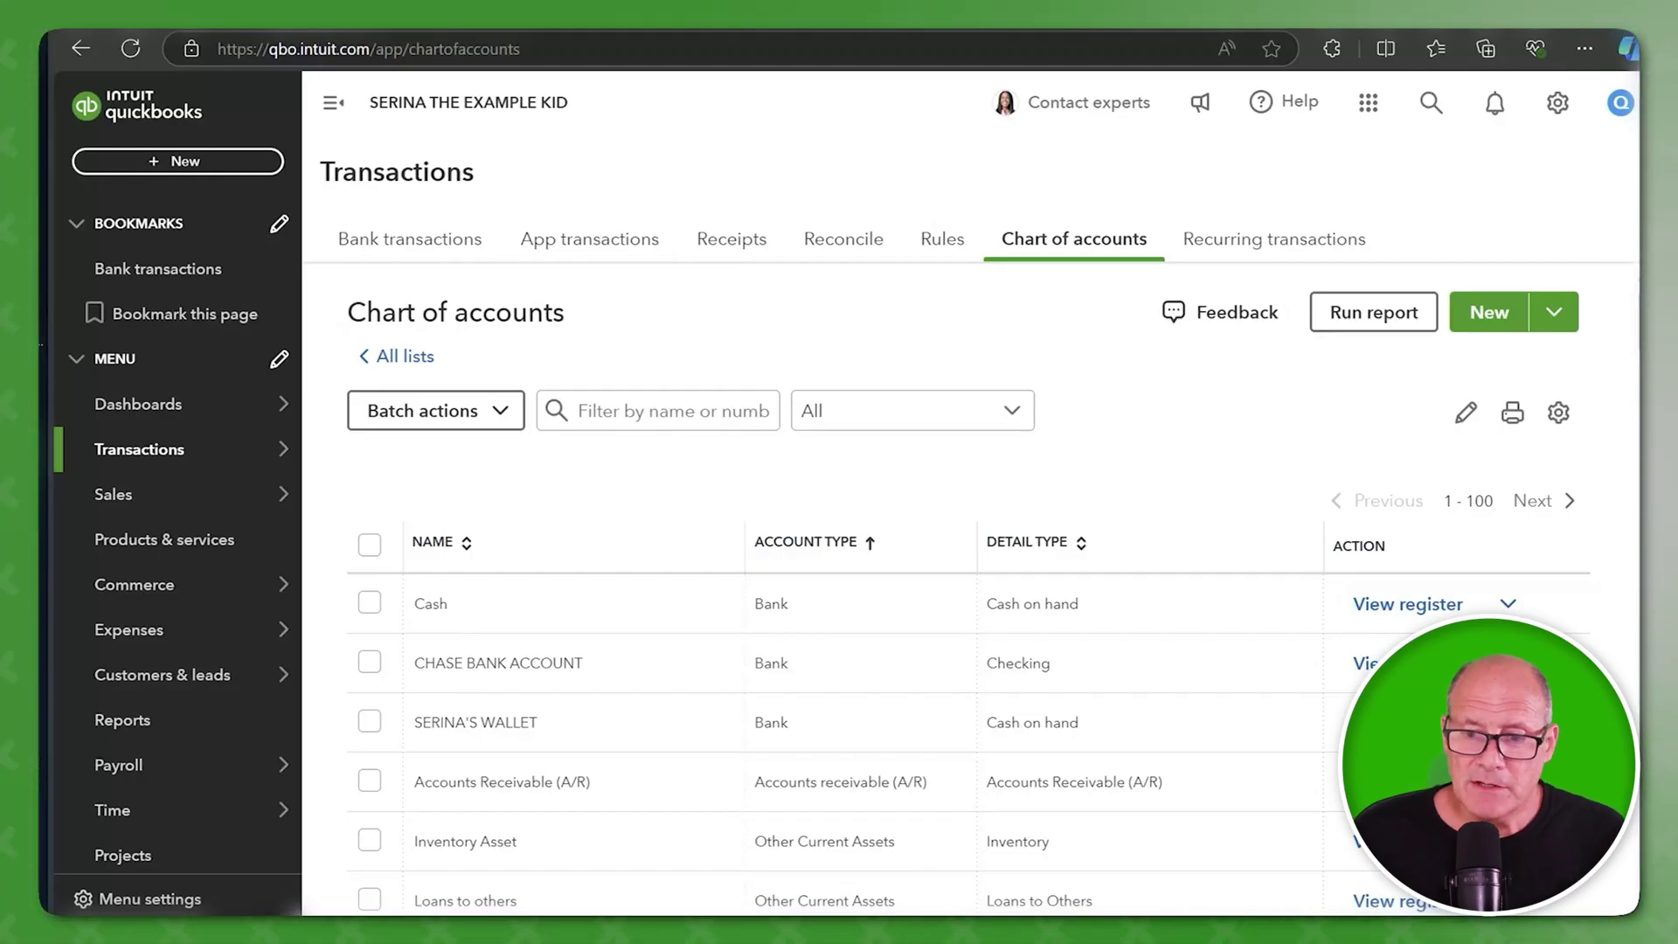
Reopen the Chart of accounts and filter it to accounts Created by you.
left_click(1555, 106)
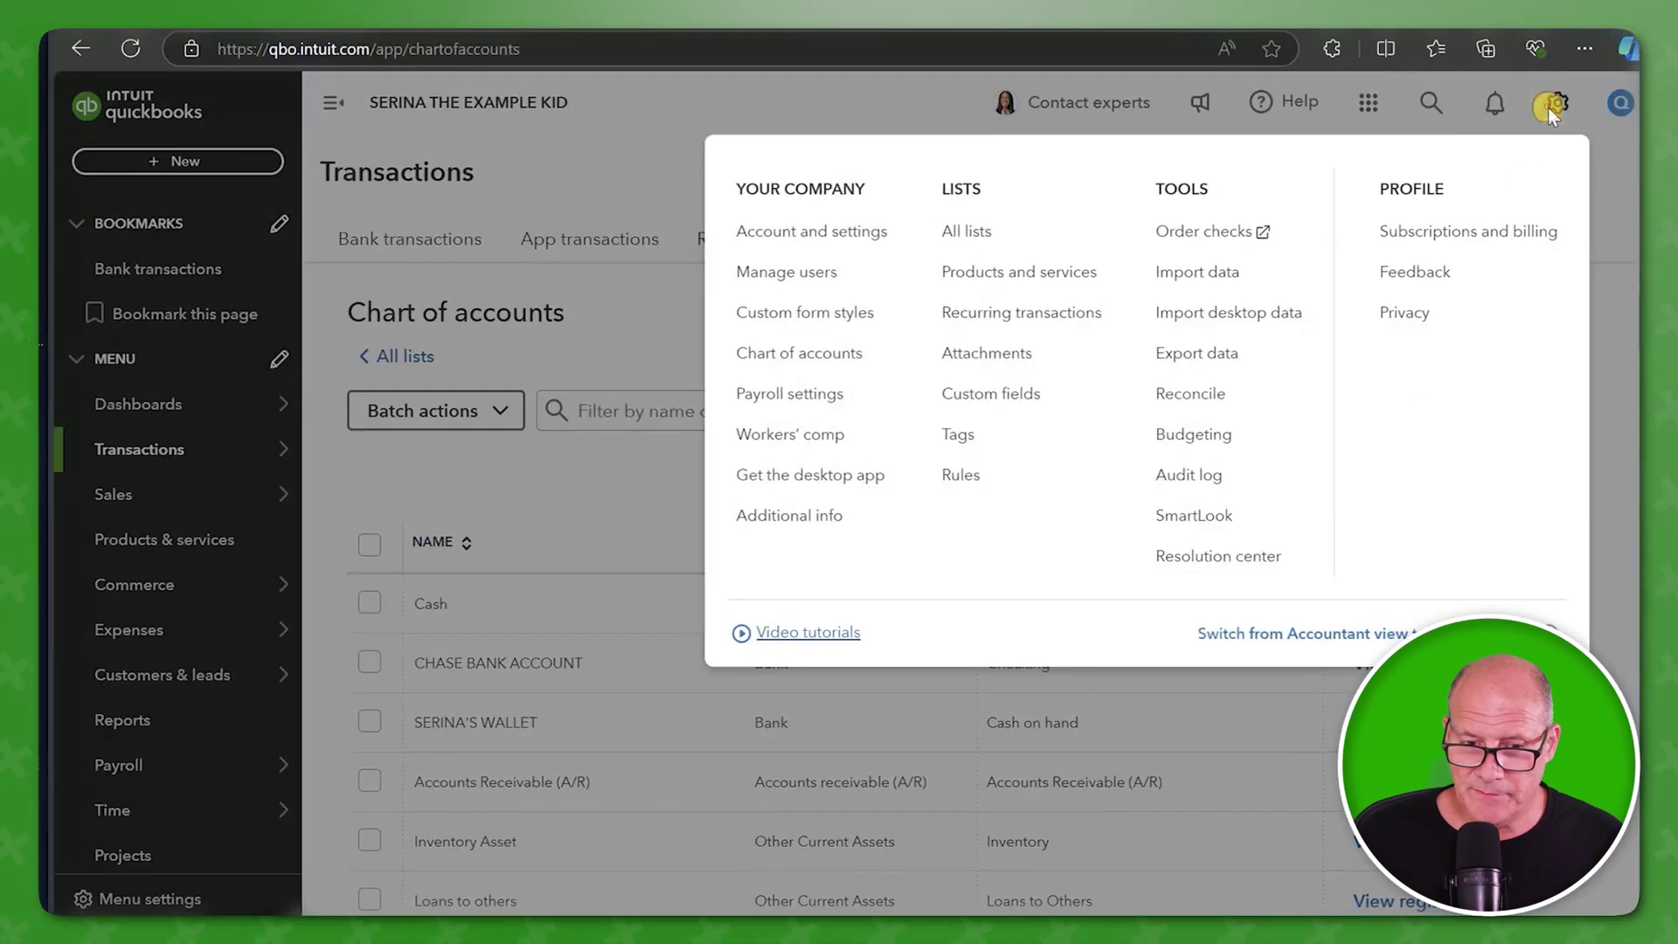
left_click(767, 352)
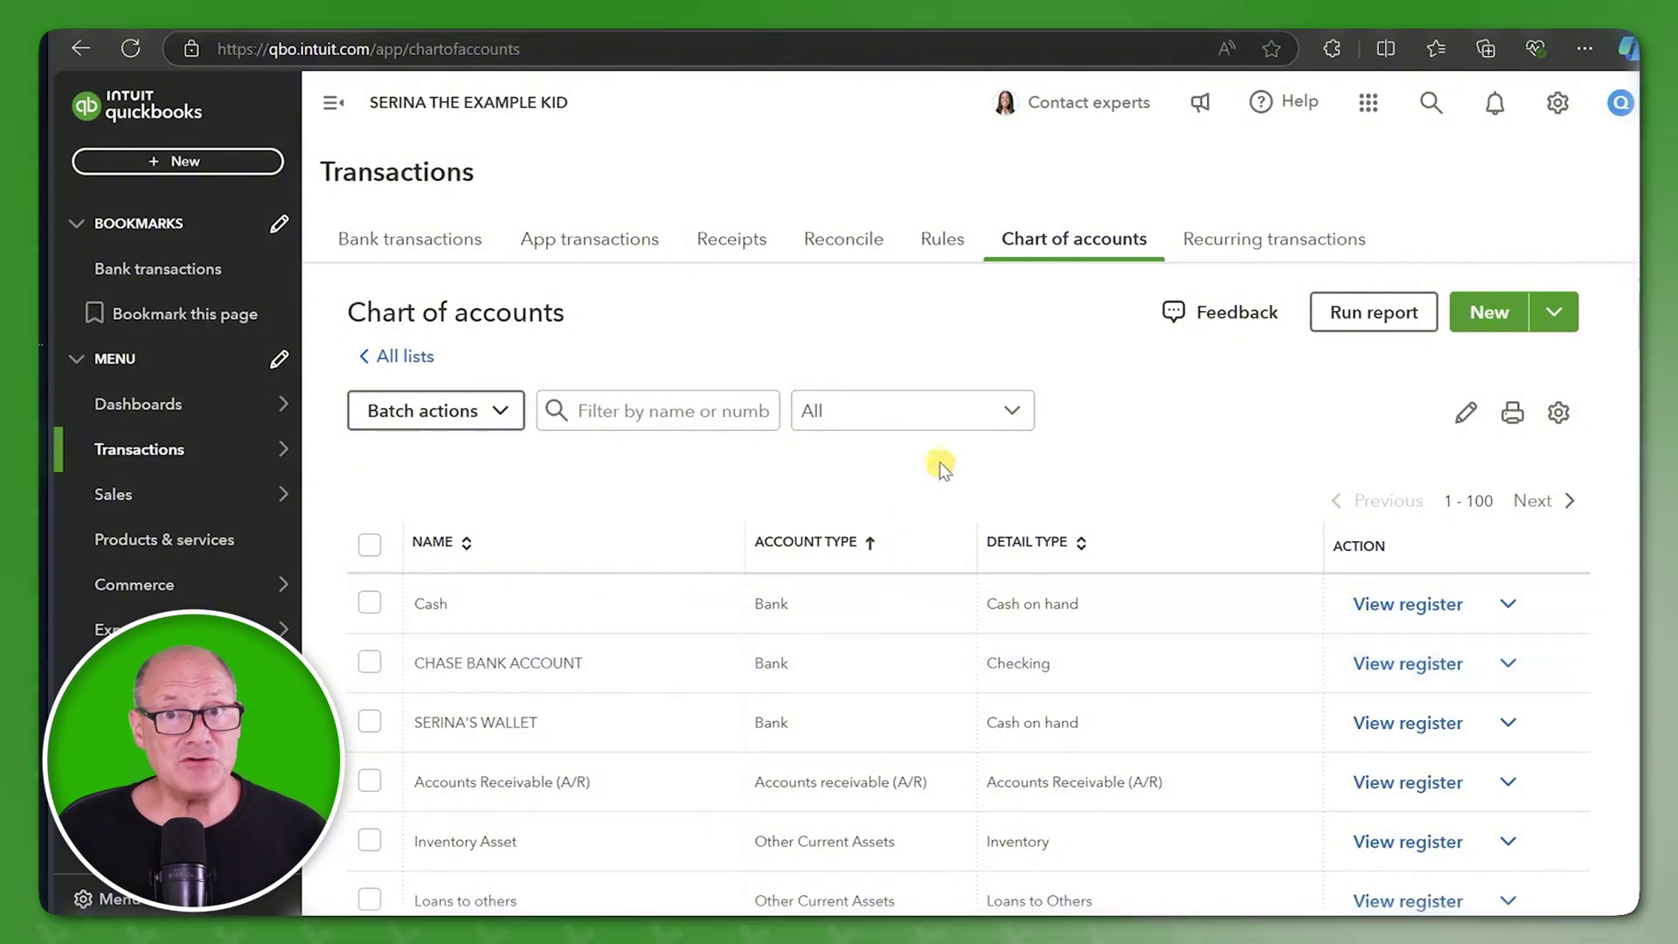
left_click(911, 412)
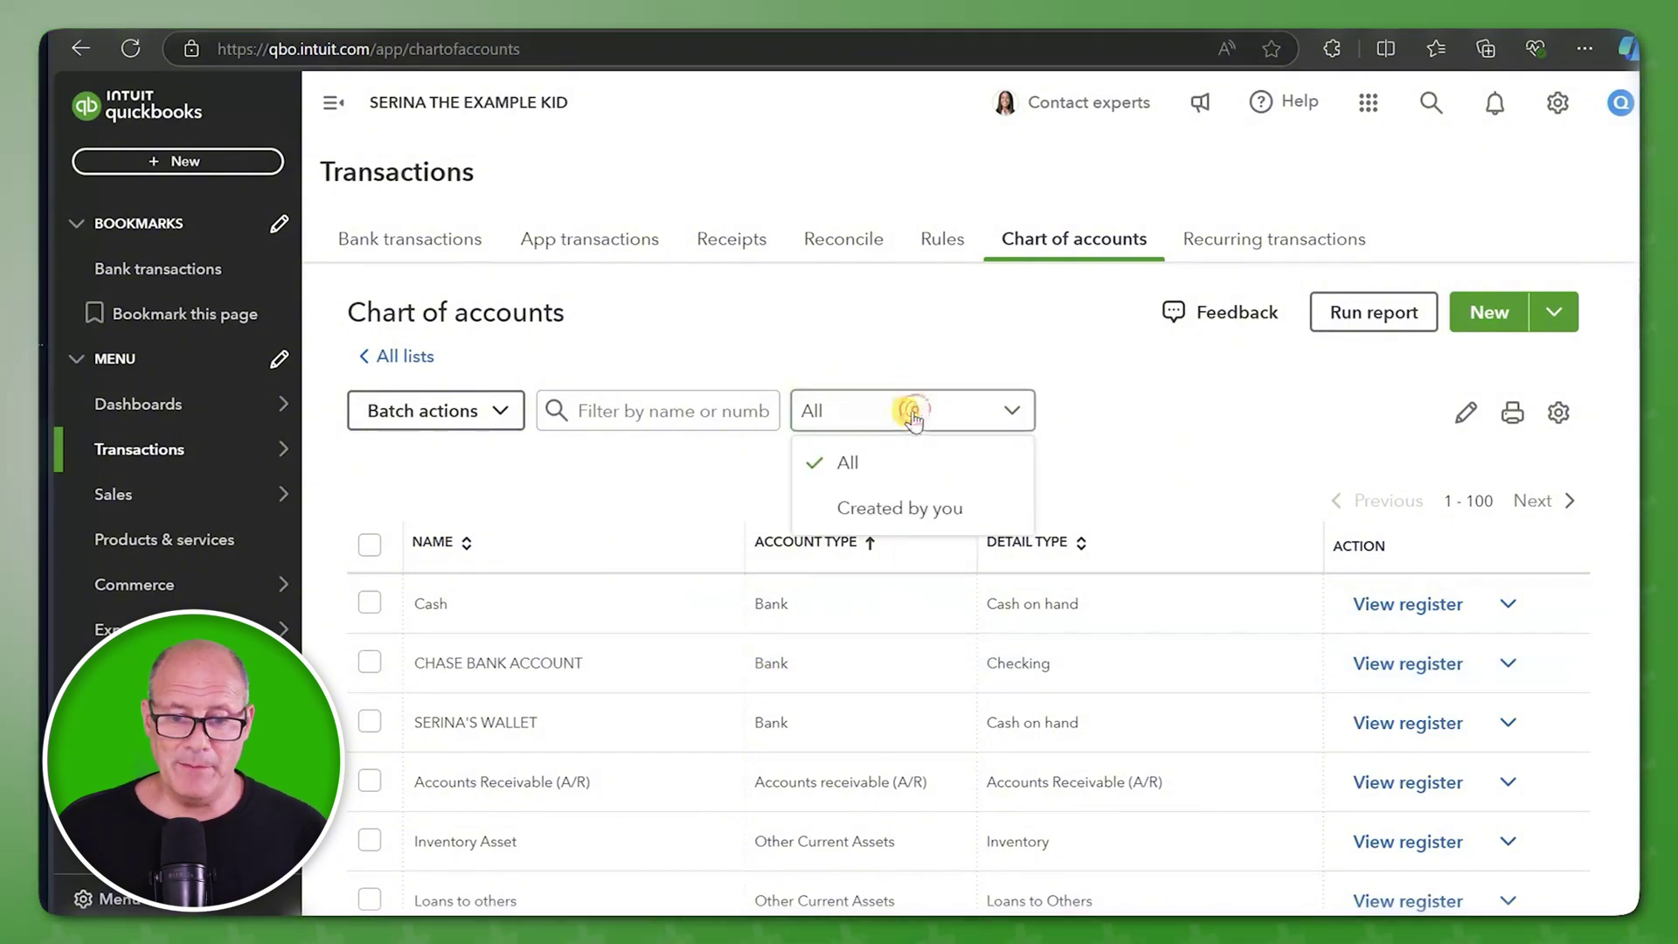
left_click(904, 499)
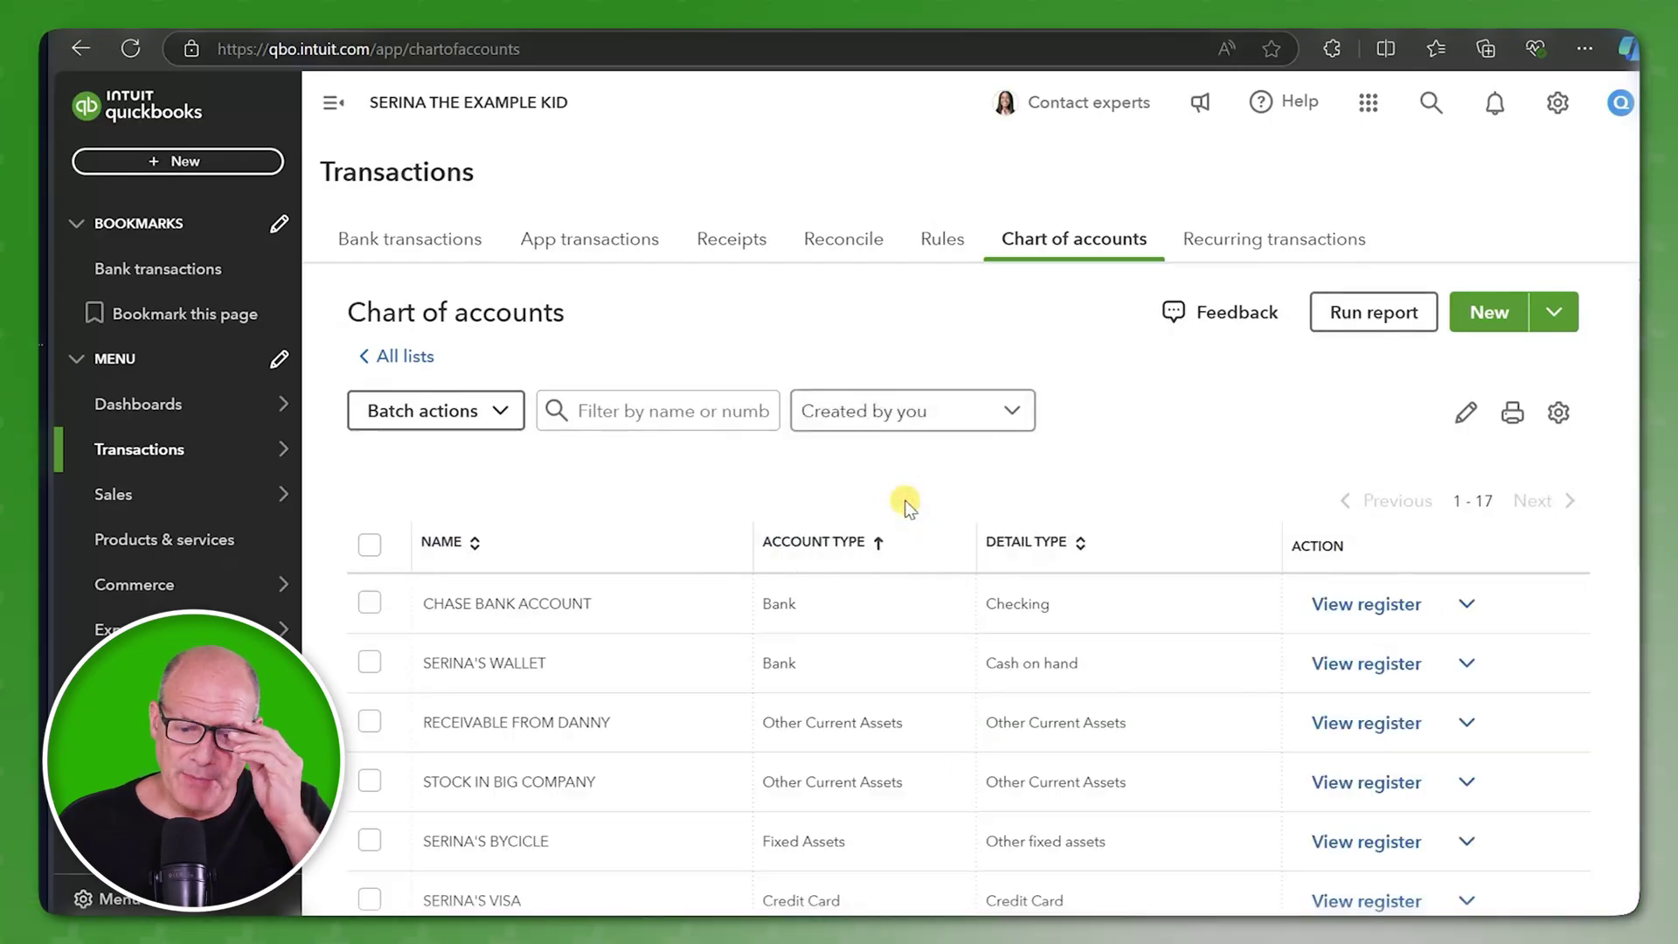
scroll(924, 640, "down", 1)
scroll(924, 642, "down", 3)
scroll(923, 644, "down", 2)
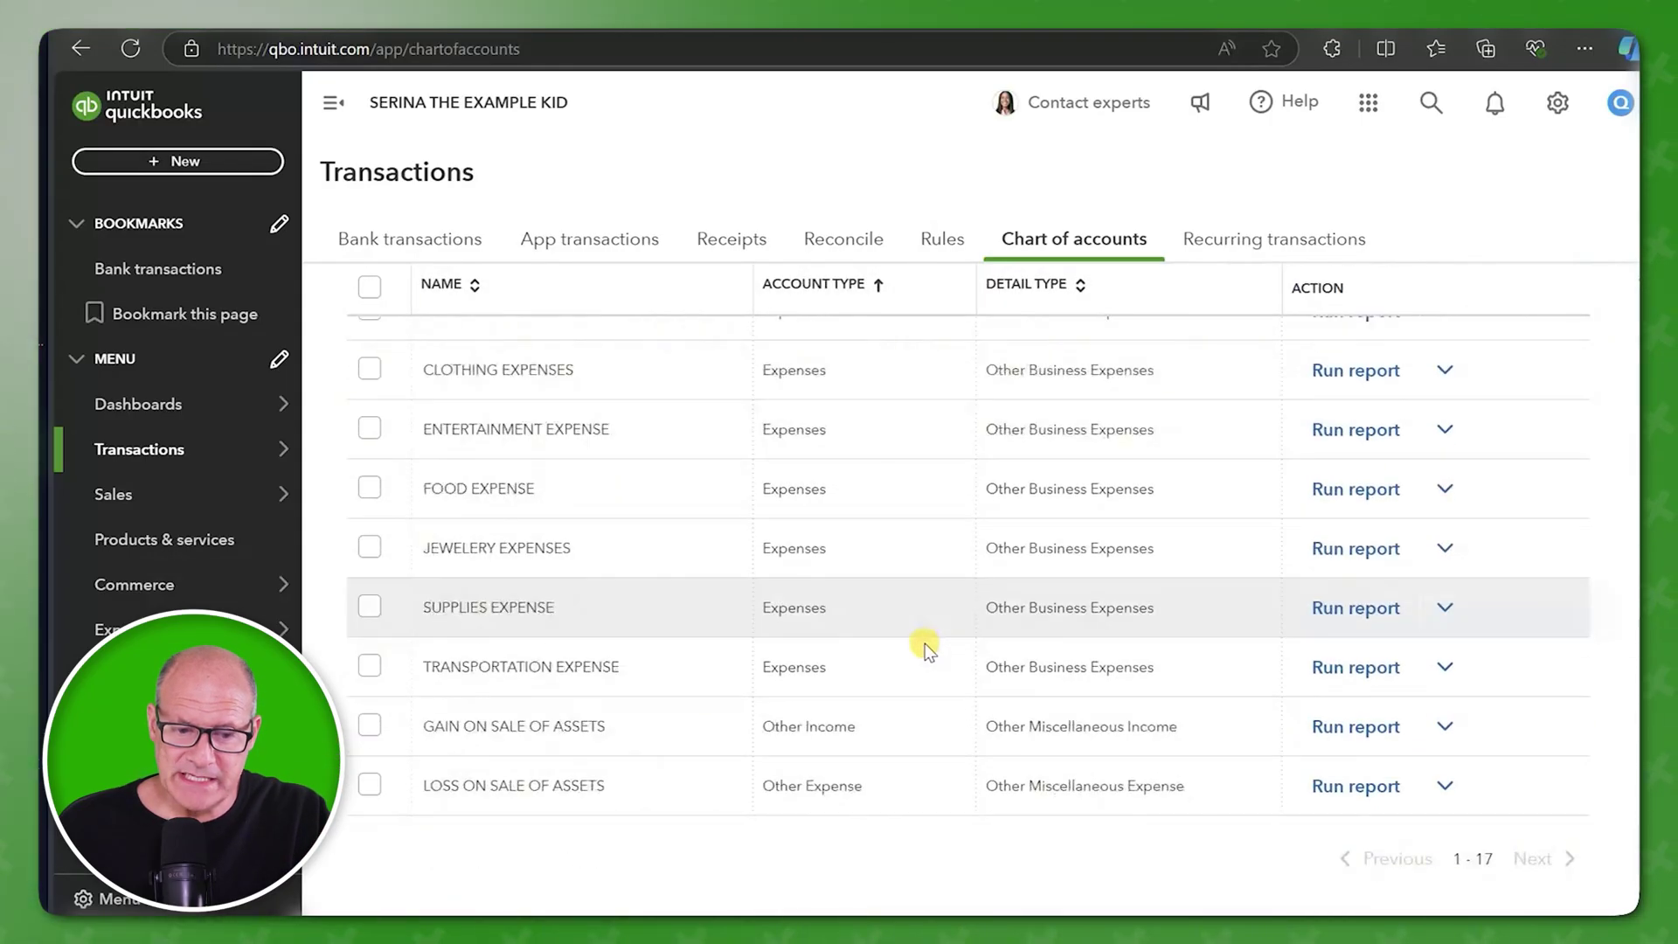
scroll(924, 643, "up", 5)
scroll(922, 639, "up", 3)
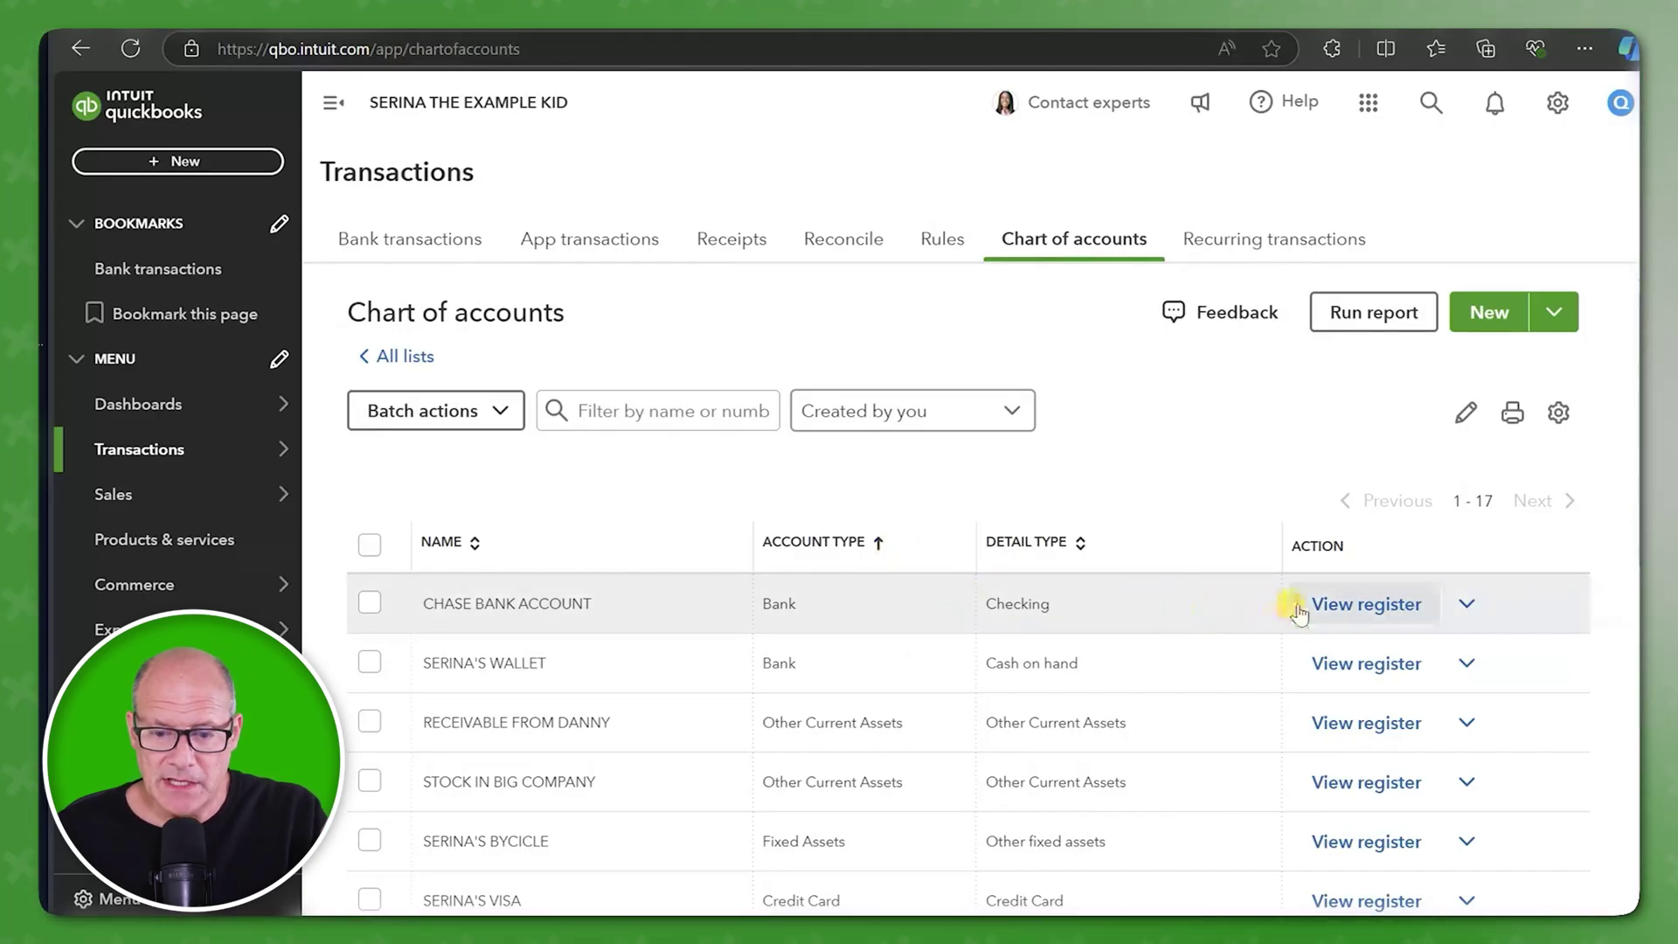
Start a new check in the CHASE BANK ACCOUNT register.
left_click(1330, 604)
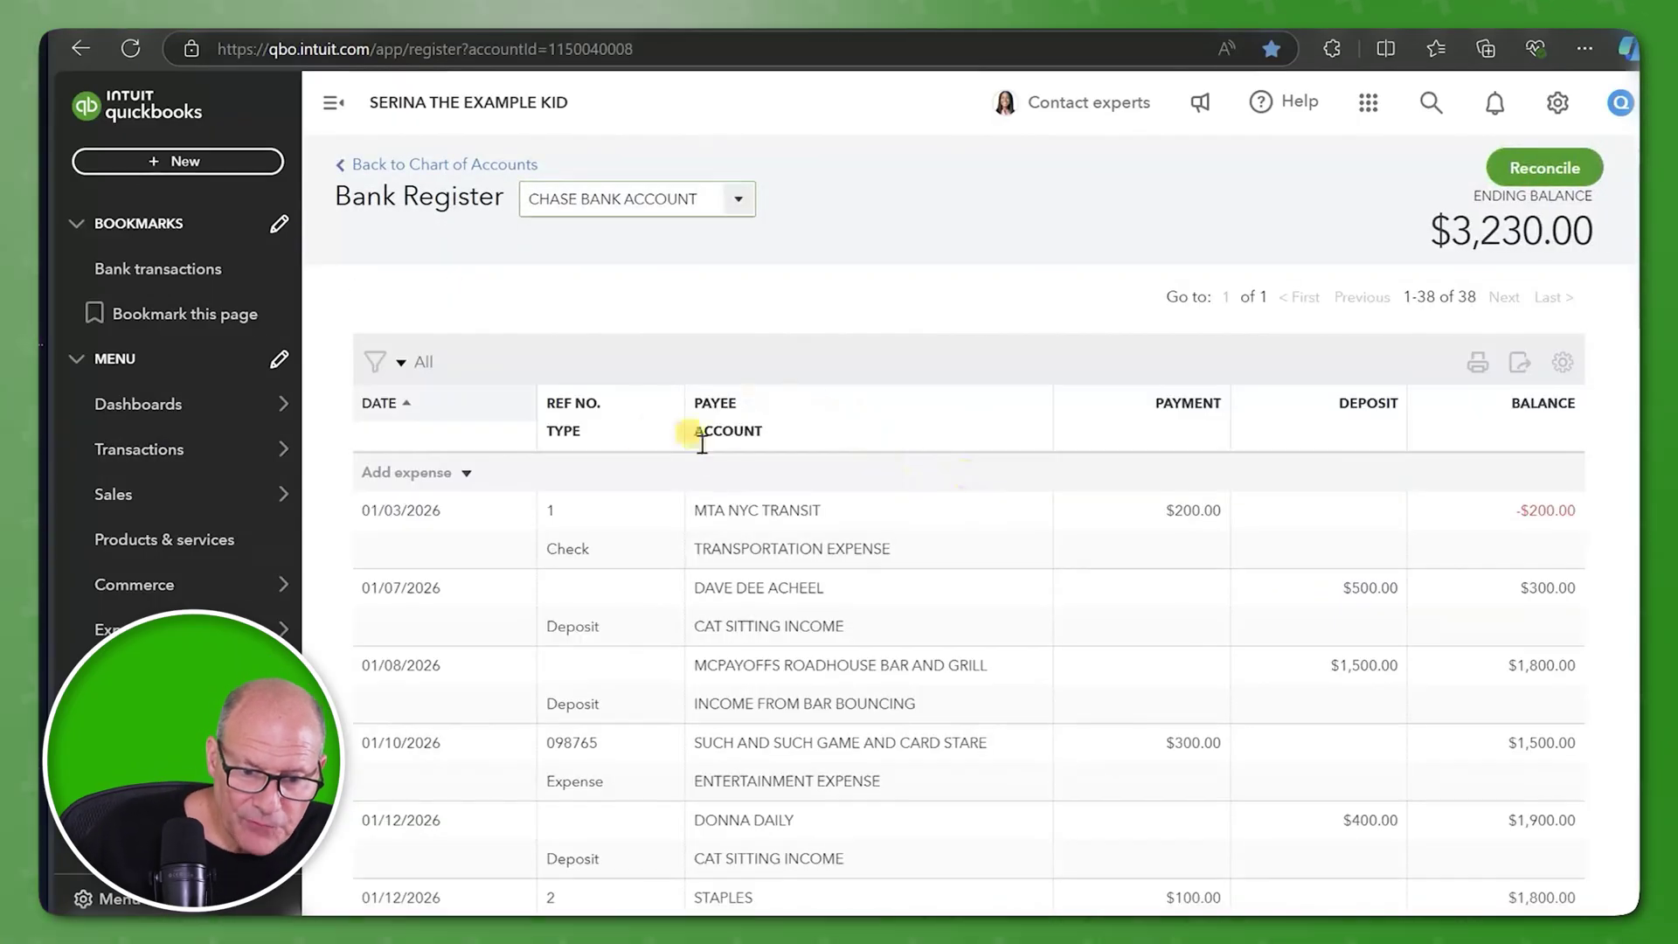
left_click(465, 475)
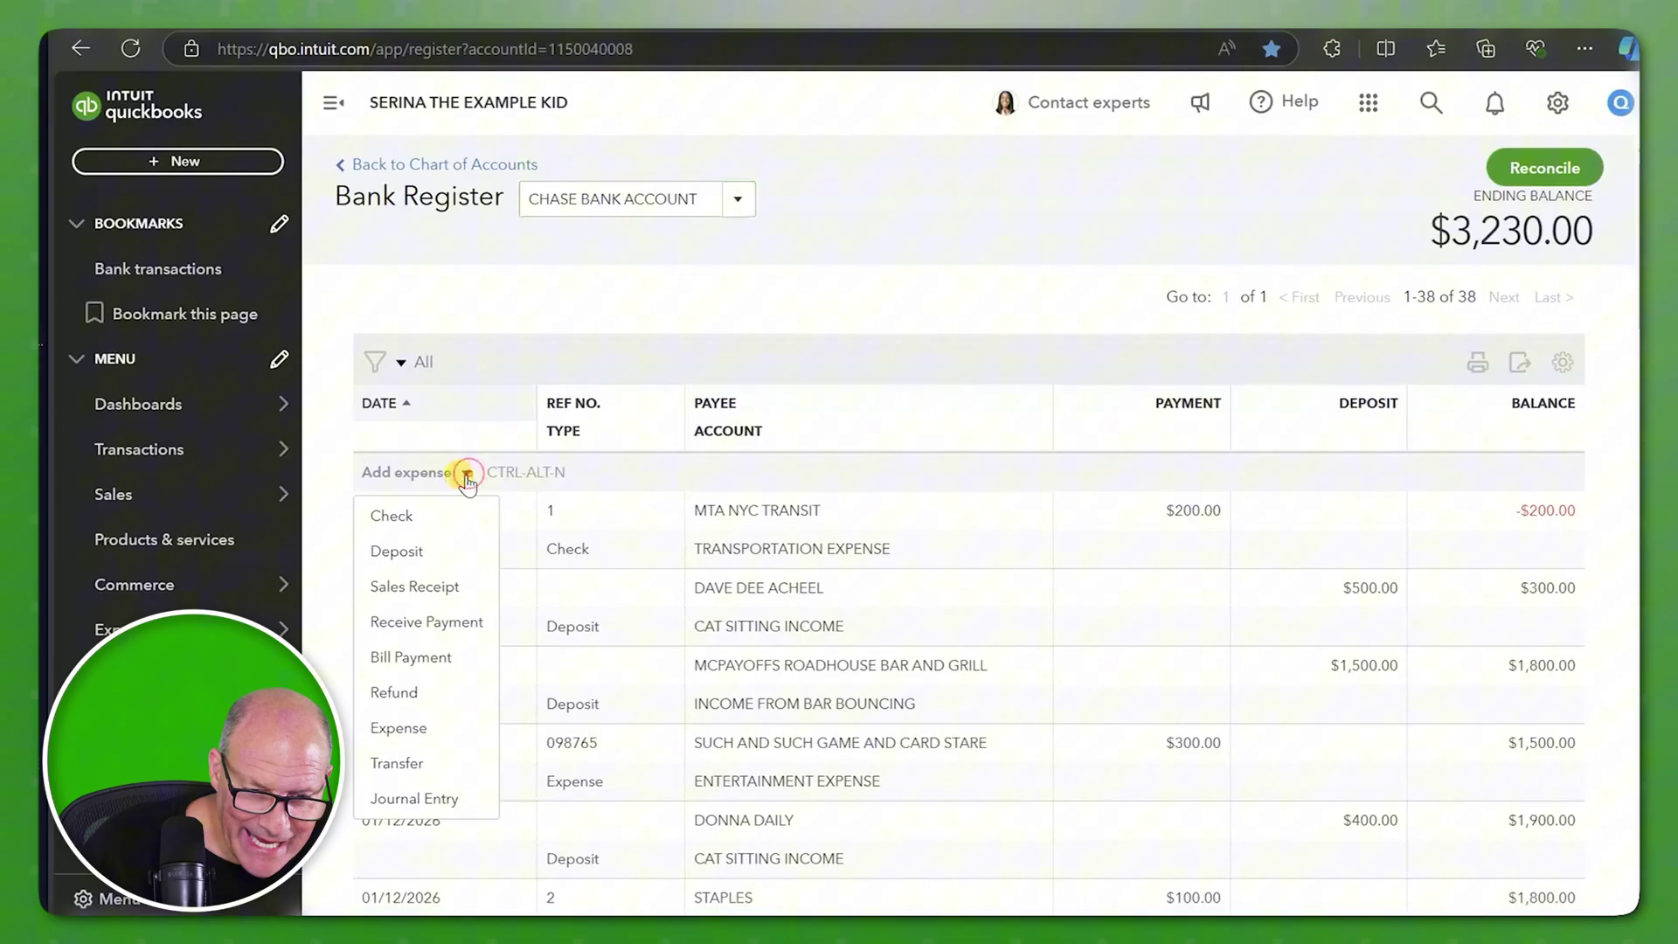
left_click(433, 513)
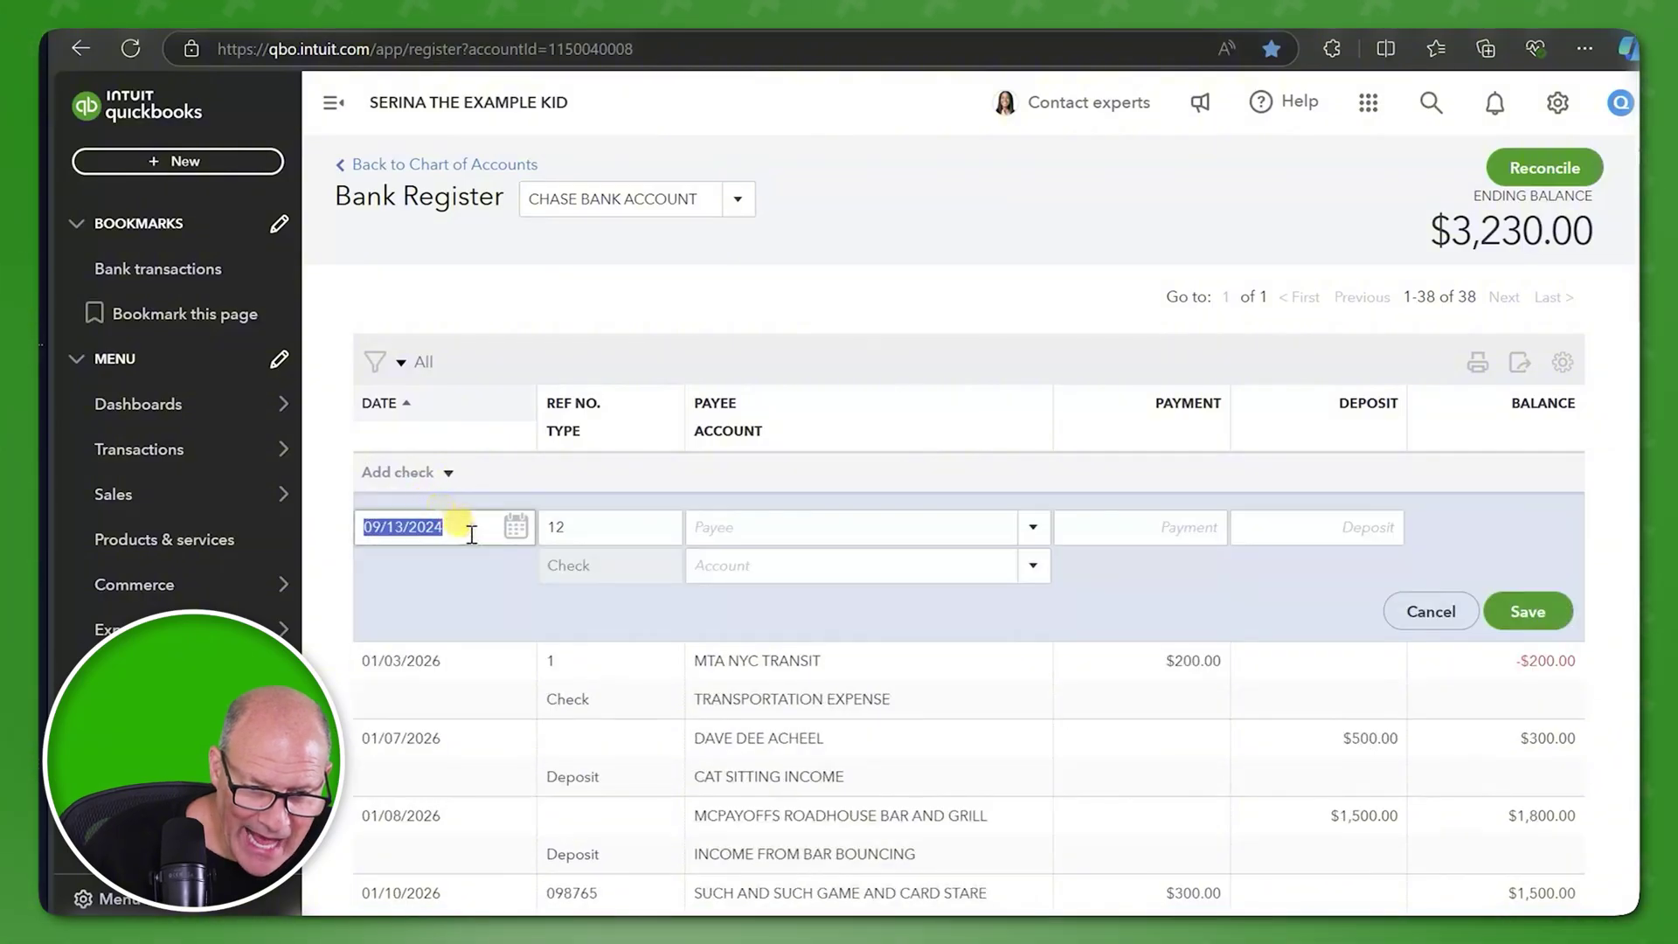
Date the new check April 28 using the calendar.
left_click(513, 526)
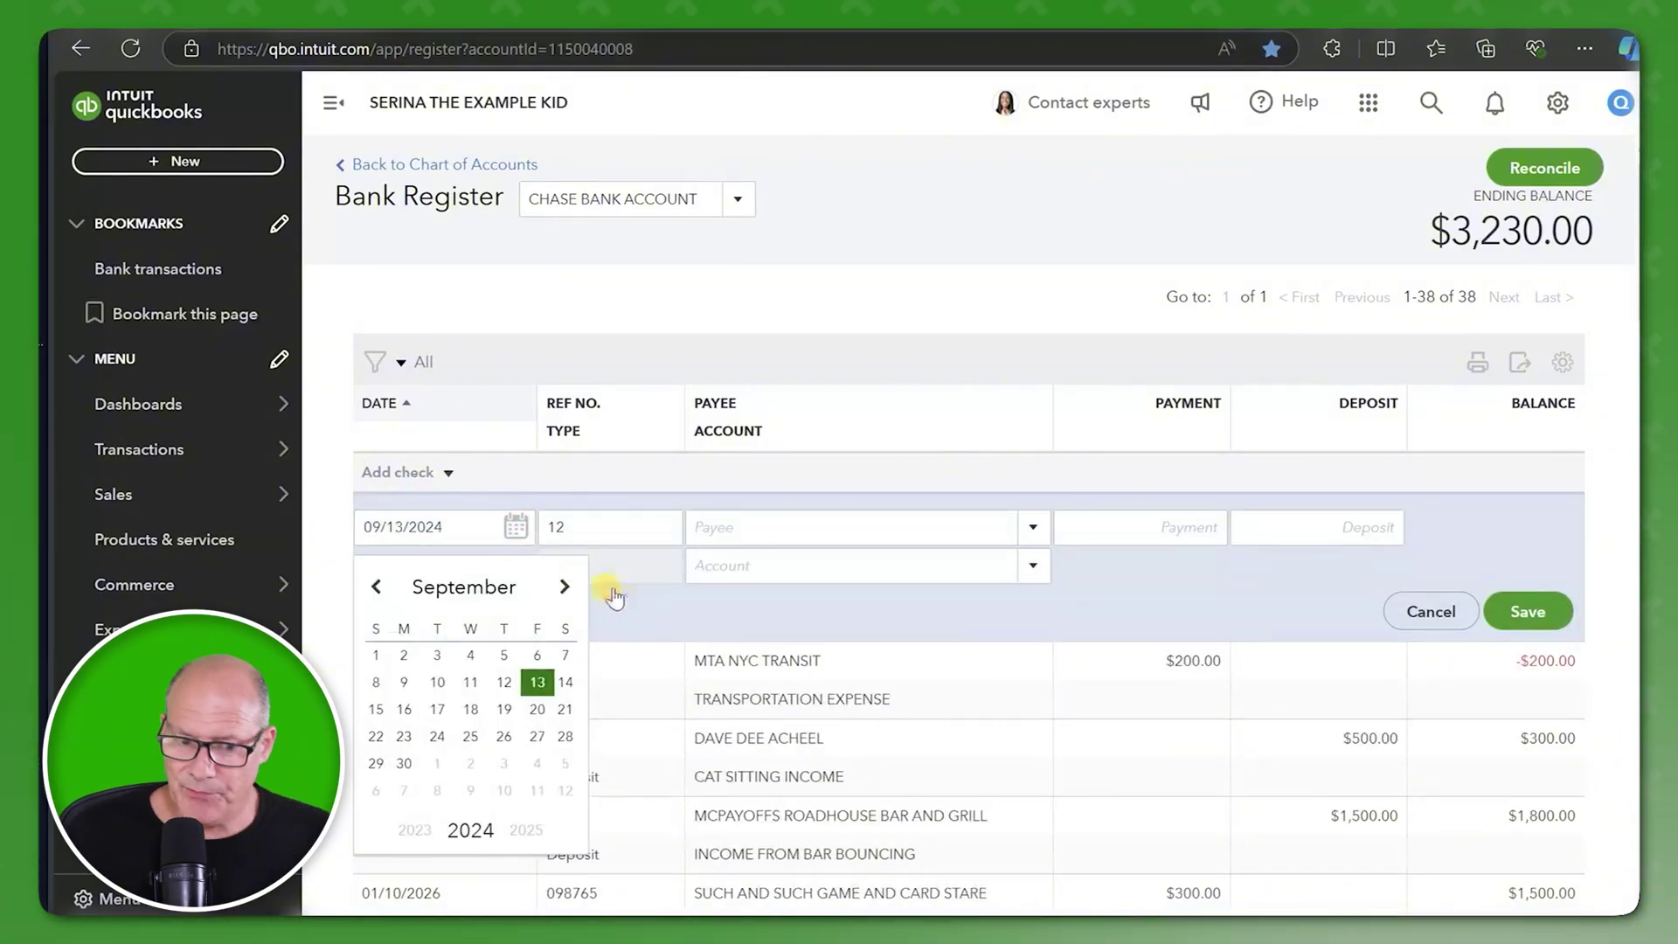
left_click(568, 587)
left_click(568, 587)
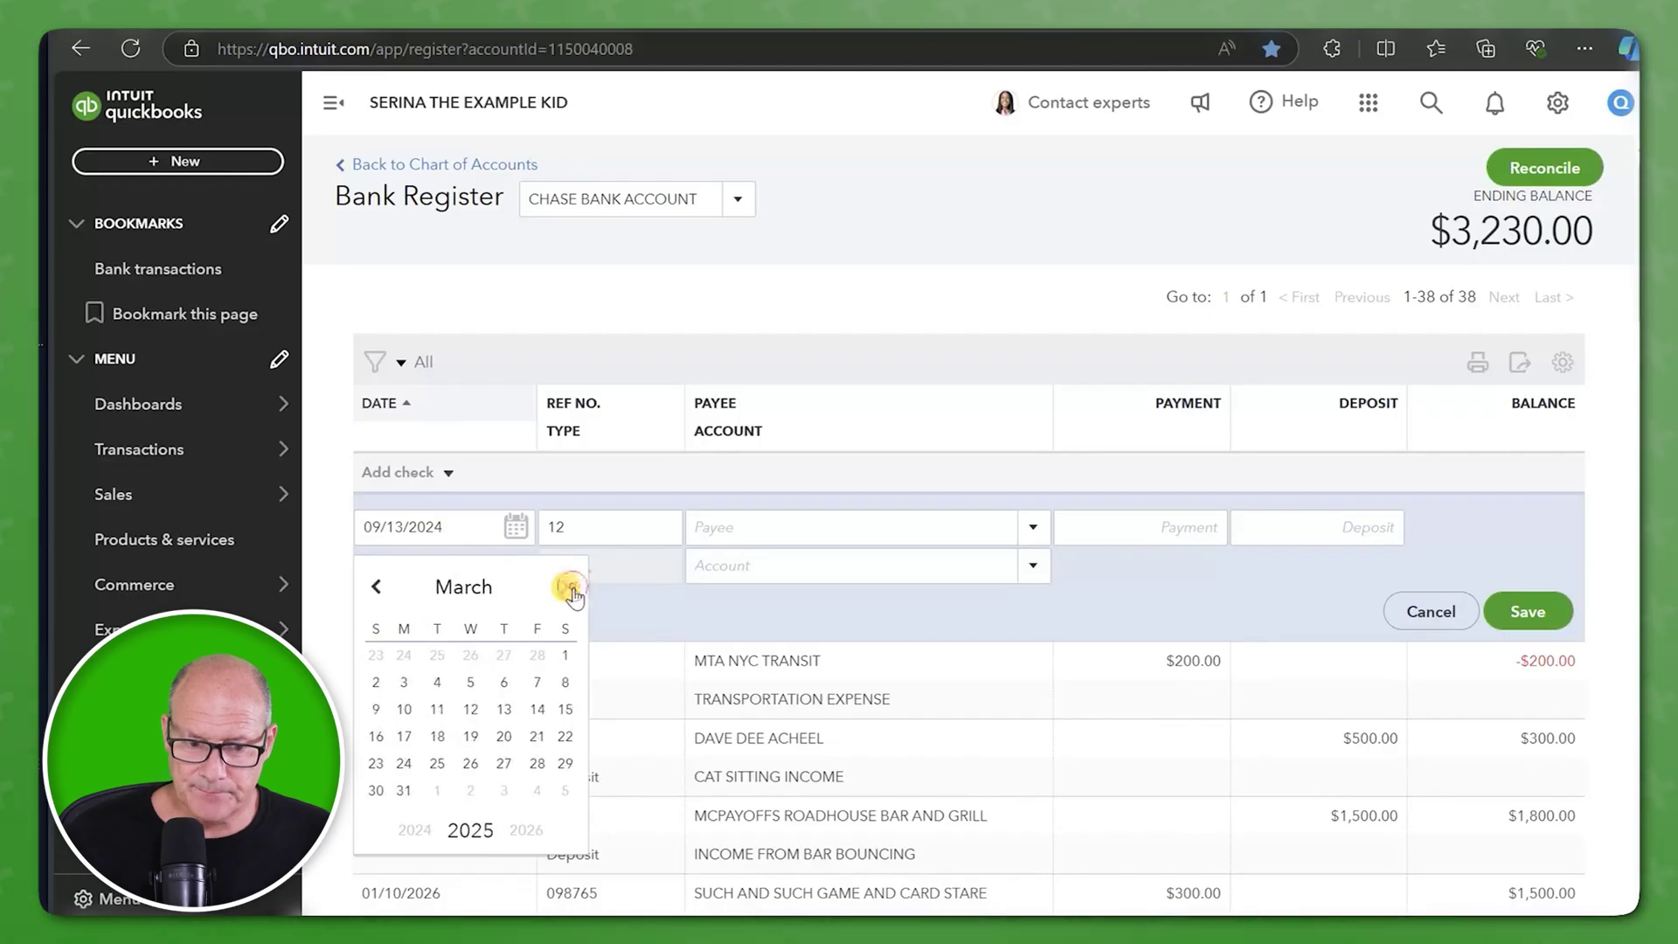
left_click(567, 588)
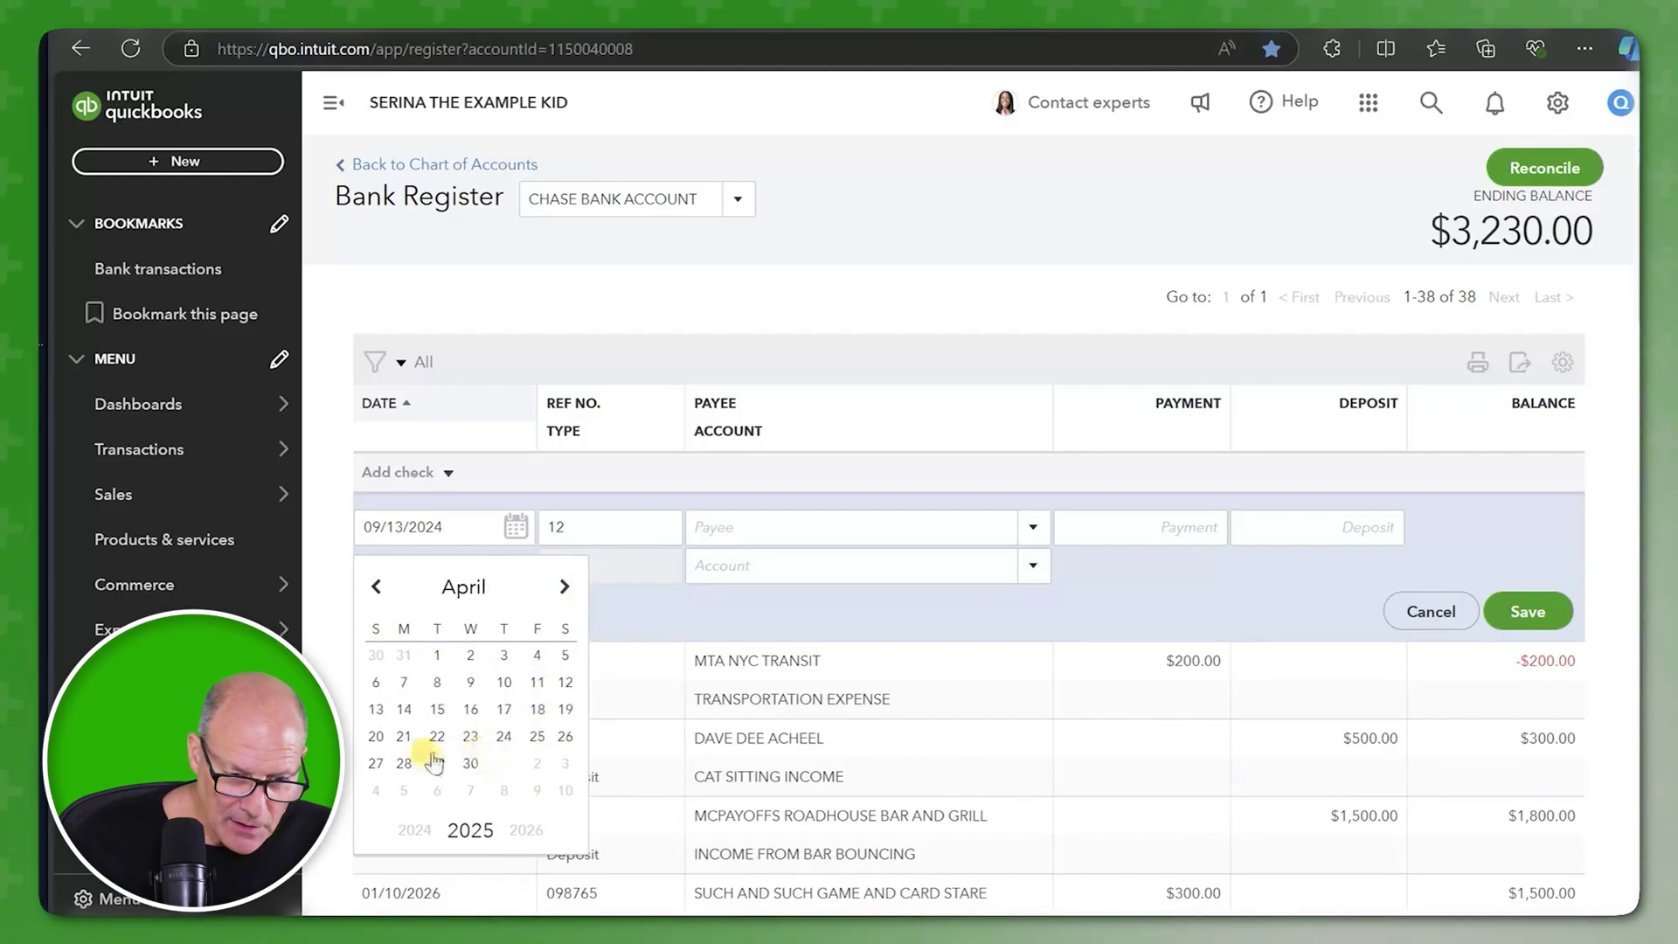
left_click(406, 763)
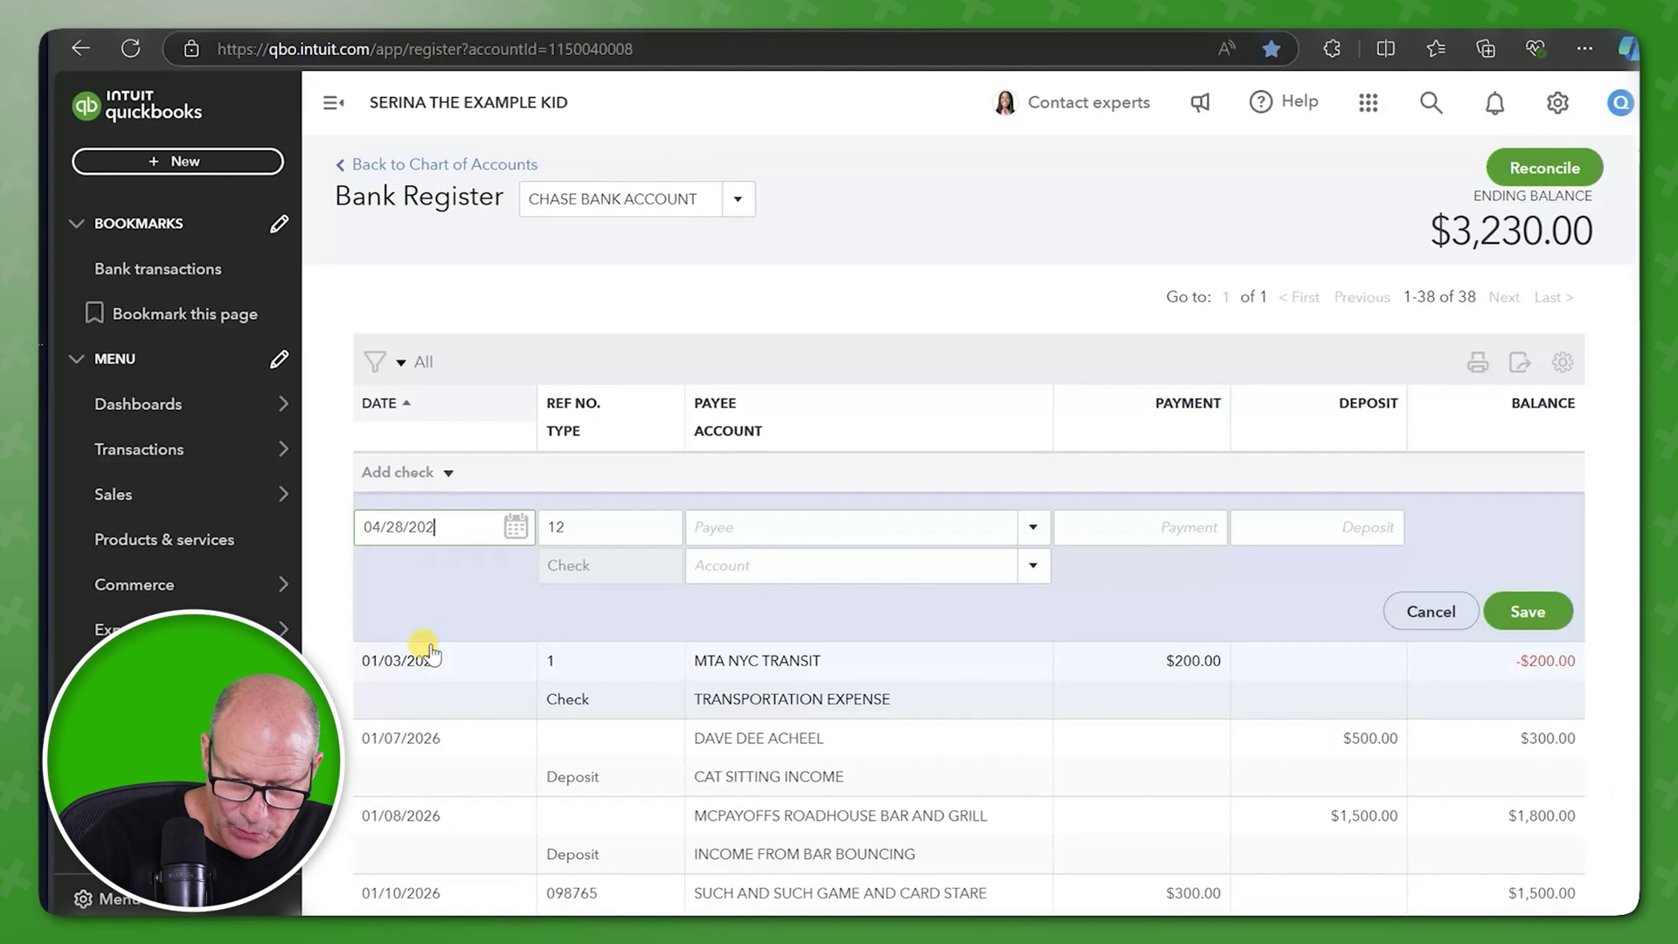
type("6")
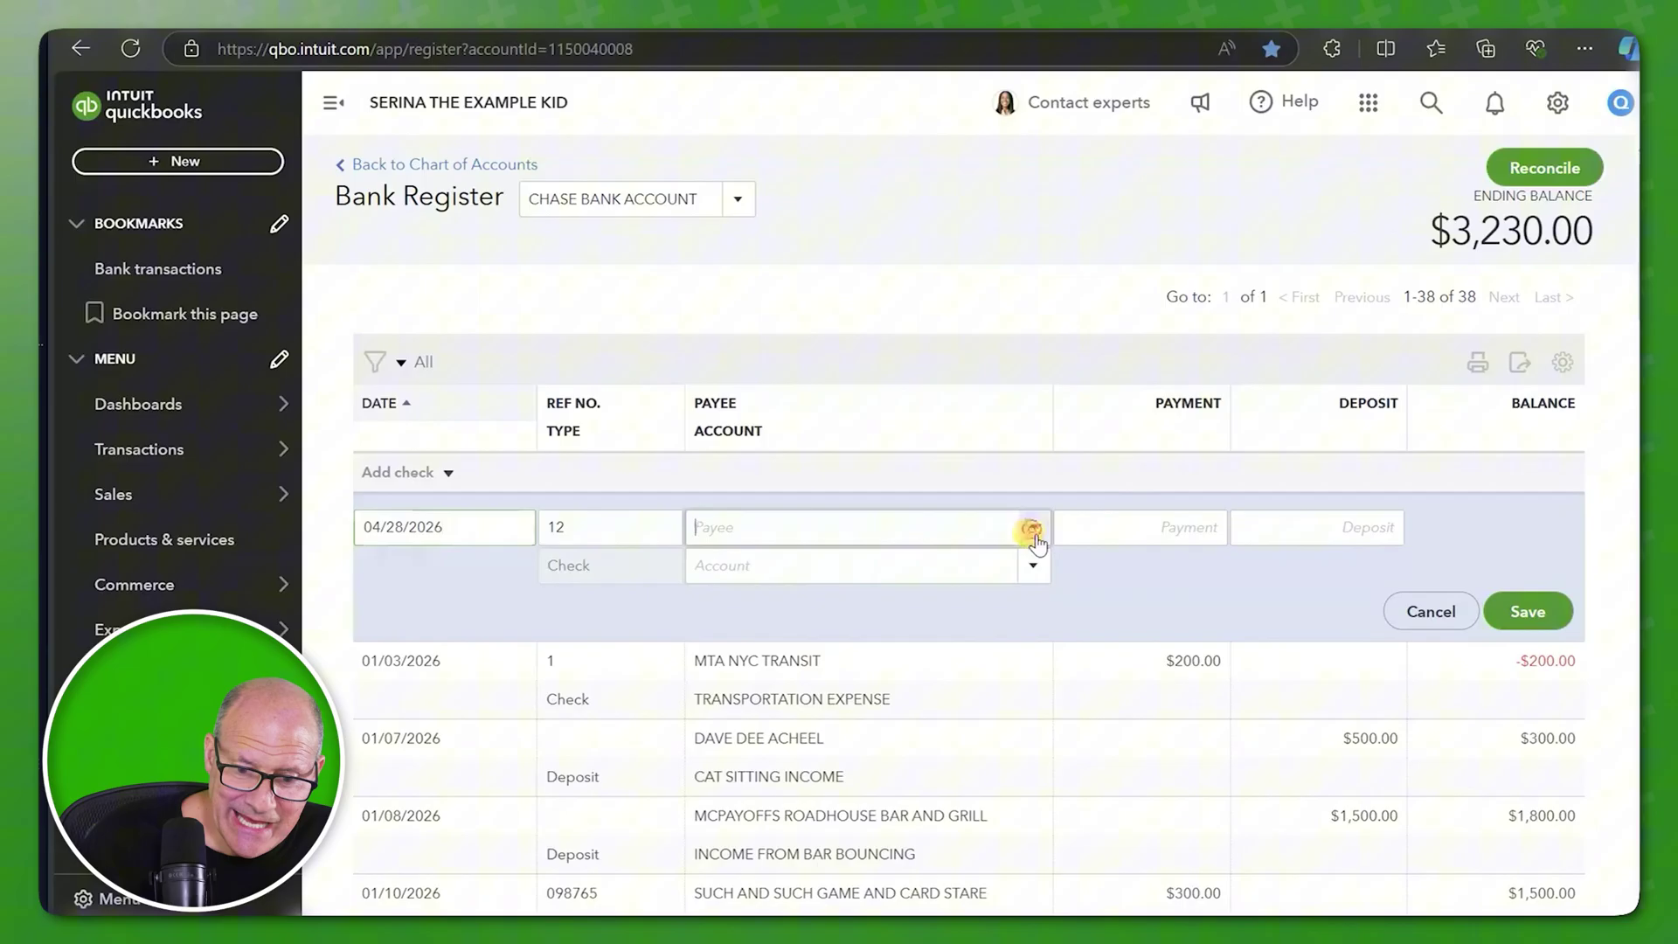
Add DANNY DEADBEAT as a new customer and make him the check's payee.
left_click(1032, 530)
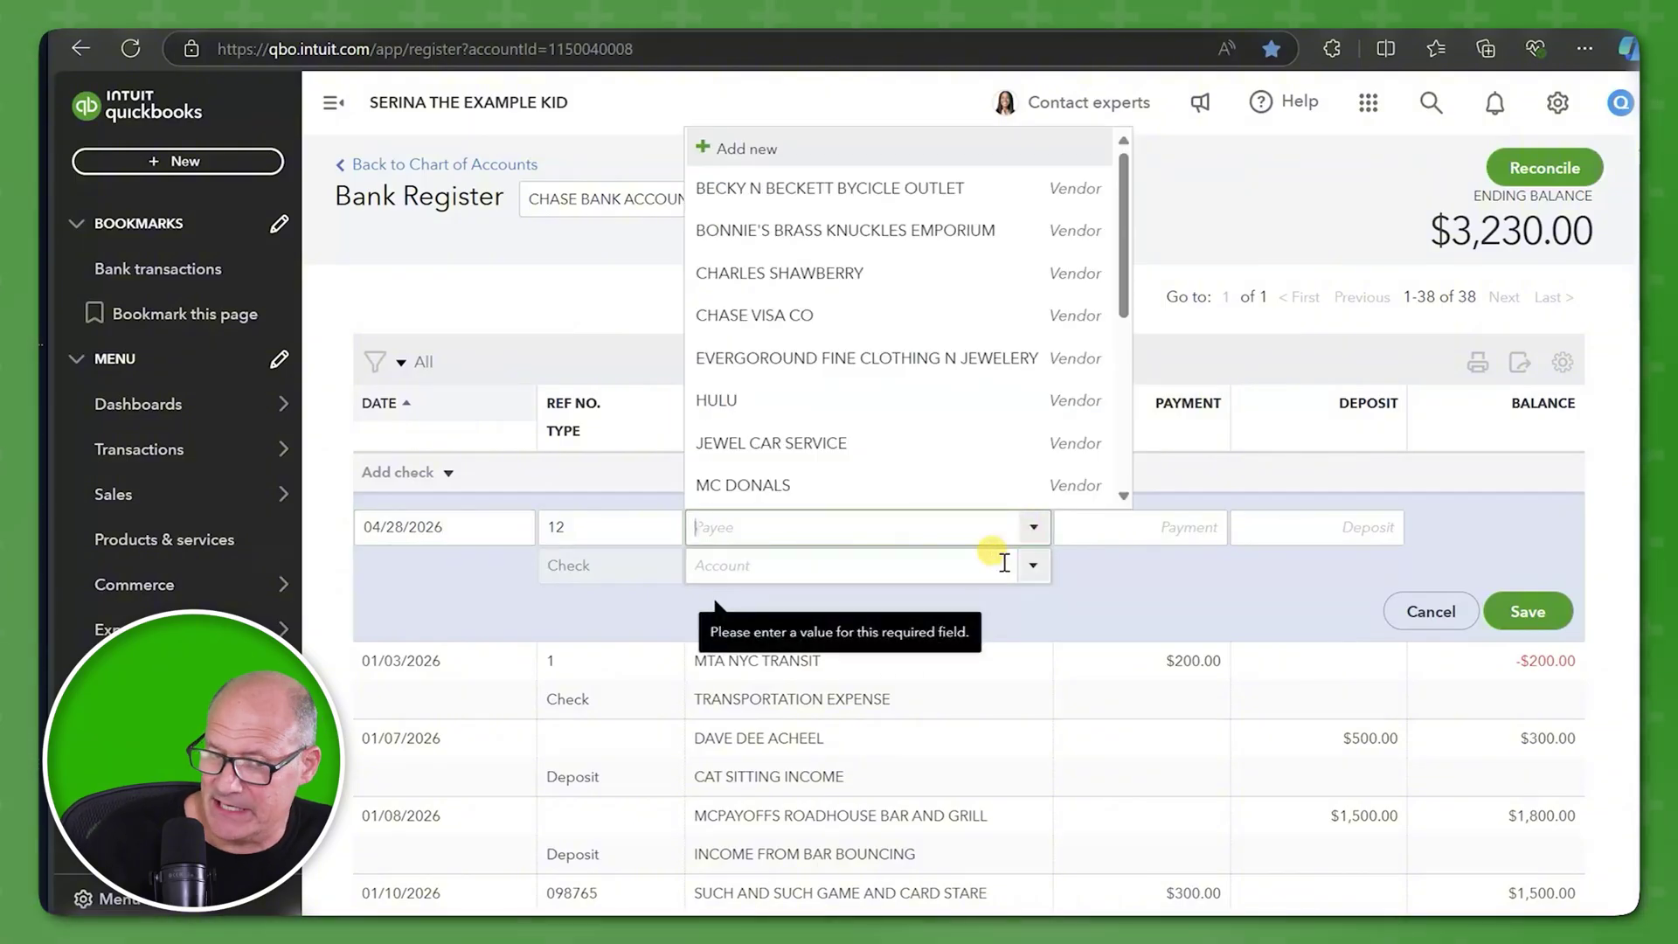
left_click(731, 155)
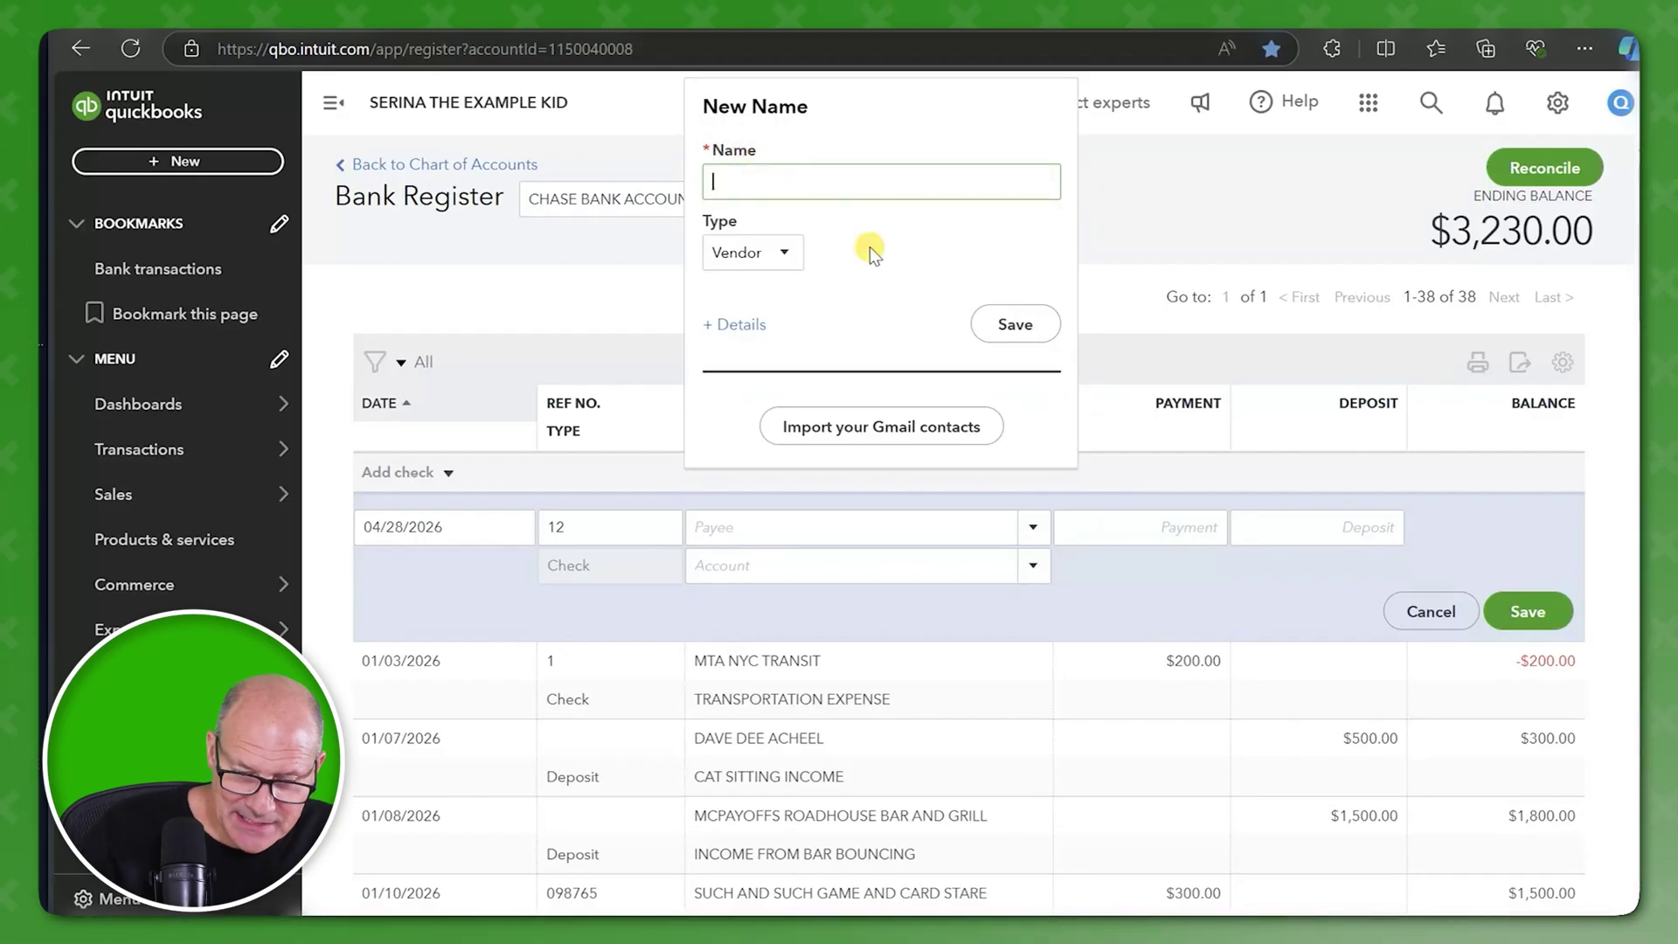
left_click(764, 249)
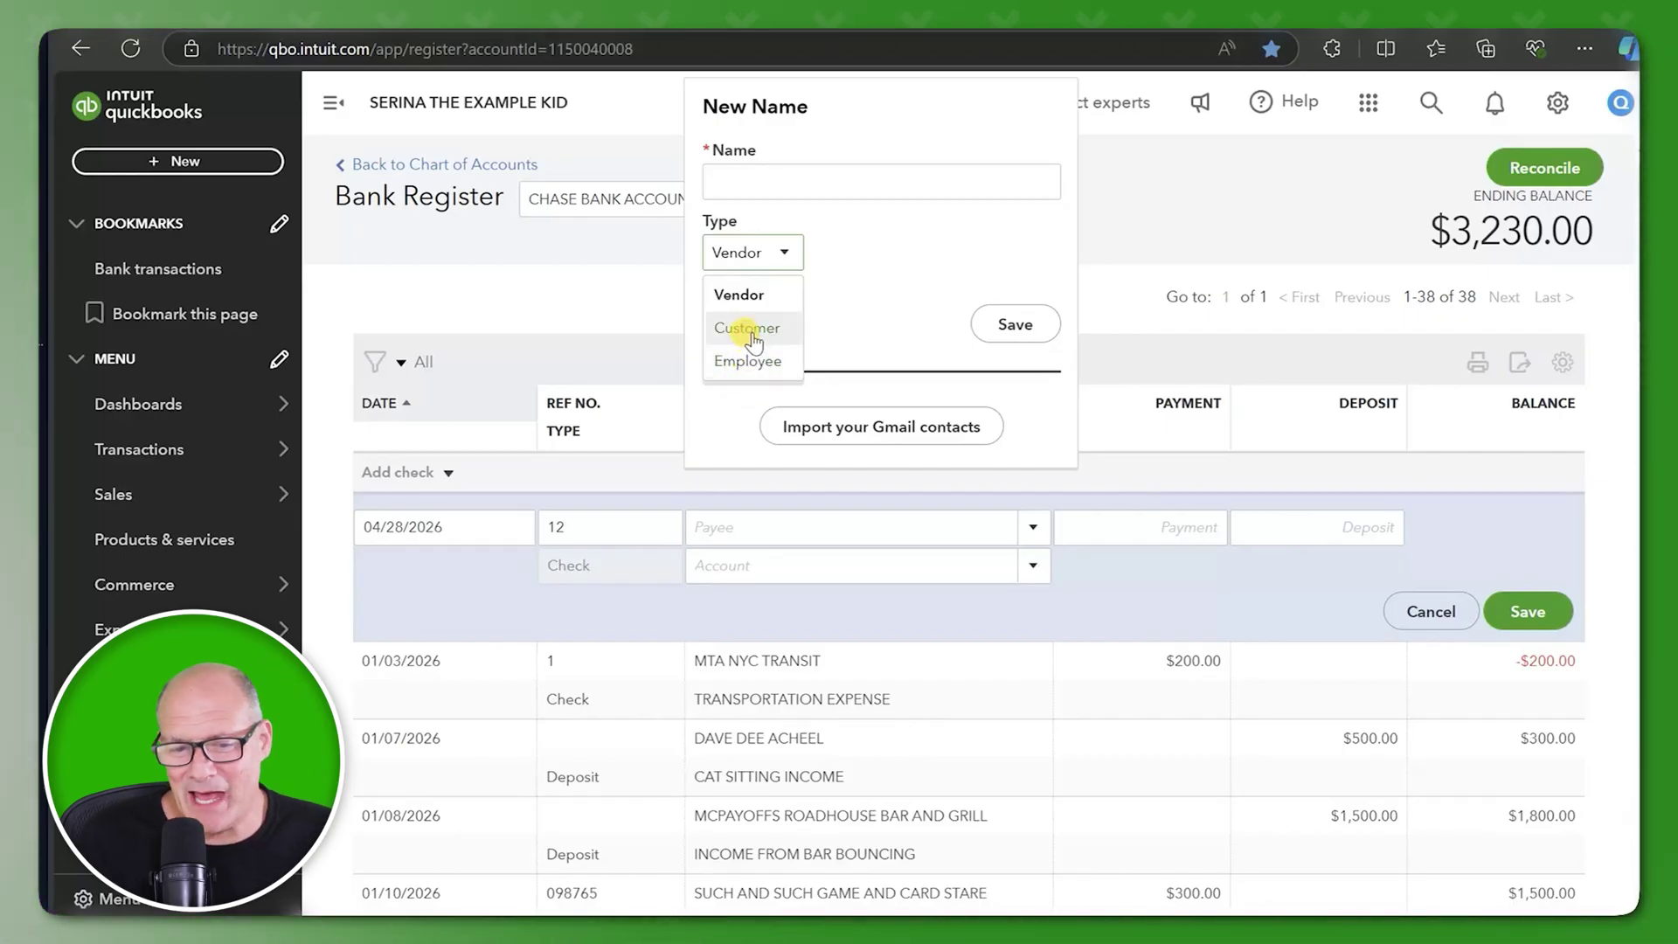
left_click(750, 328)
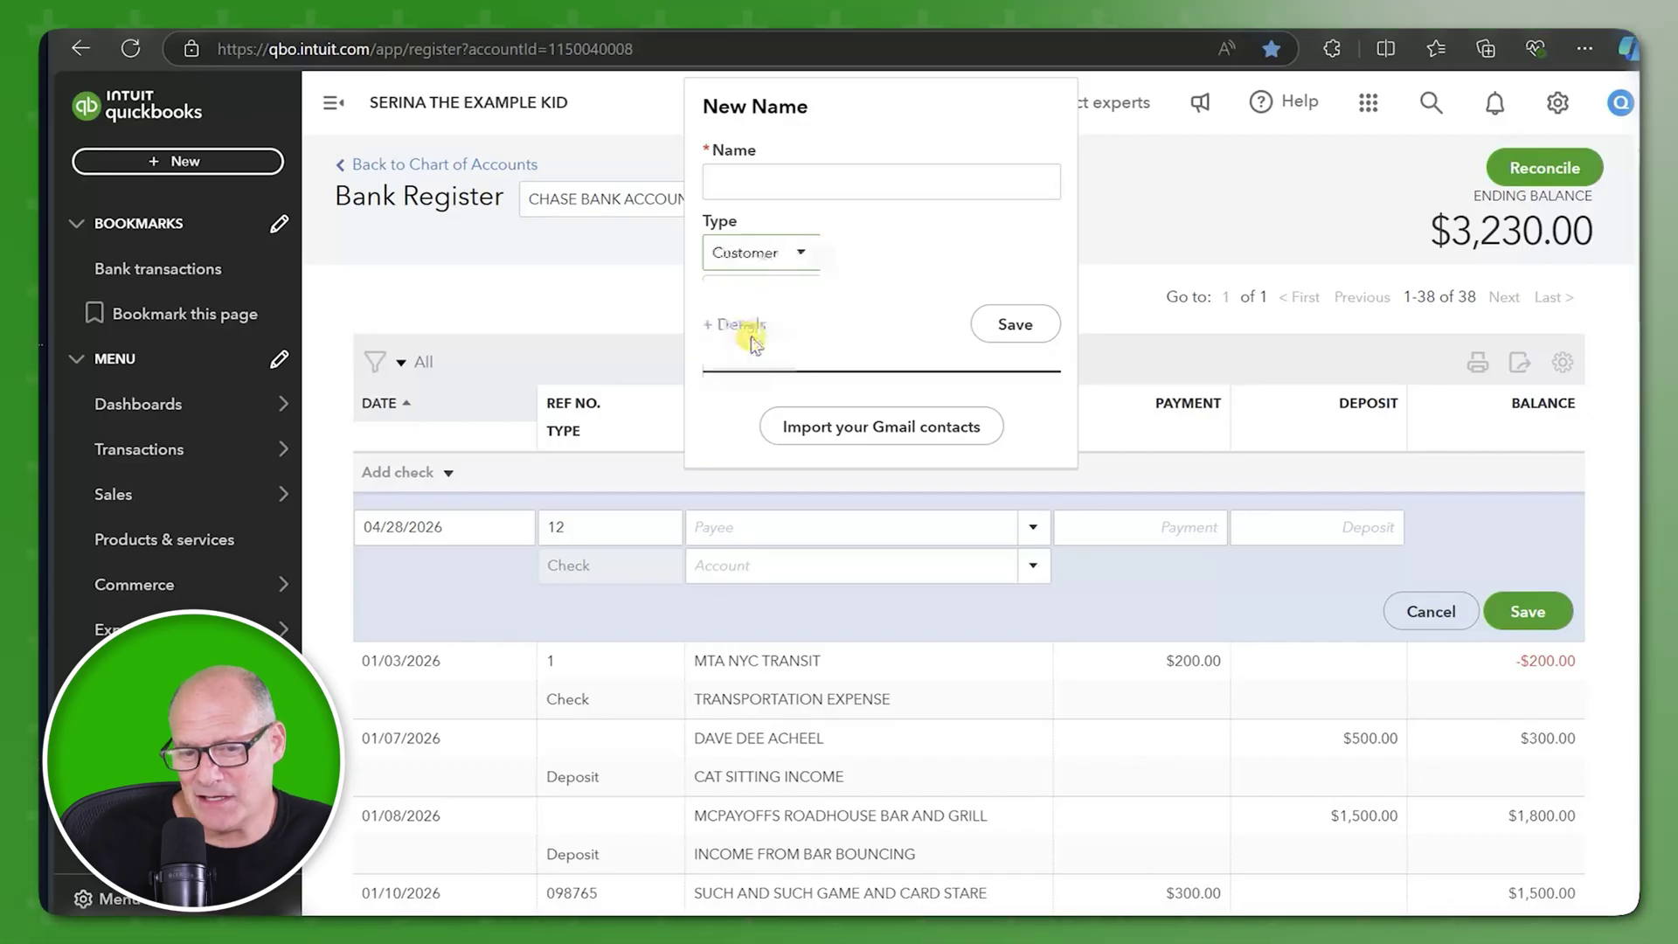
left_click(899, 182)
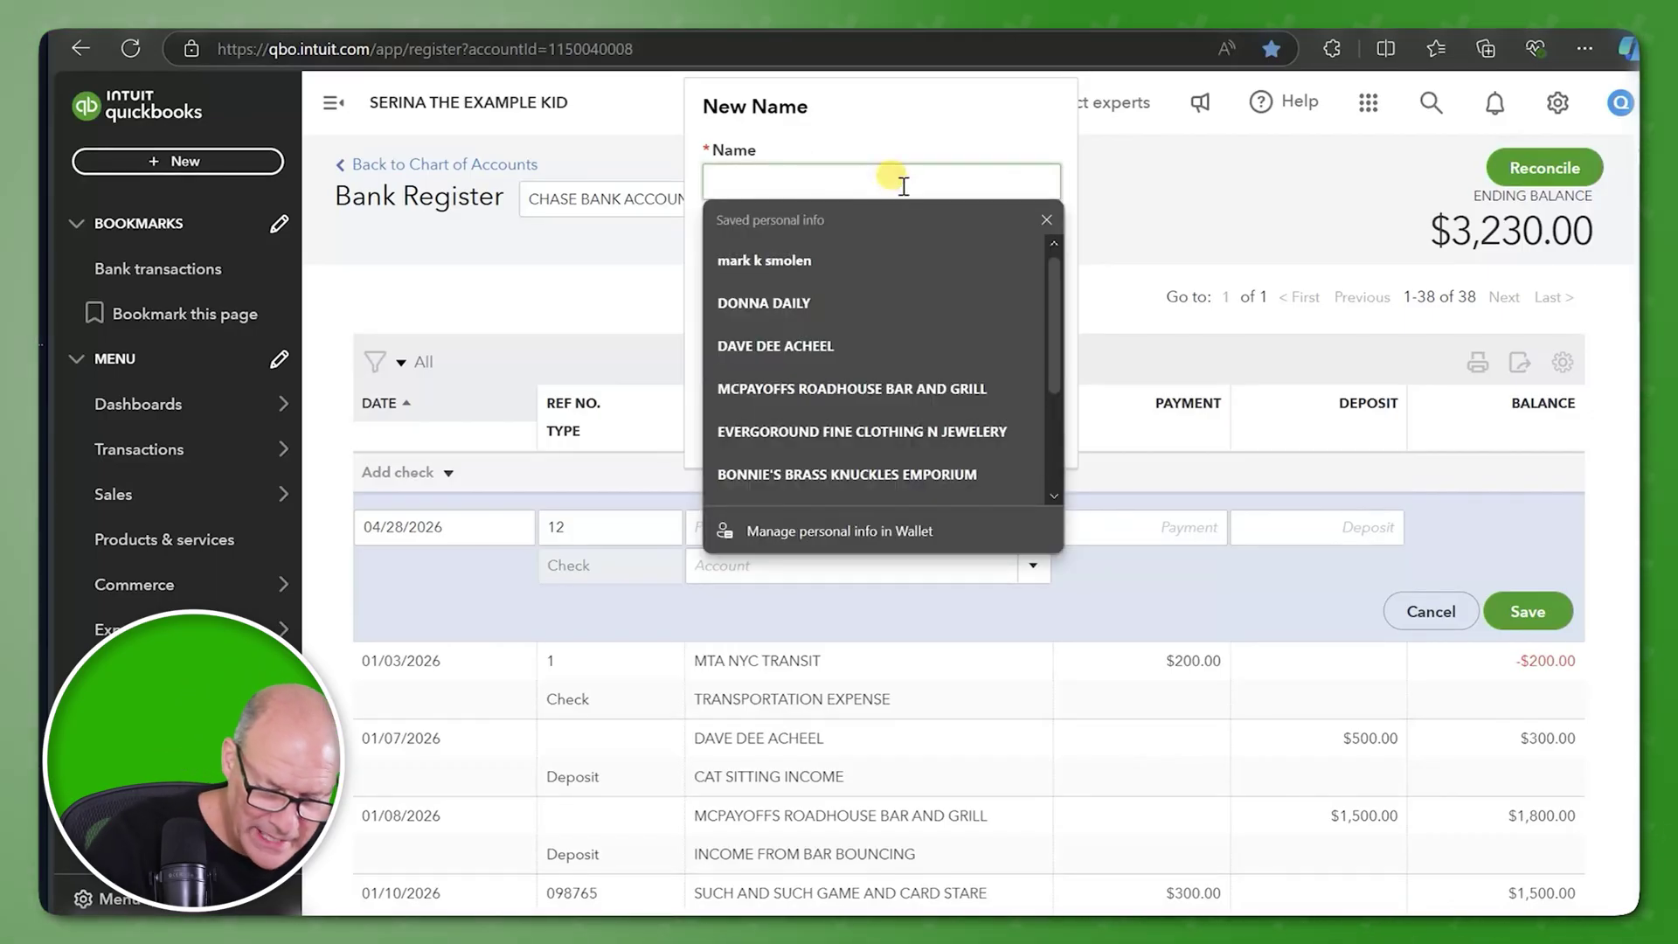
type("DANNY DEADB")
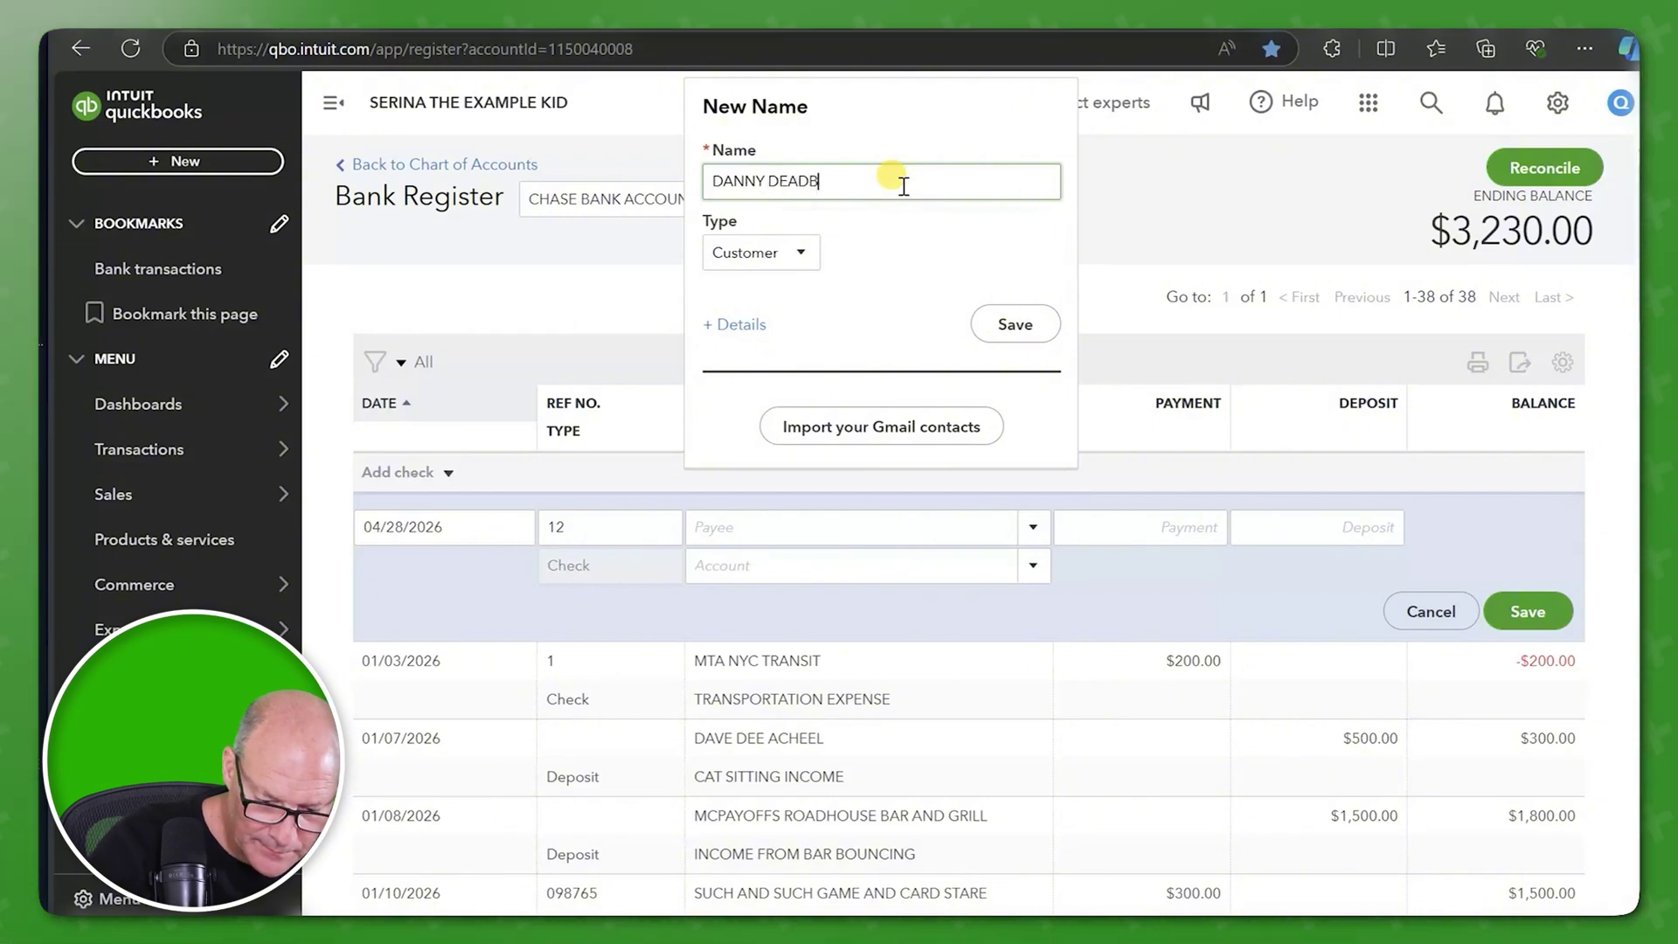
type("T")
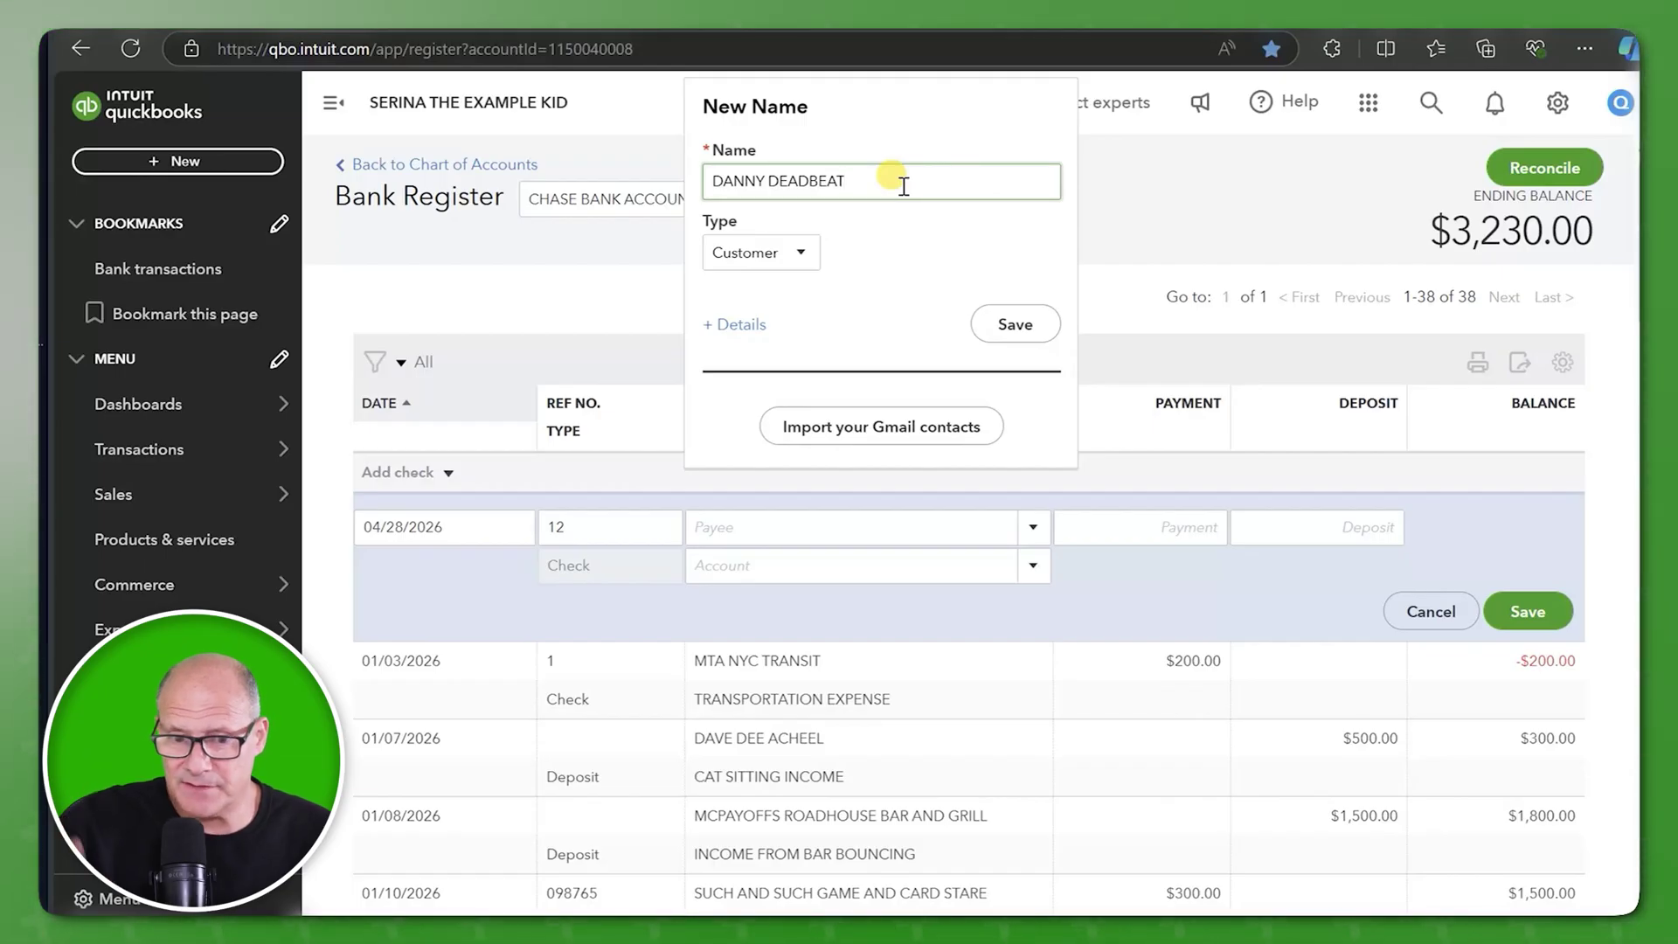
left_click(1006, 323)
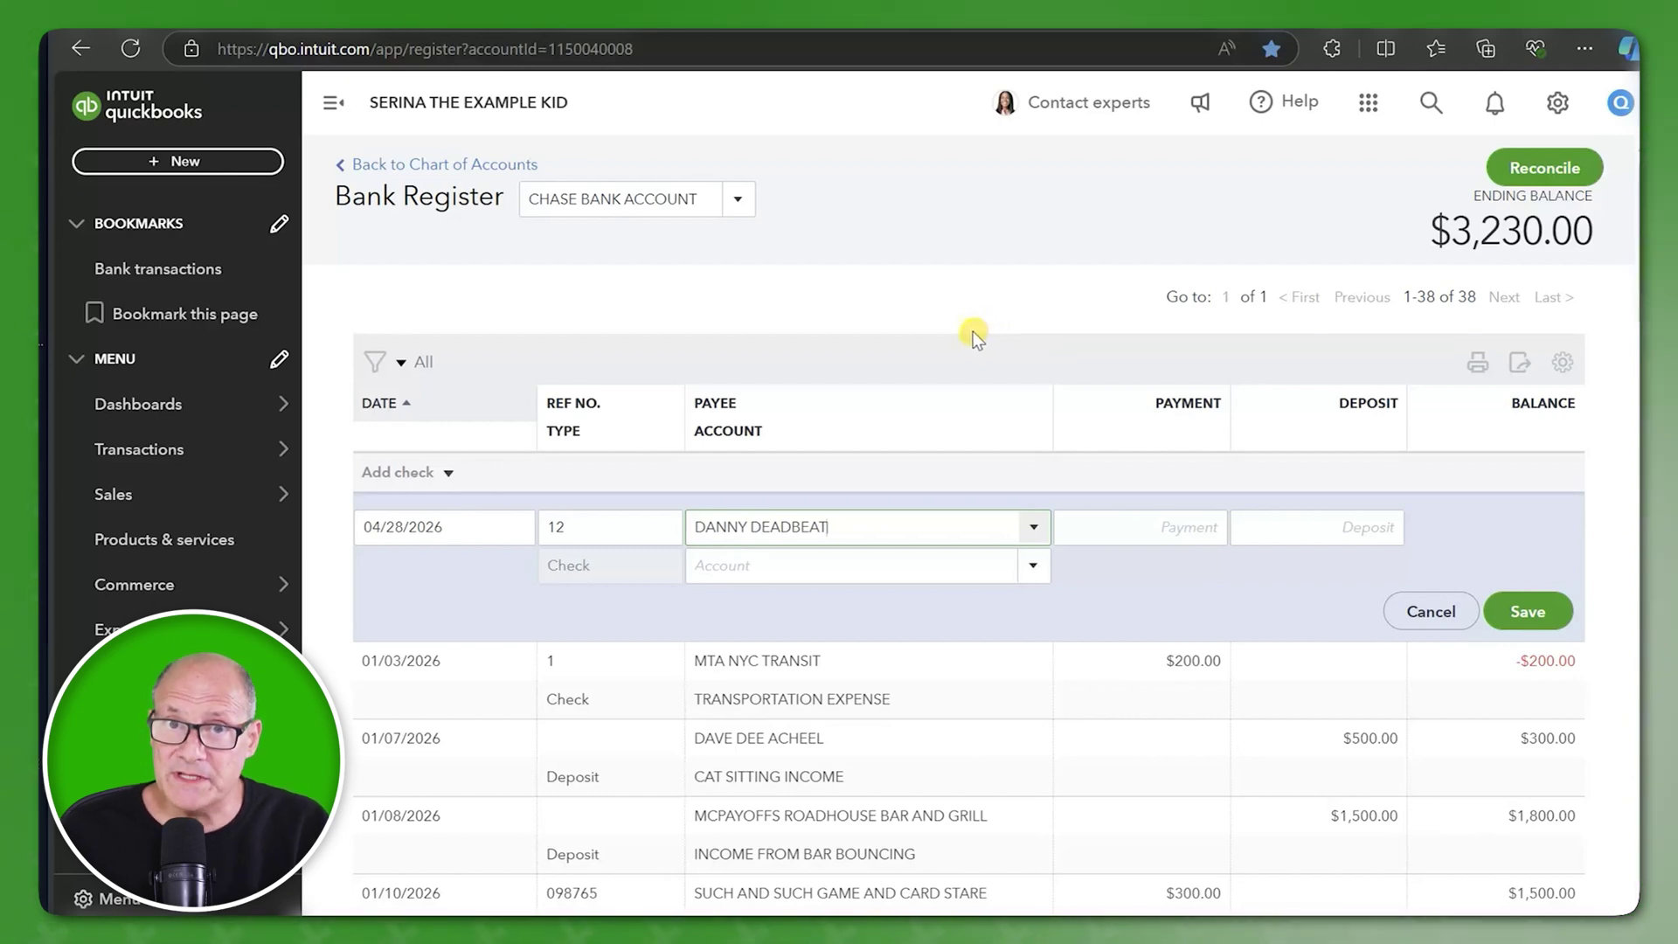
Charge the $500 check to RECEIVABLE FROM DANNY and save it.
left_click(1030, 567)
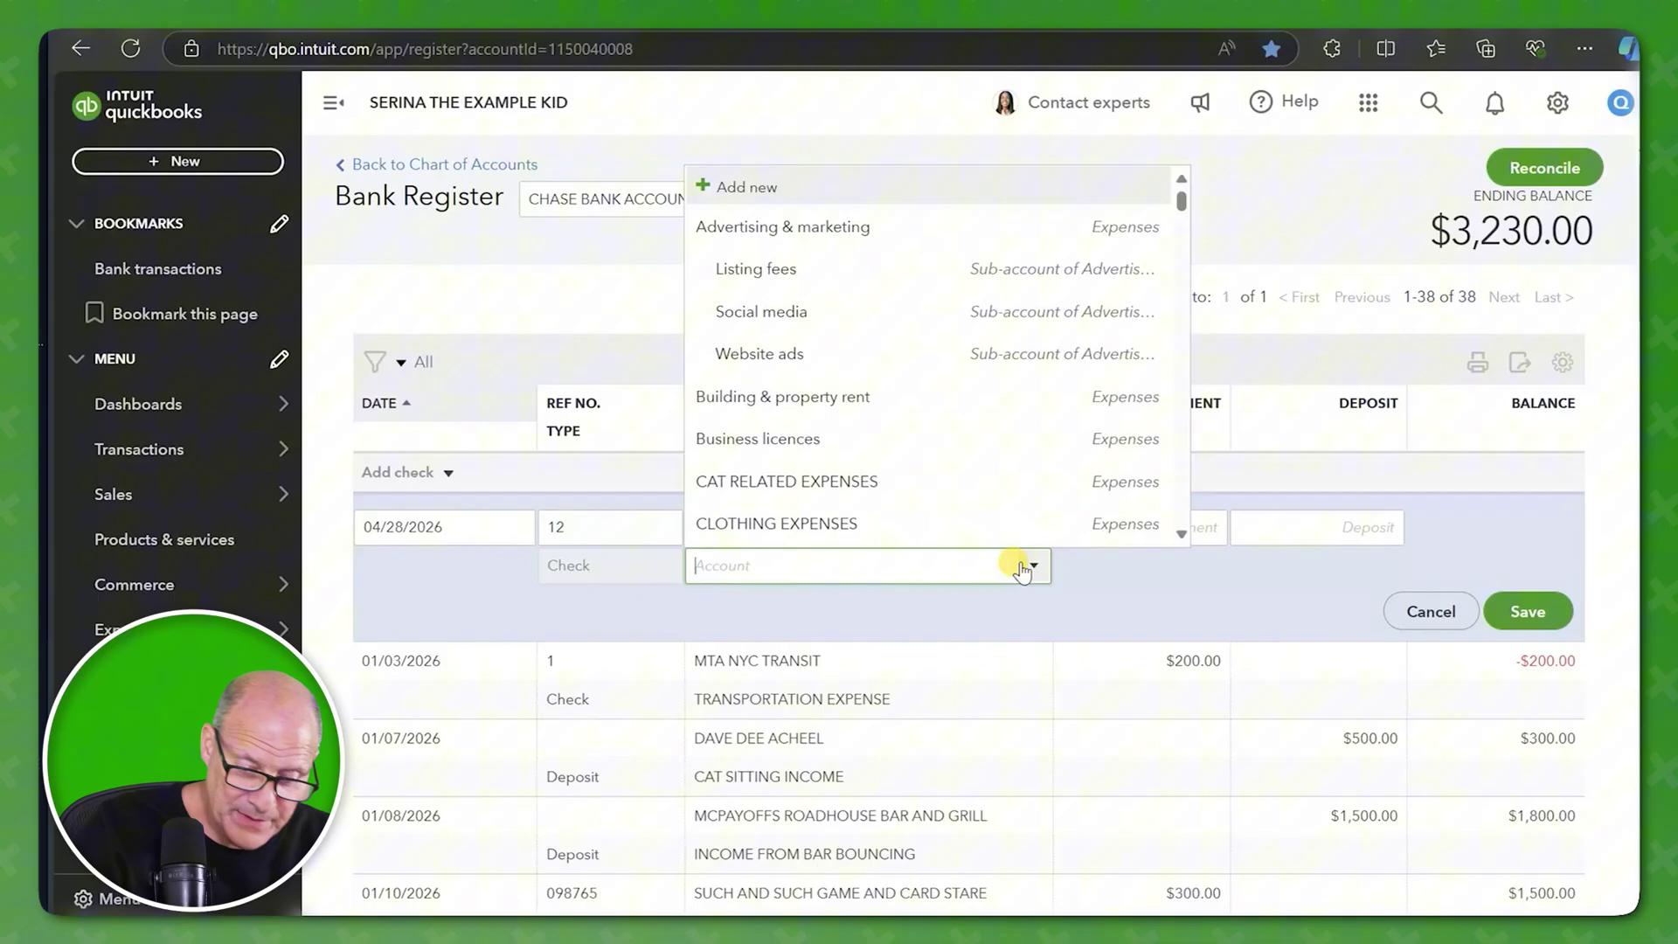
type("ReC")
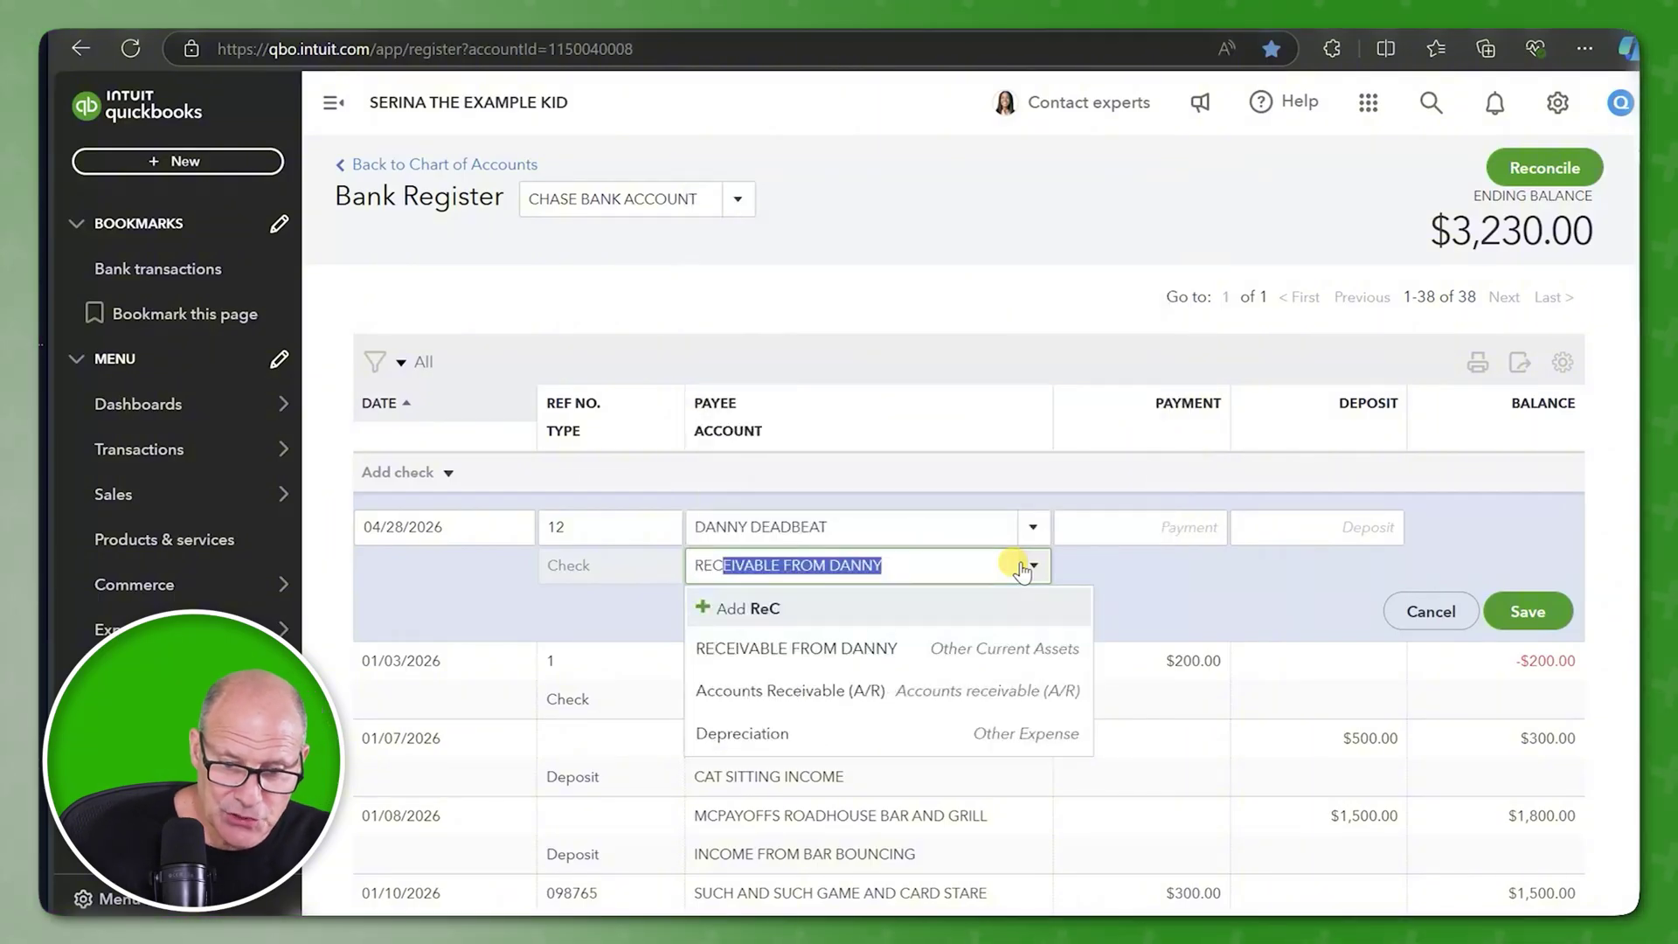
left_click(990, 657)
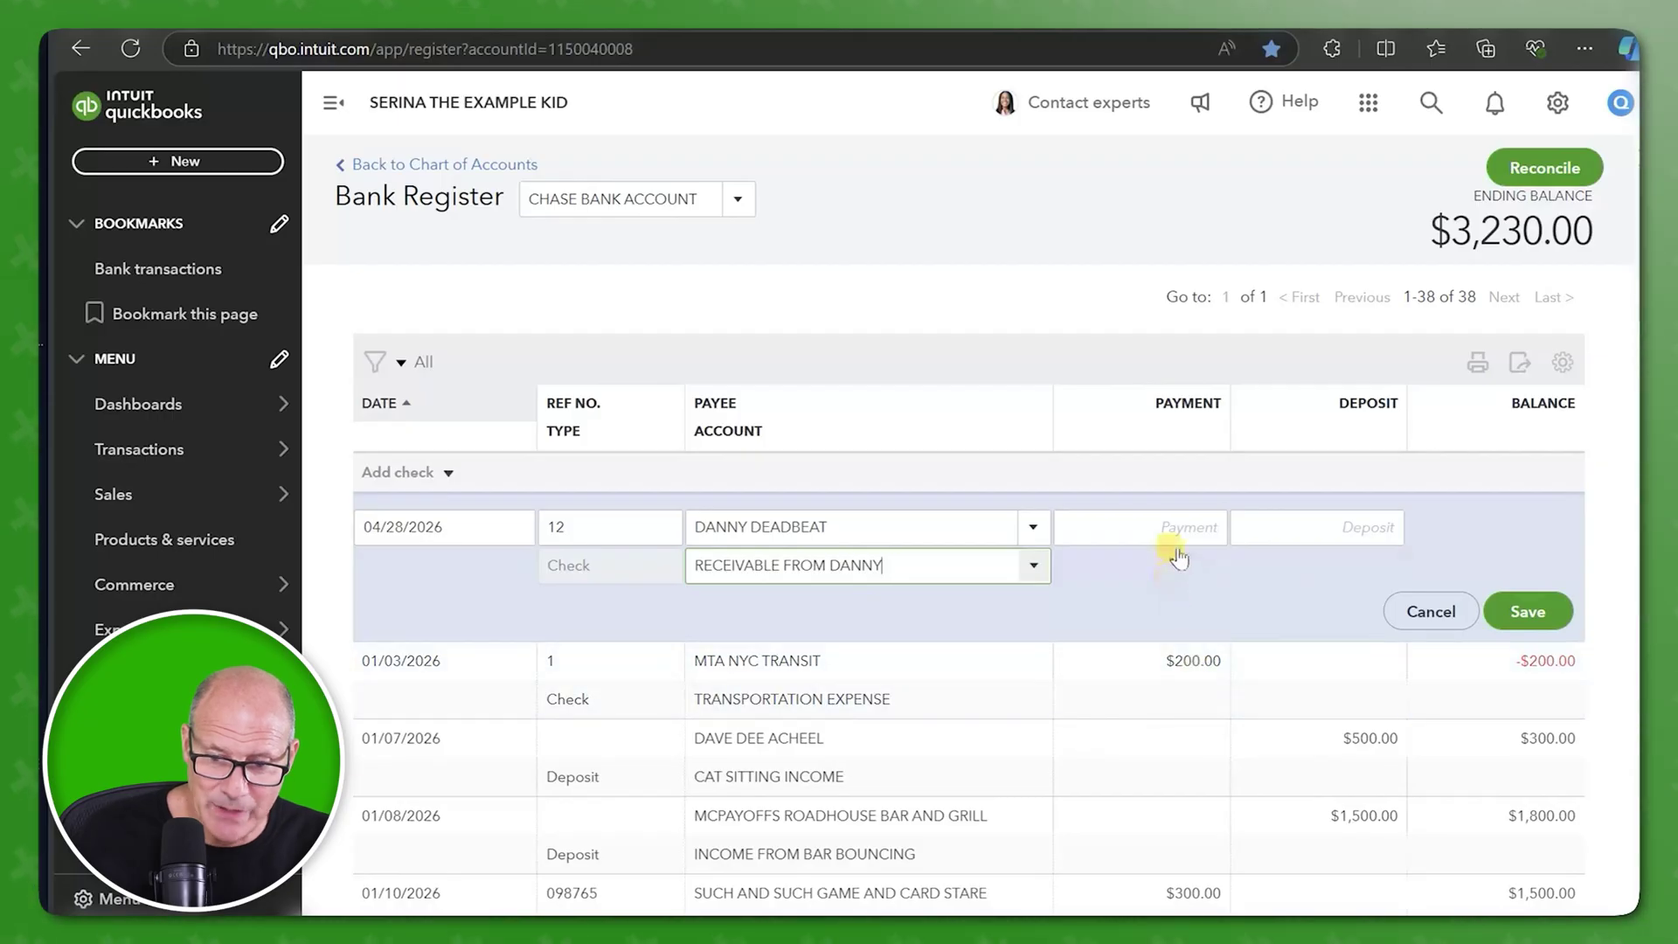
type("5")
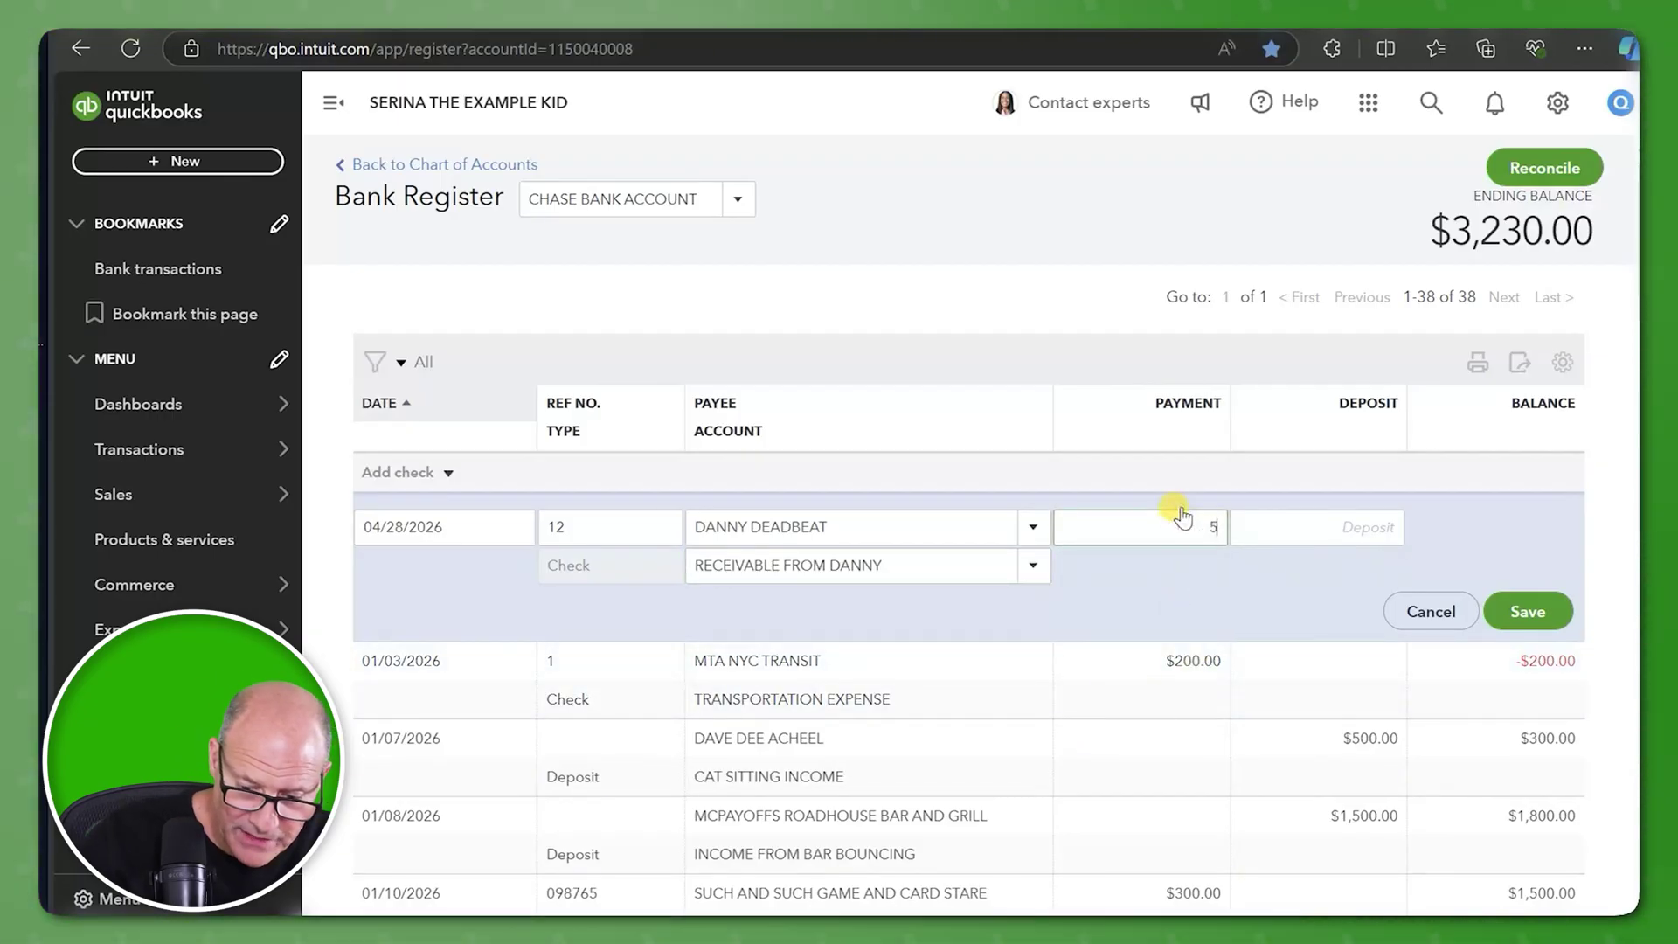
type("00.00")
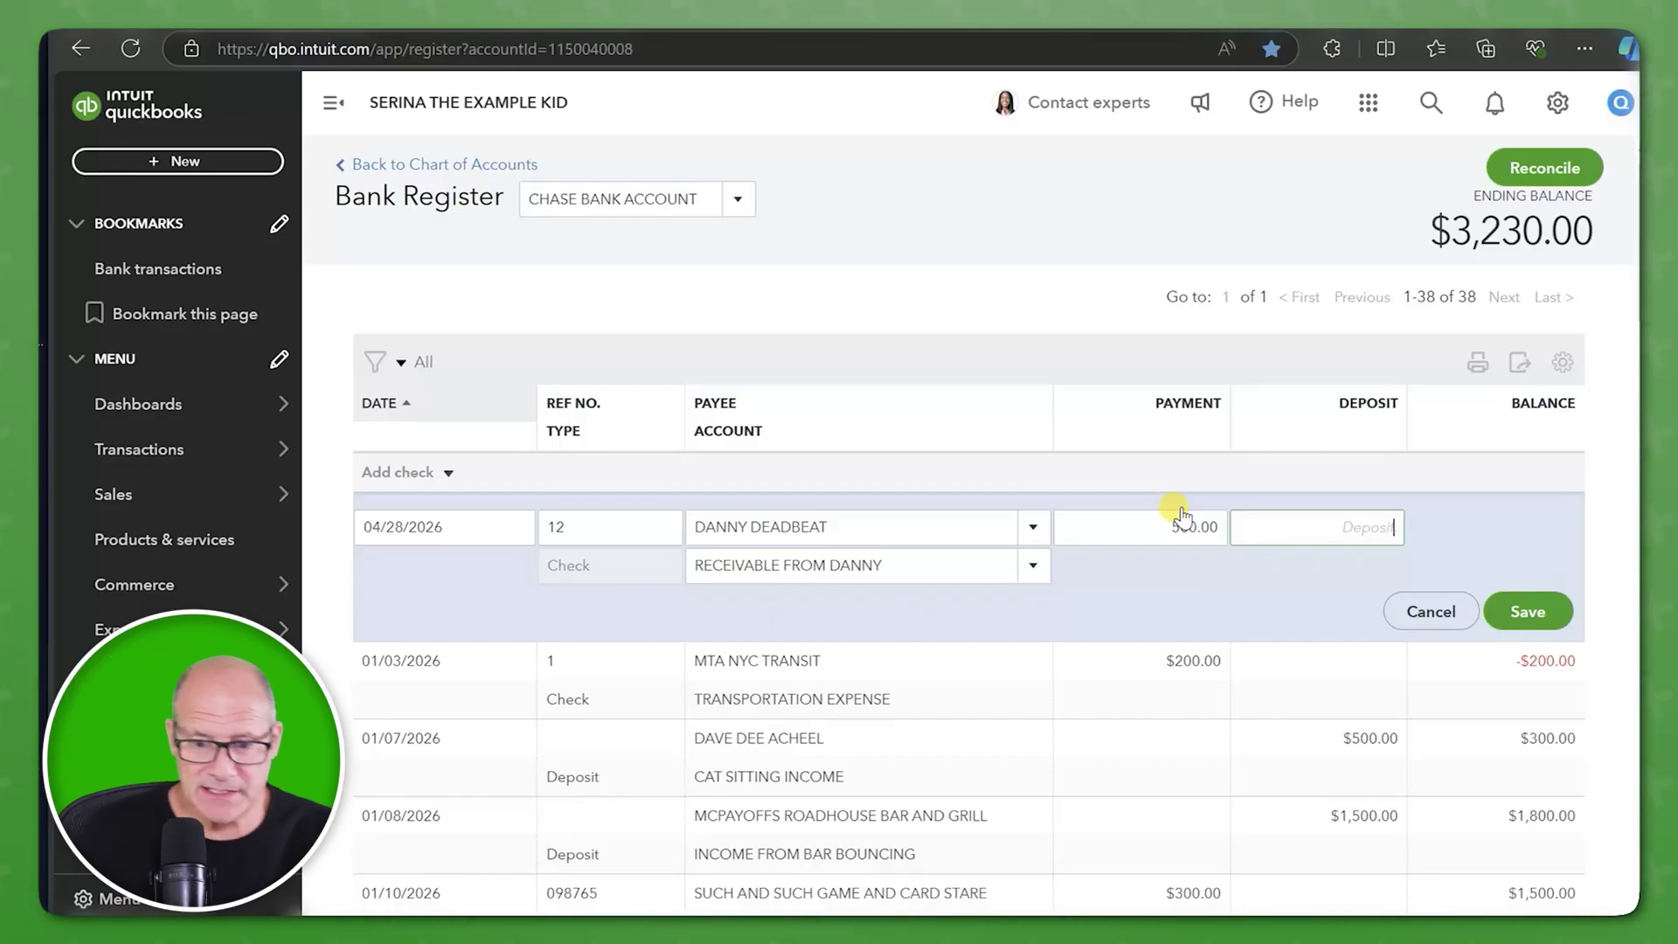
left_click(1526, 608)
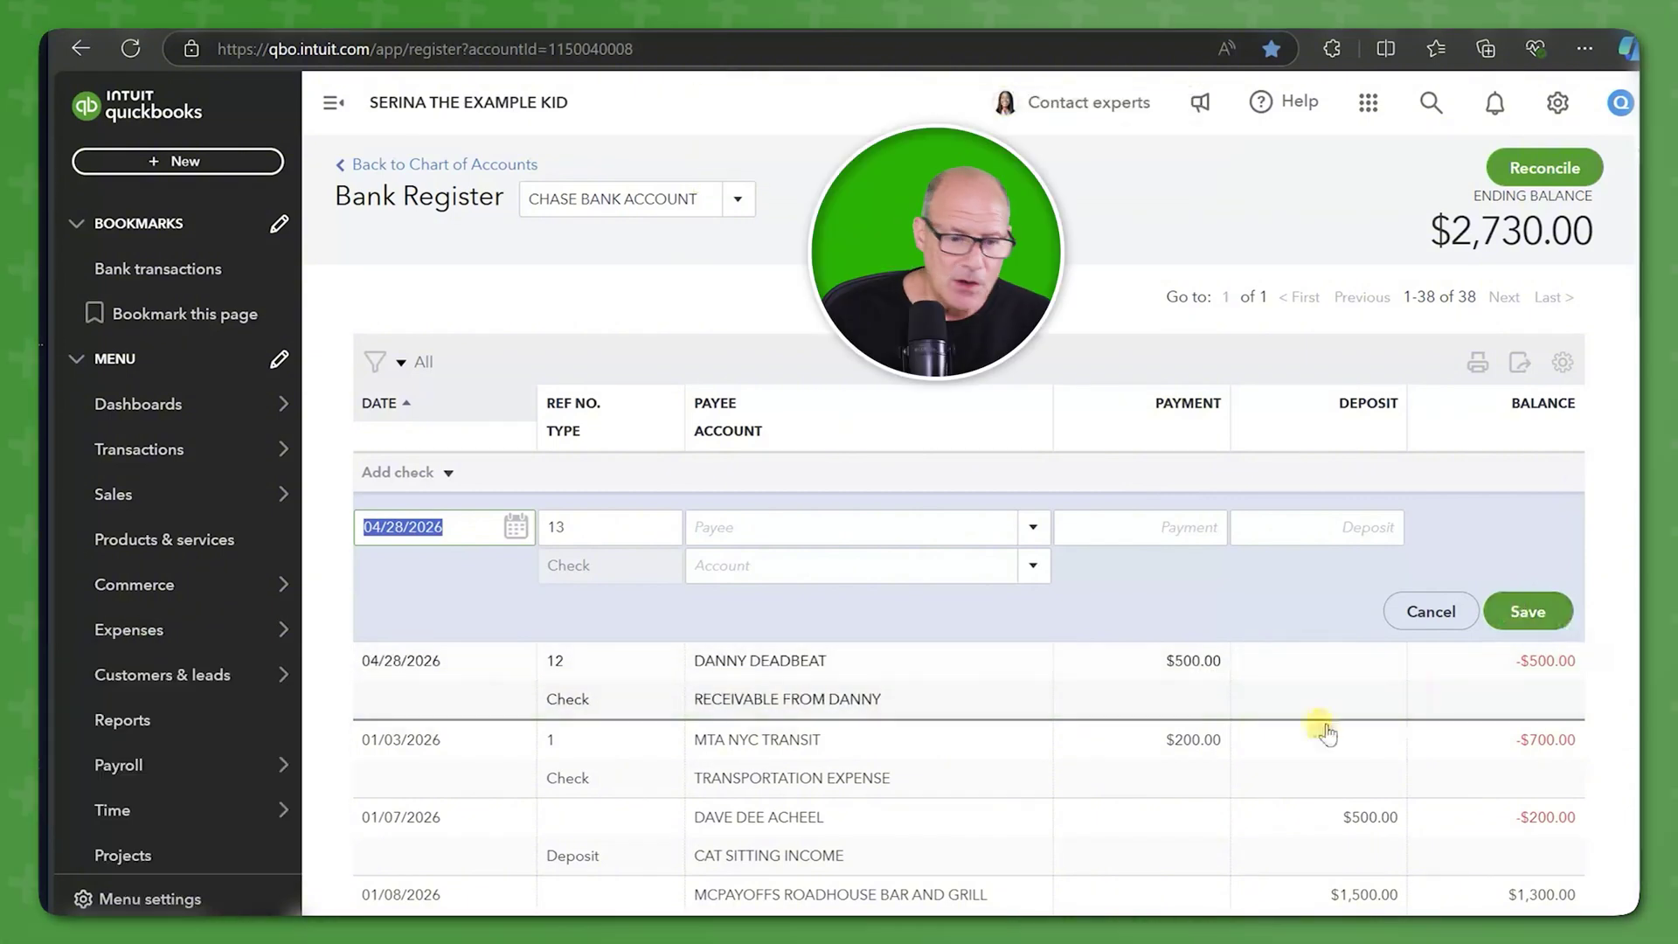
Open the Trial Balance MY report and zoom the browser to 125%.
left_click(163, 707)
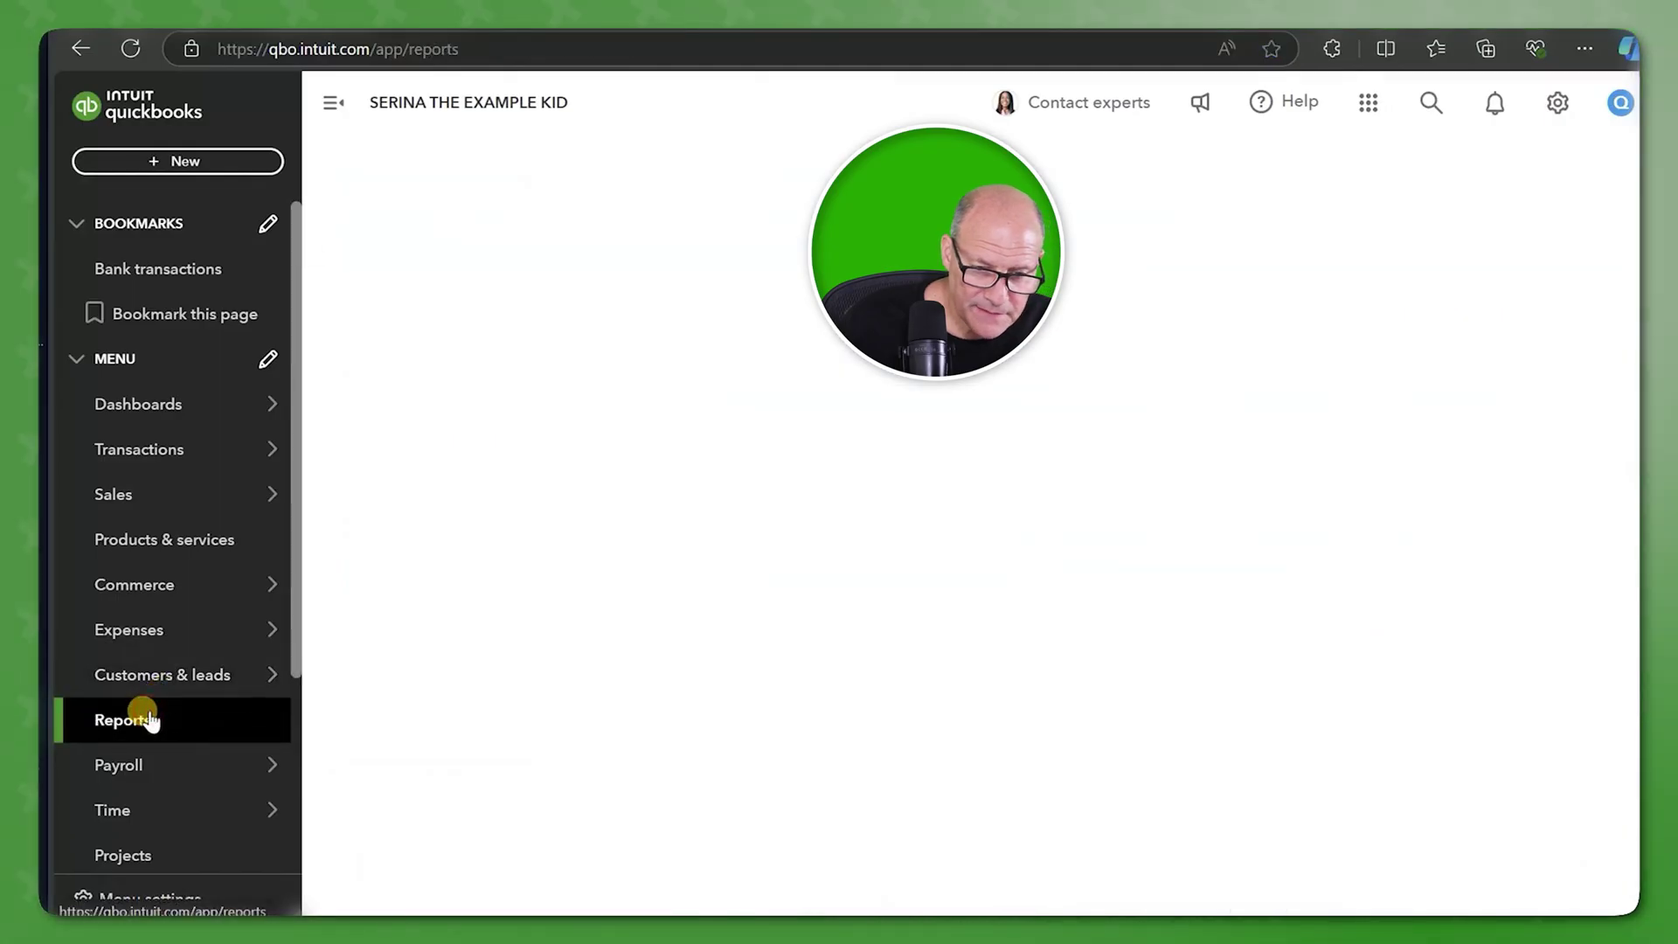
scroll(381, 754, "down", 1)
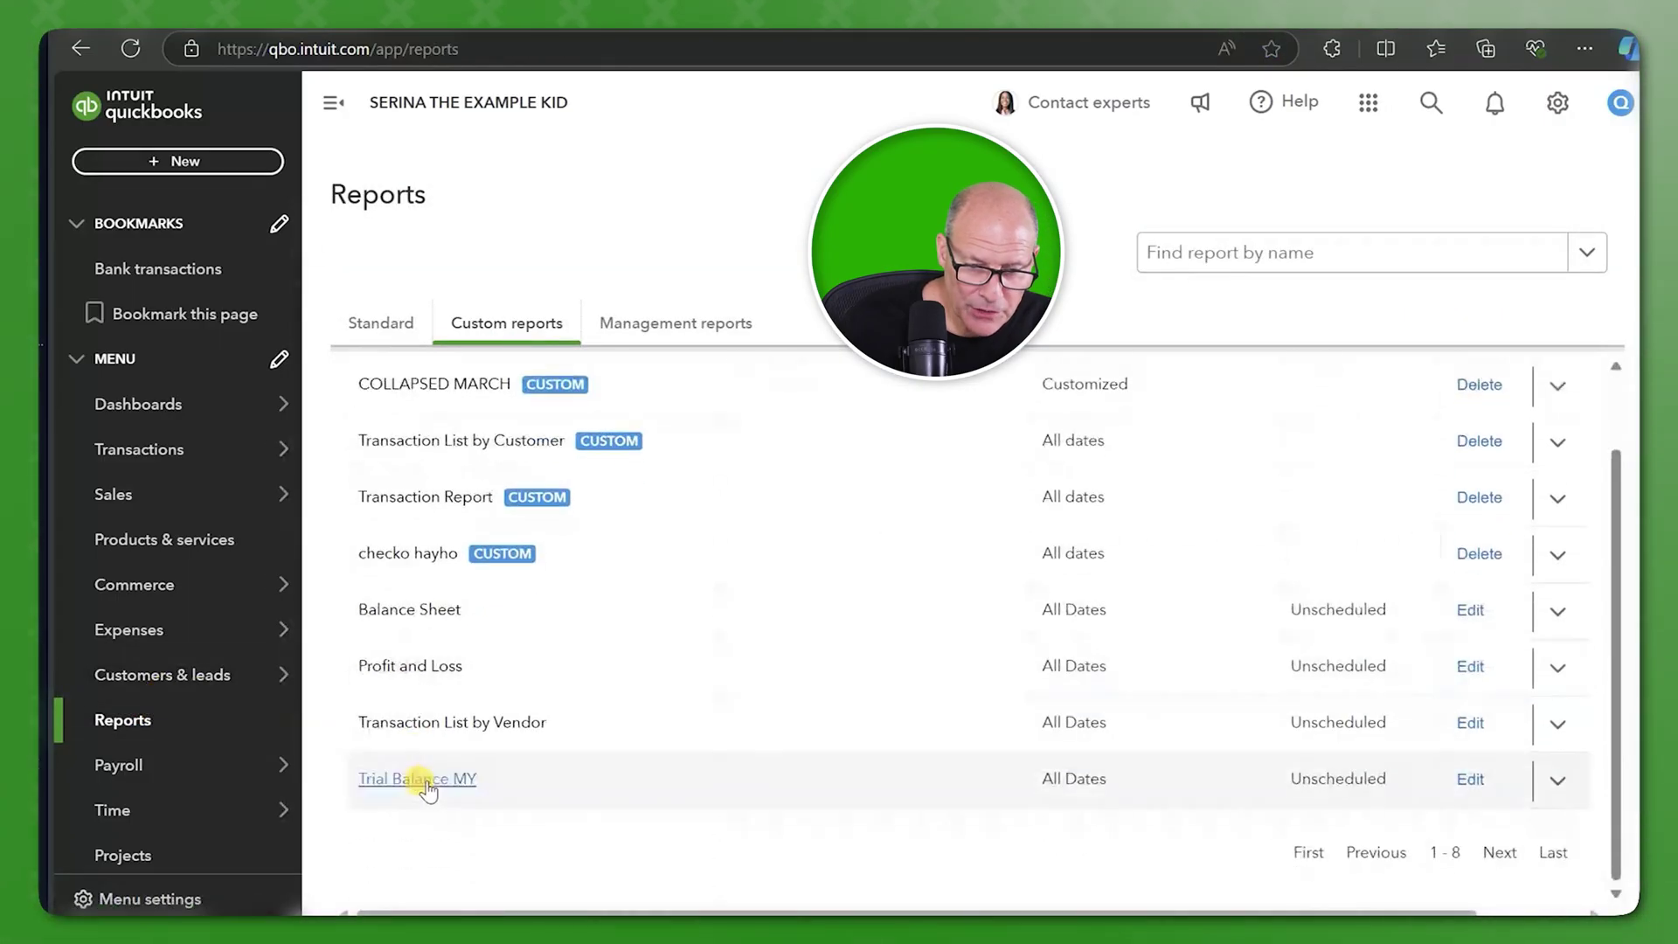
left_click(413, 779)
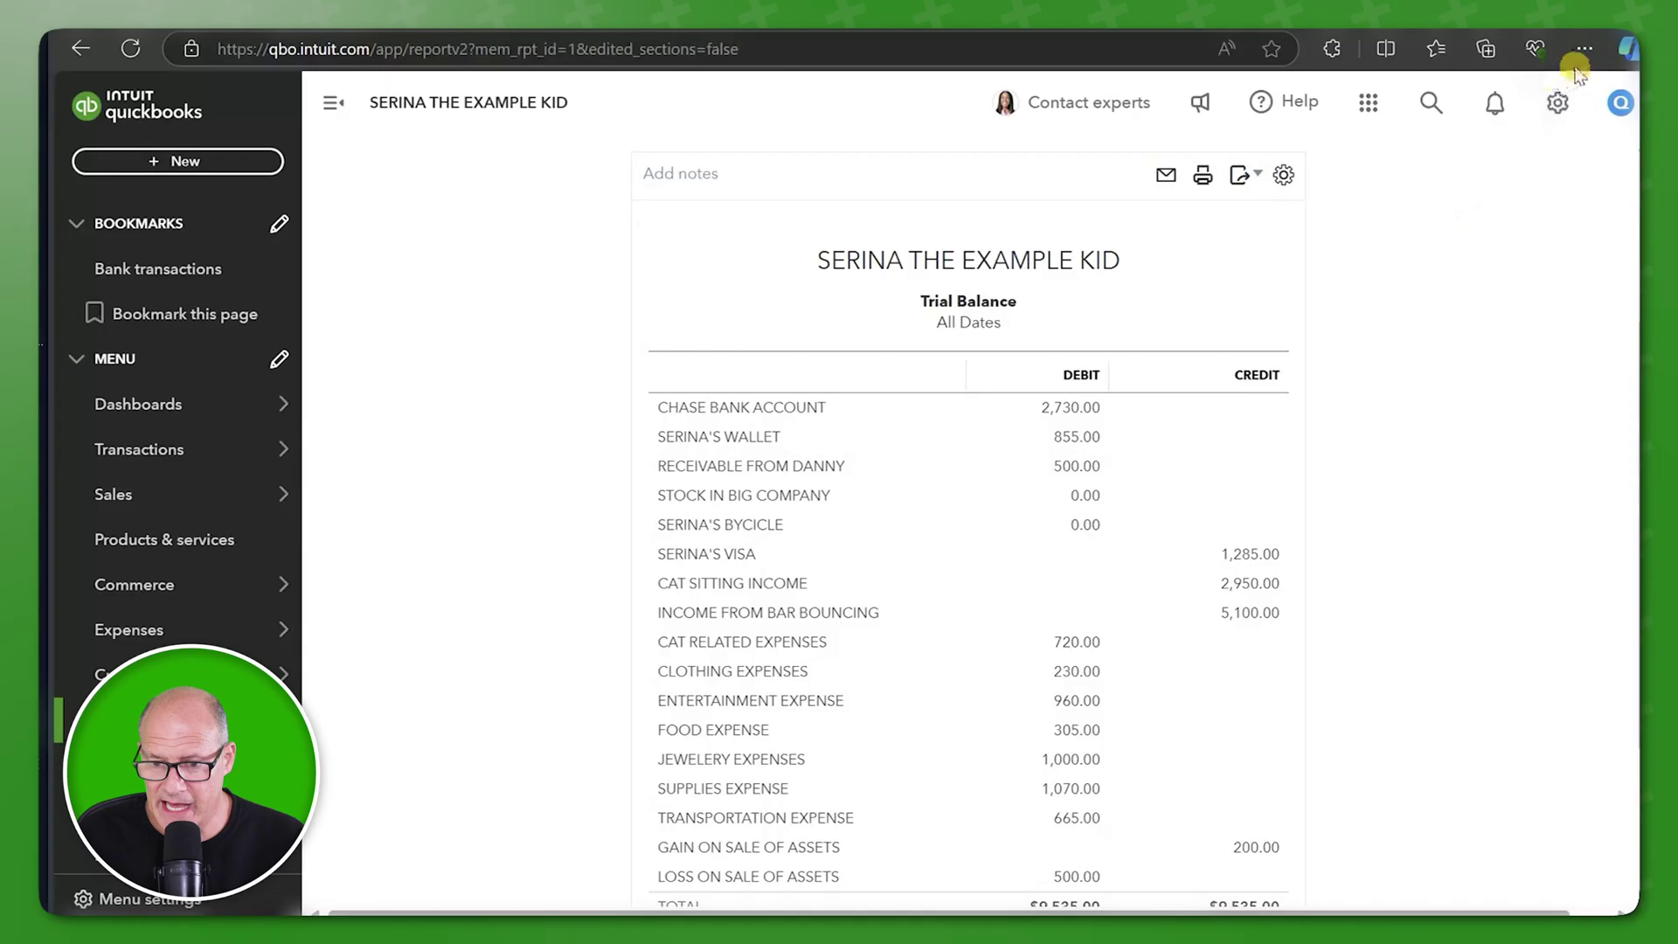
left_click(1583, 48)
left_click(1531, 201)
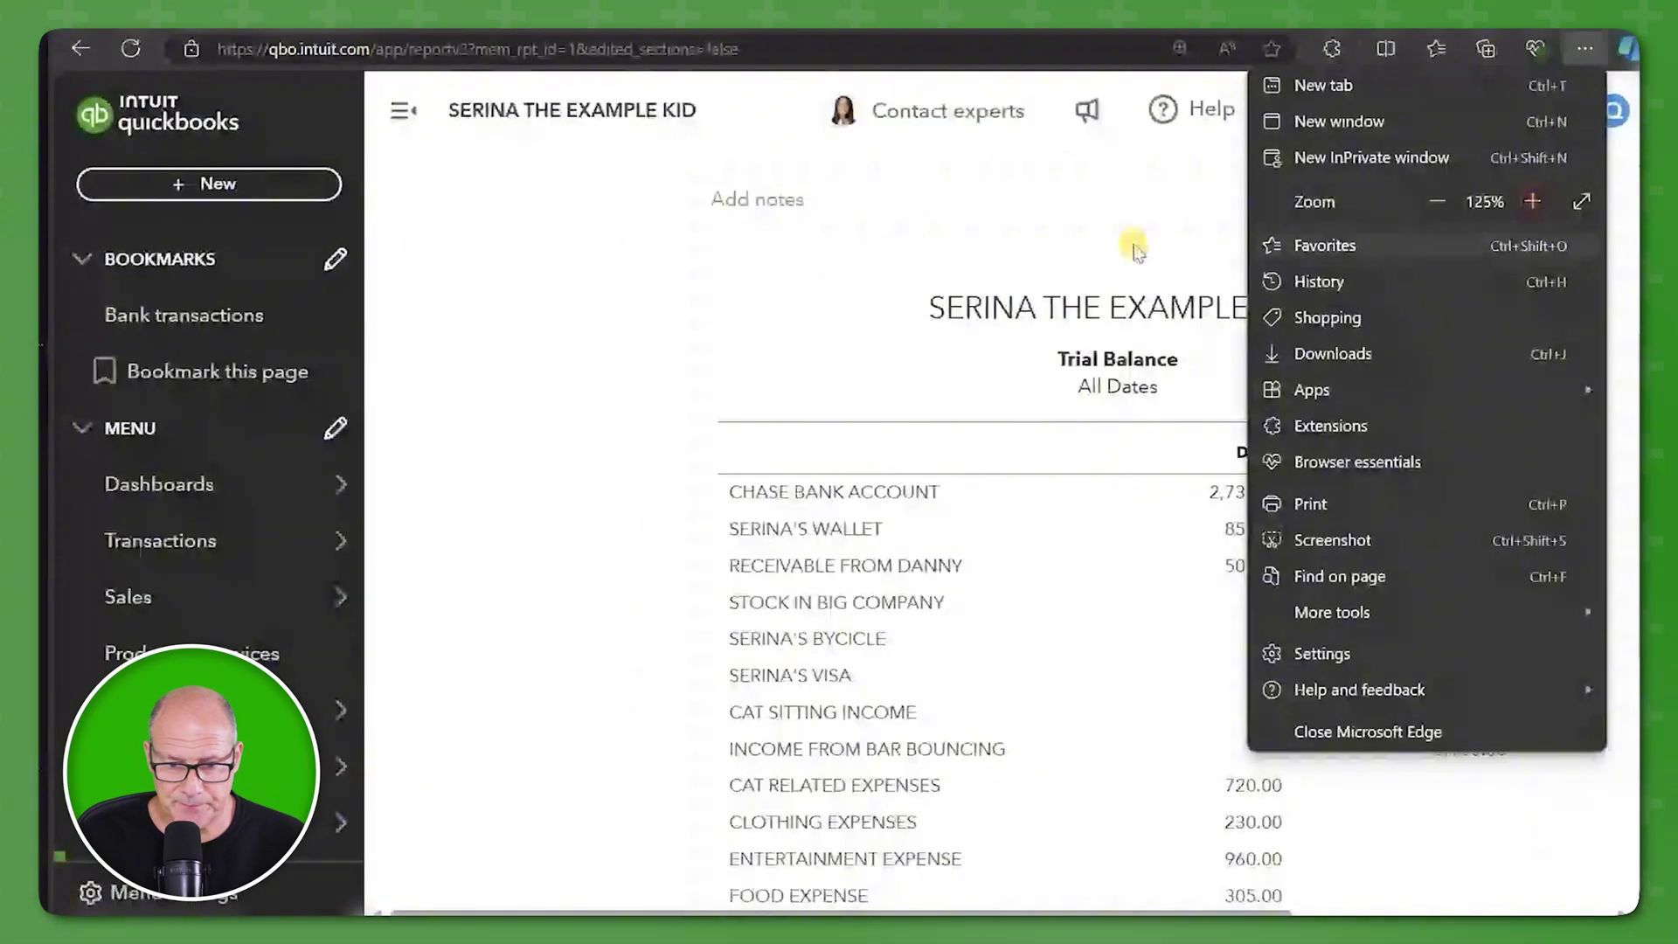
left_click(530, 265)
scroll(536, 316, "down", 2)
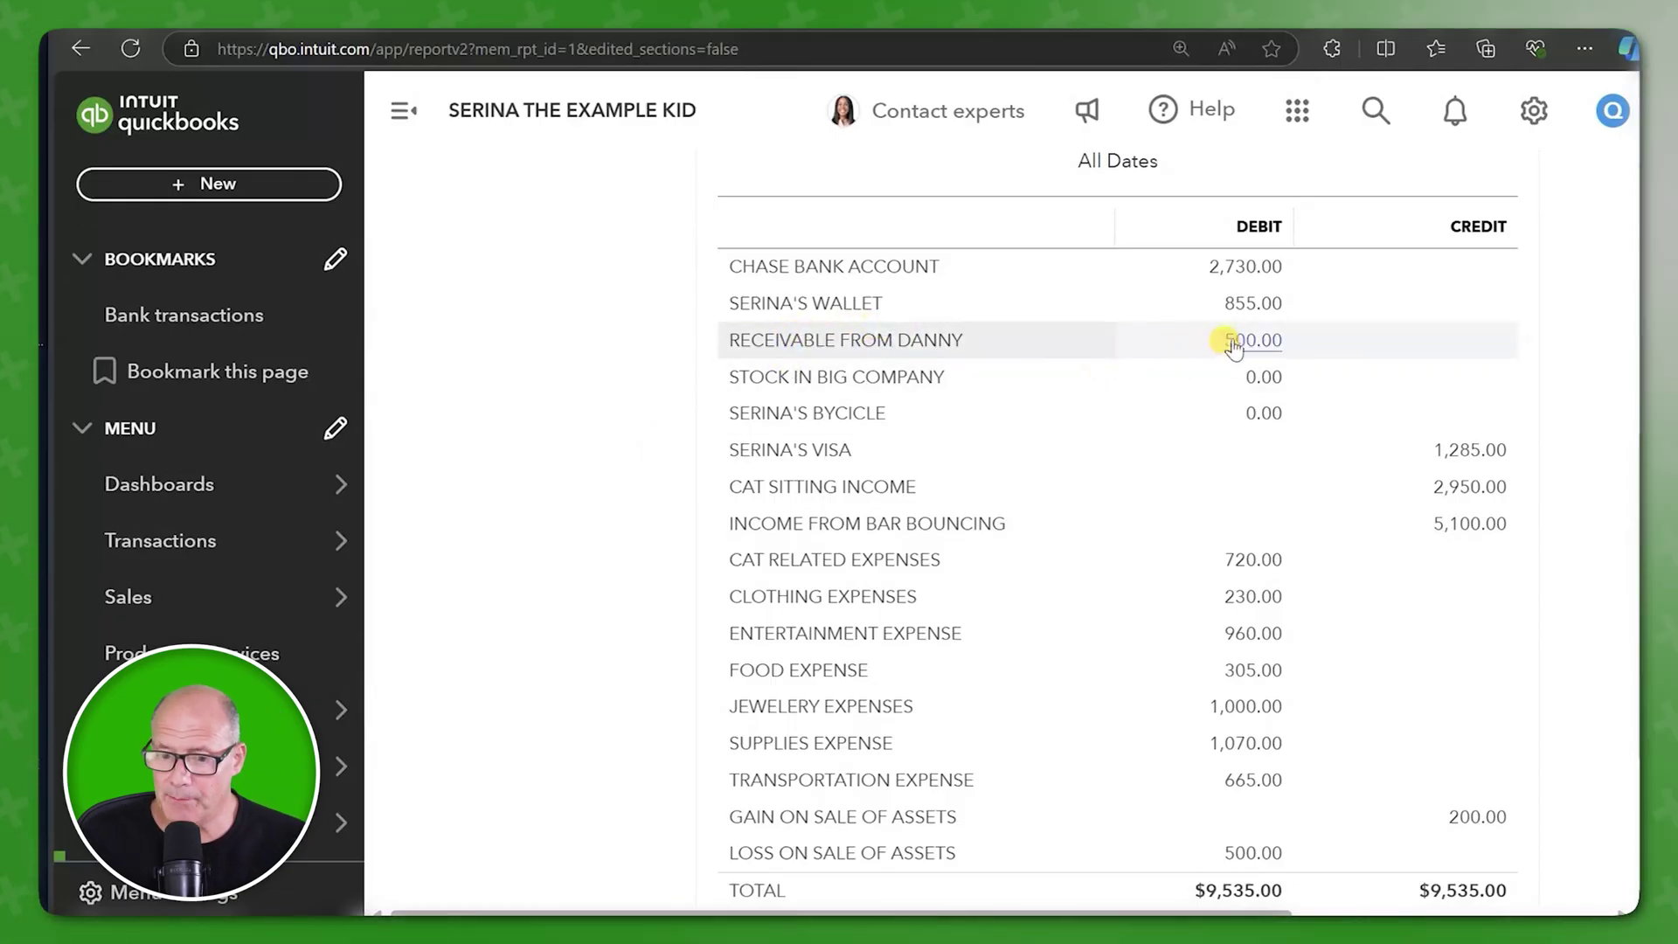
mouse_move(1184, 912)
left_mouse_down()
mouse_move(1203, 913)
mouse_move(1237, 853)
left_mouse_up()
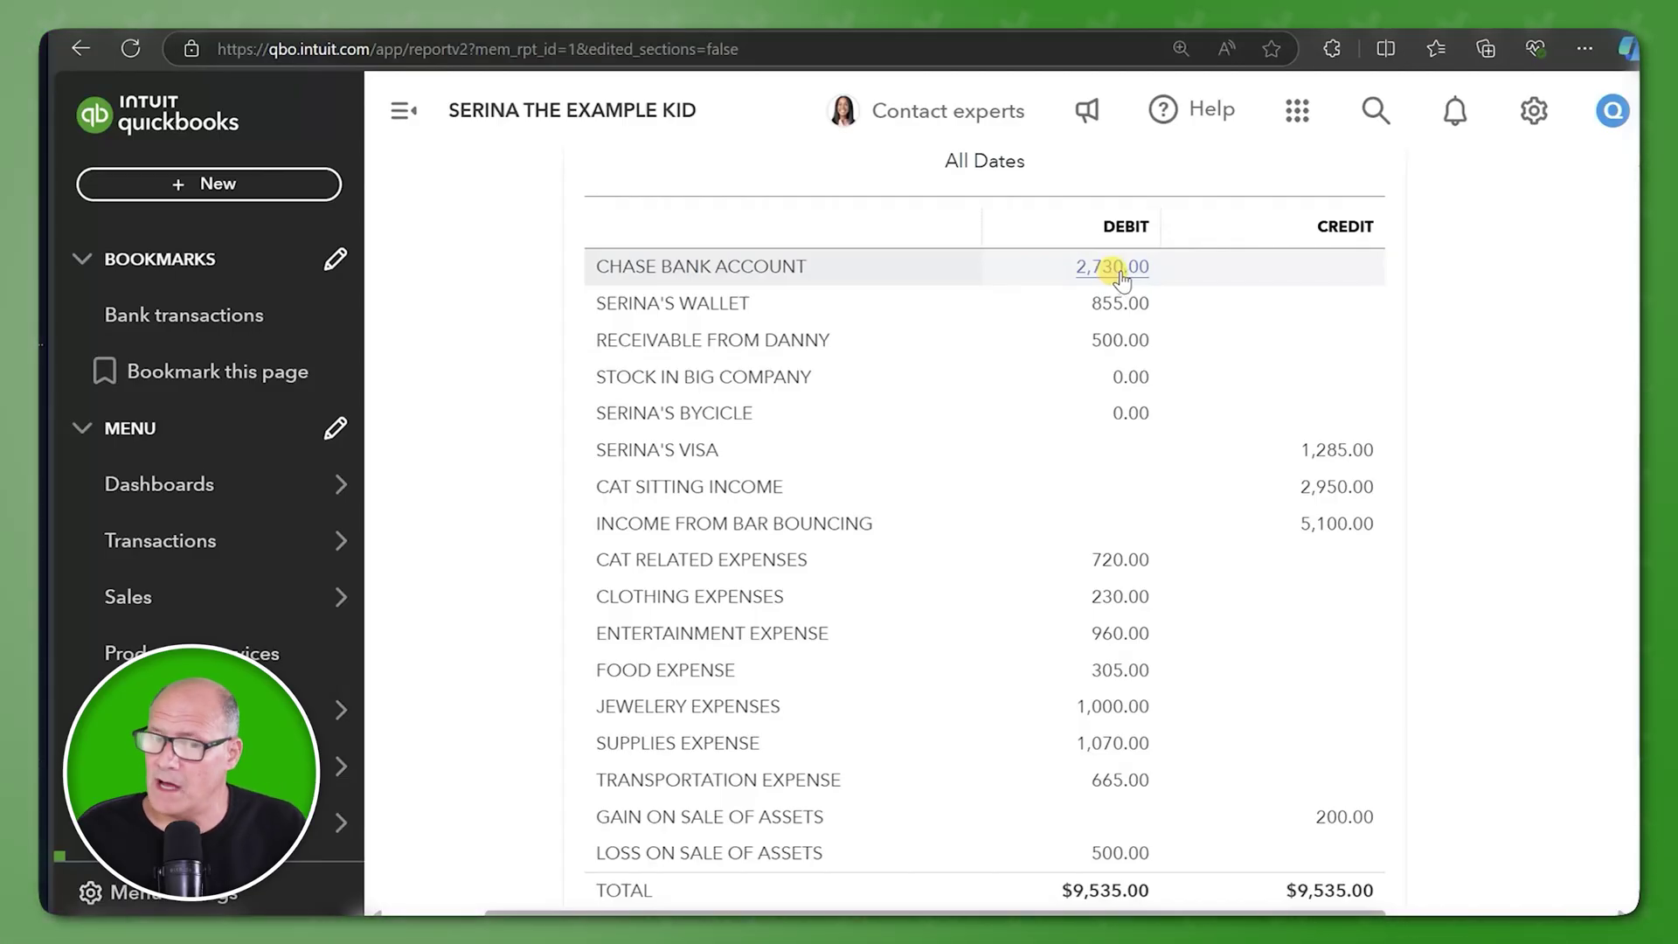
Drill into the 2,730.00 CHASE BANK ACCOUNT balance on the Trial Balance.
double_click(1117, 272)
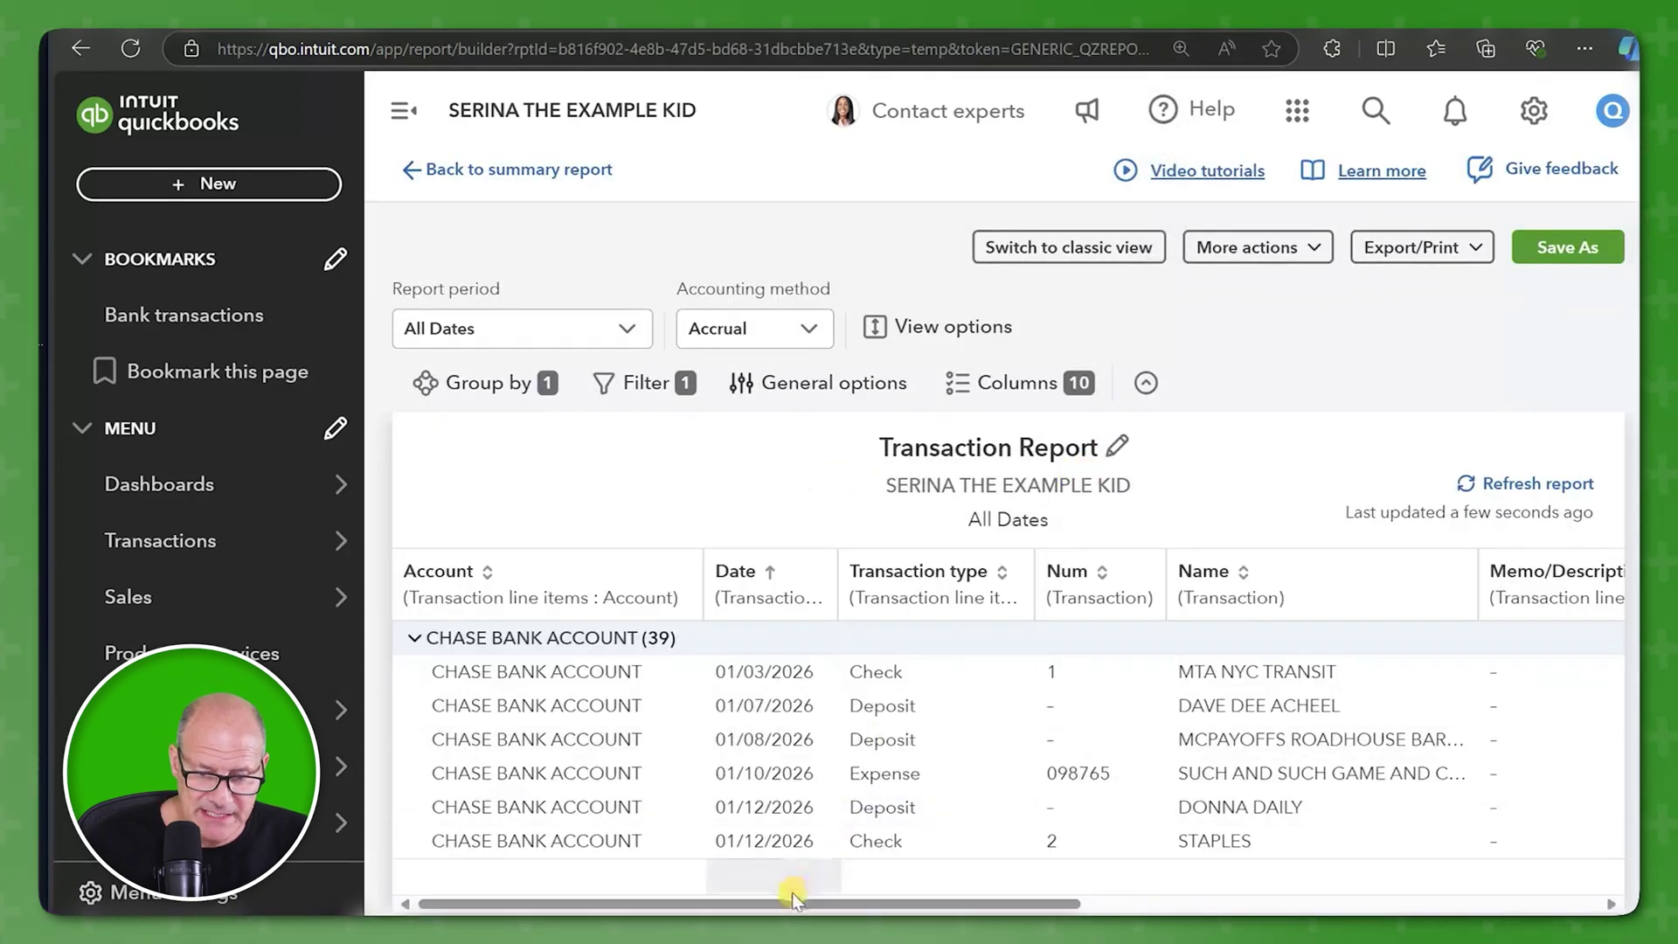
scroll(799, 852, "down", 3)
scroll(795, 776, "down", 3)
scroll(794, 776, "down", 2)
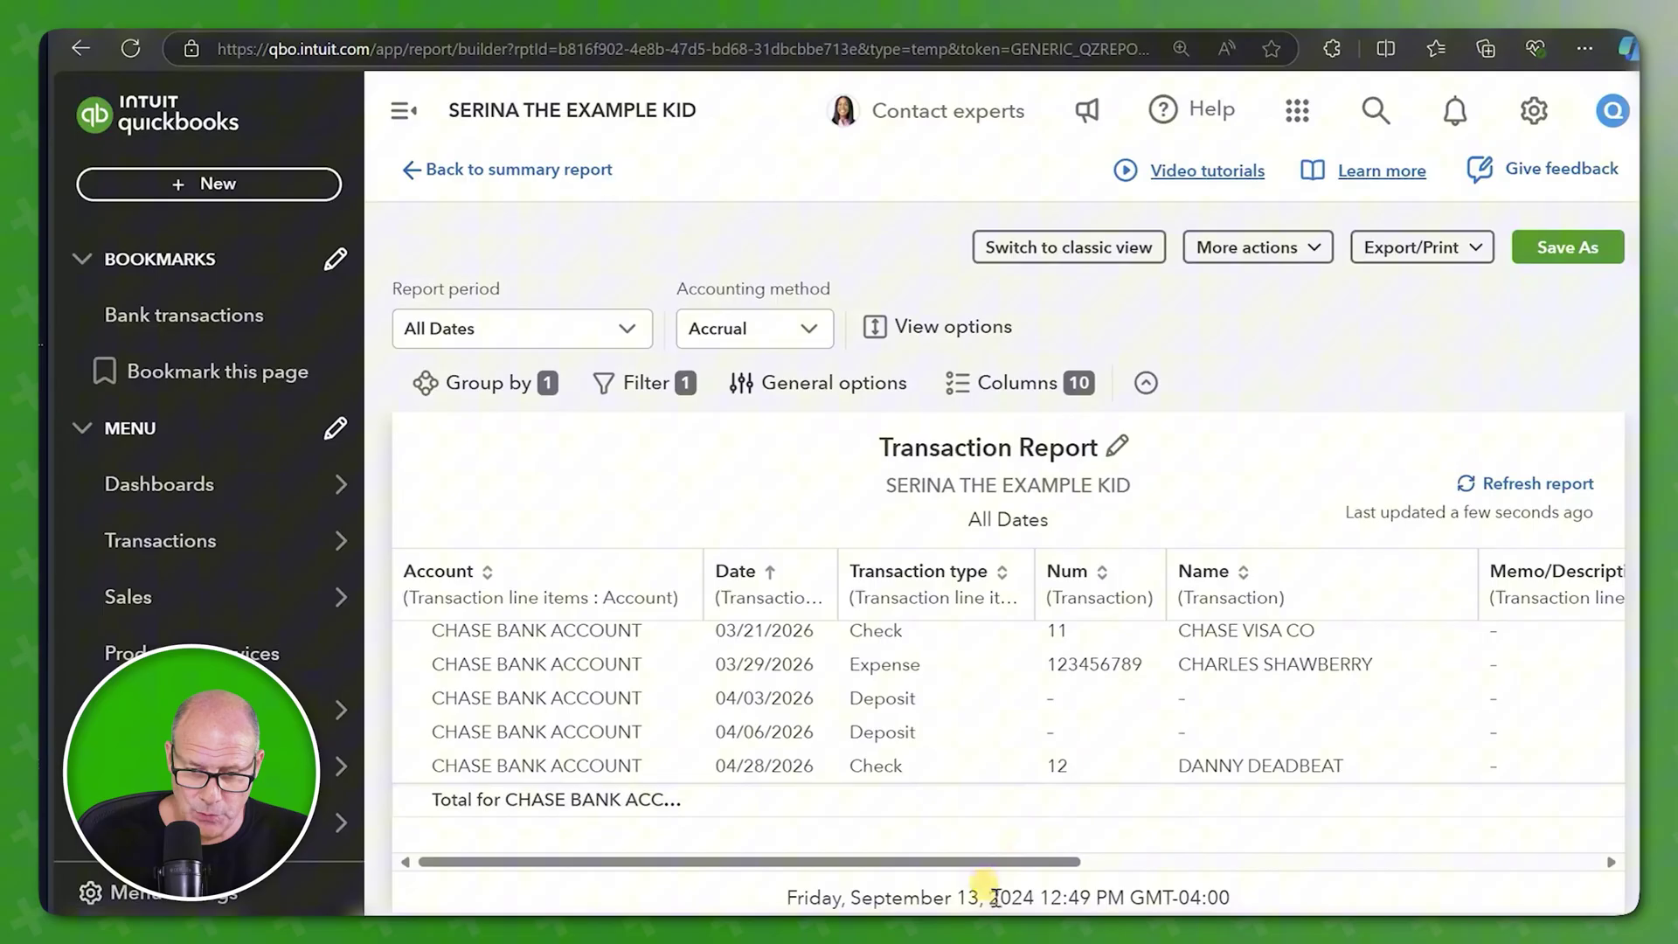
left_click_drag(996, 864, 1572, 863)
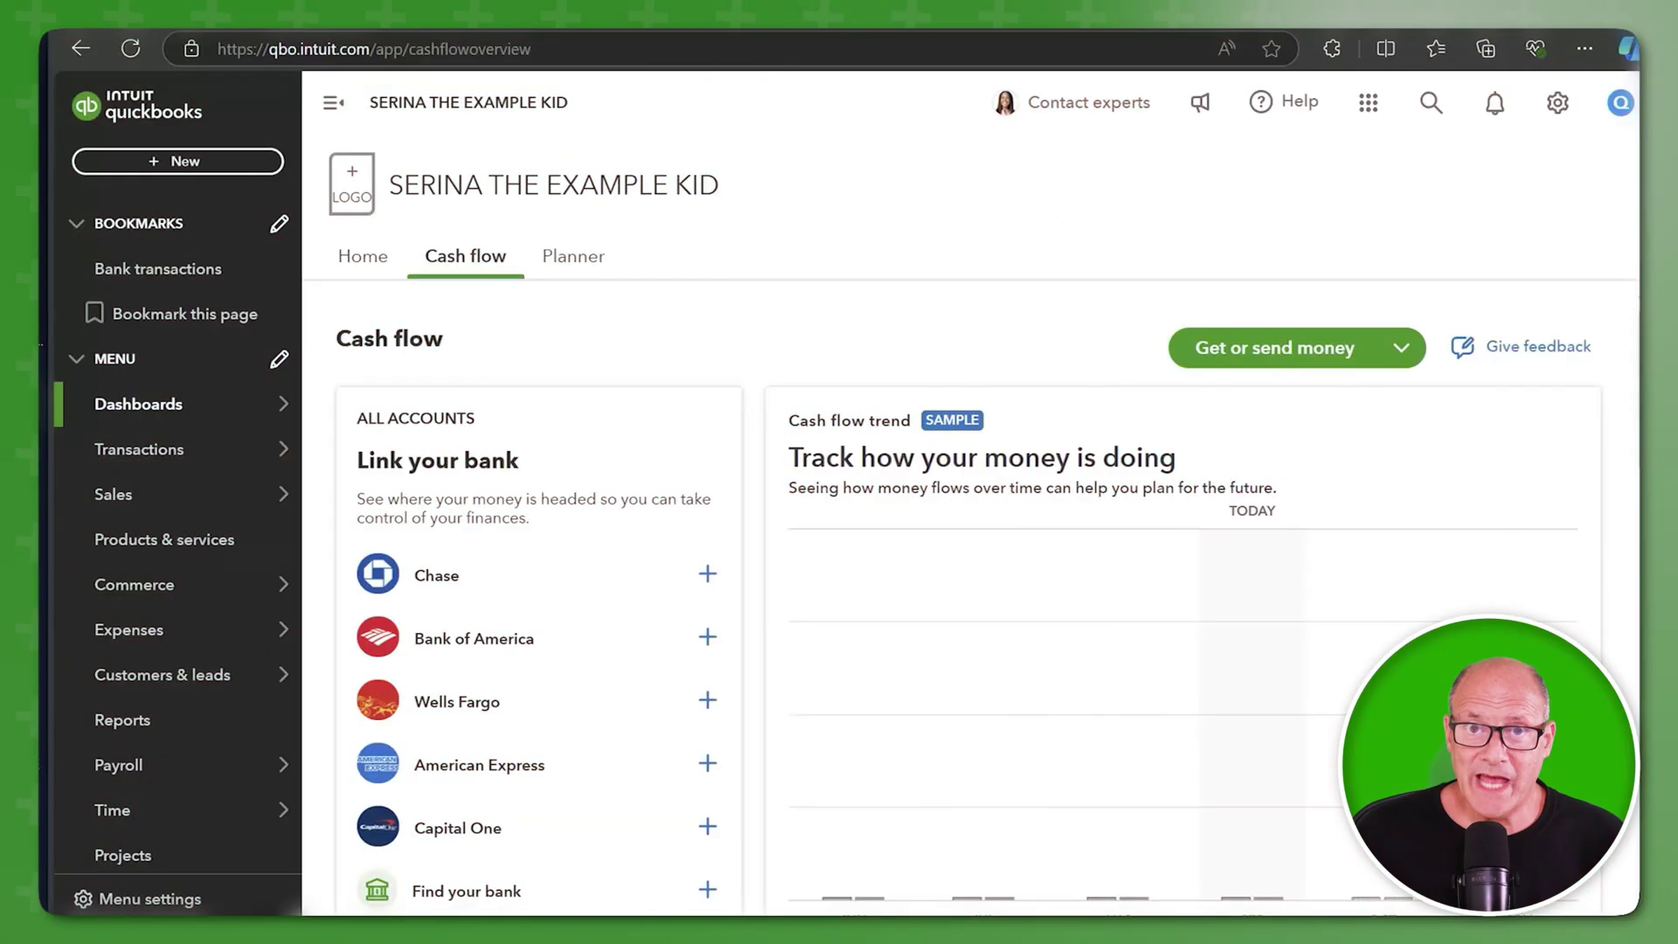
mouse_move(139, 448)
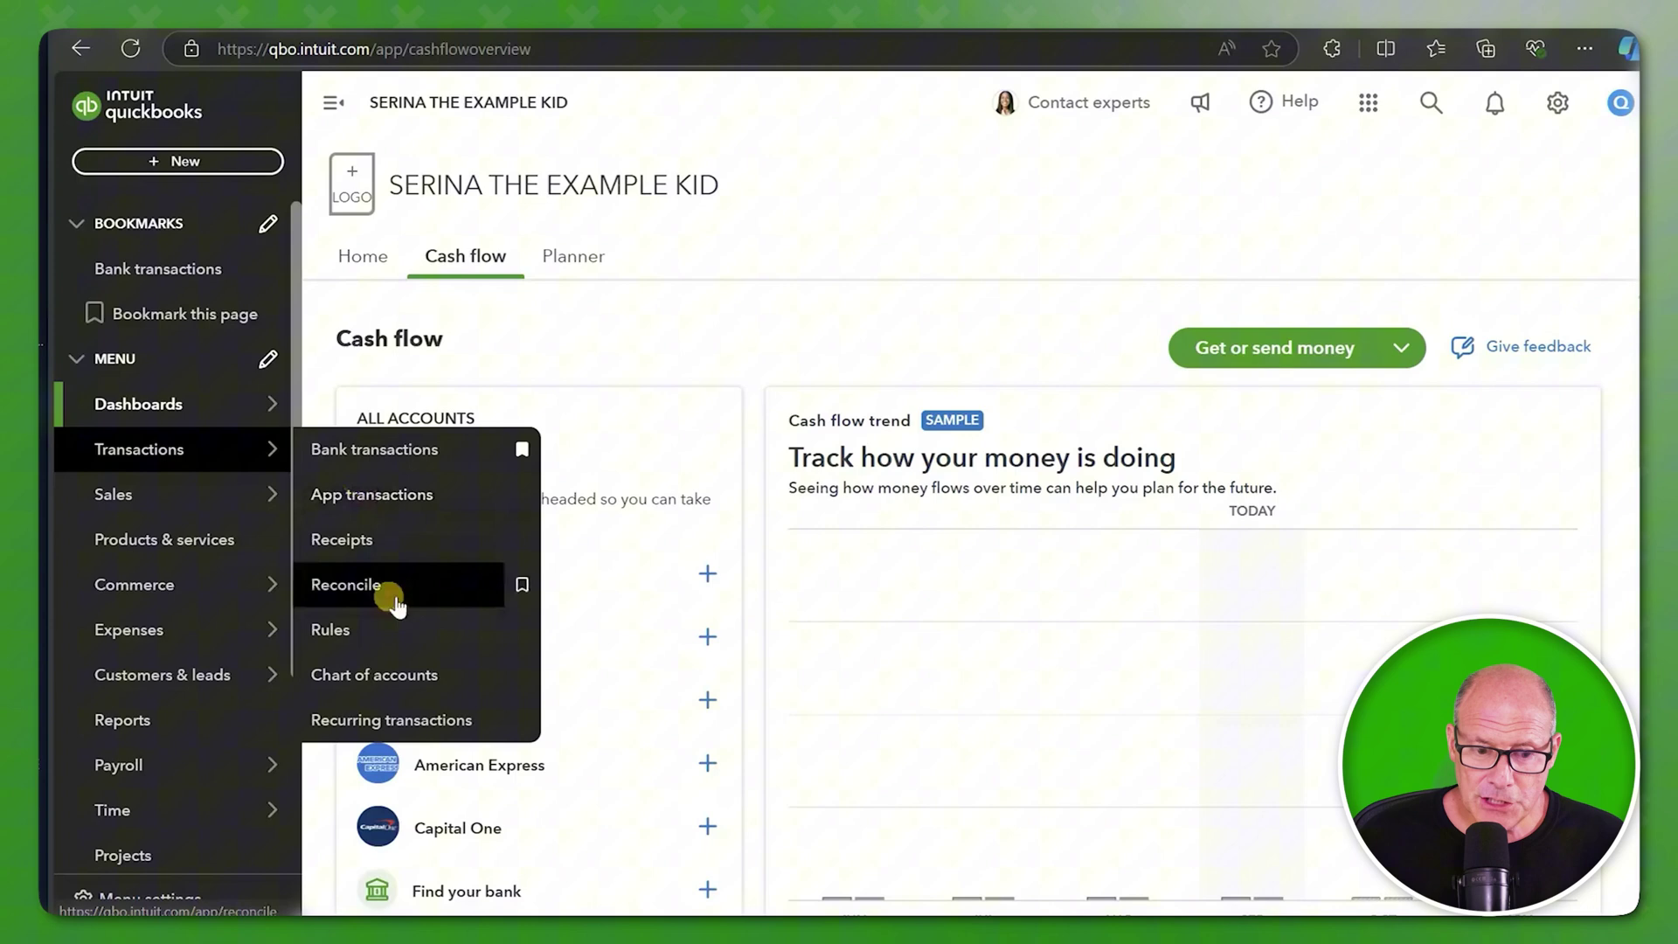
Open the SERINA'S WALLET register from the Chart of accounts.
left_click(389, 674)
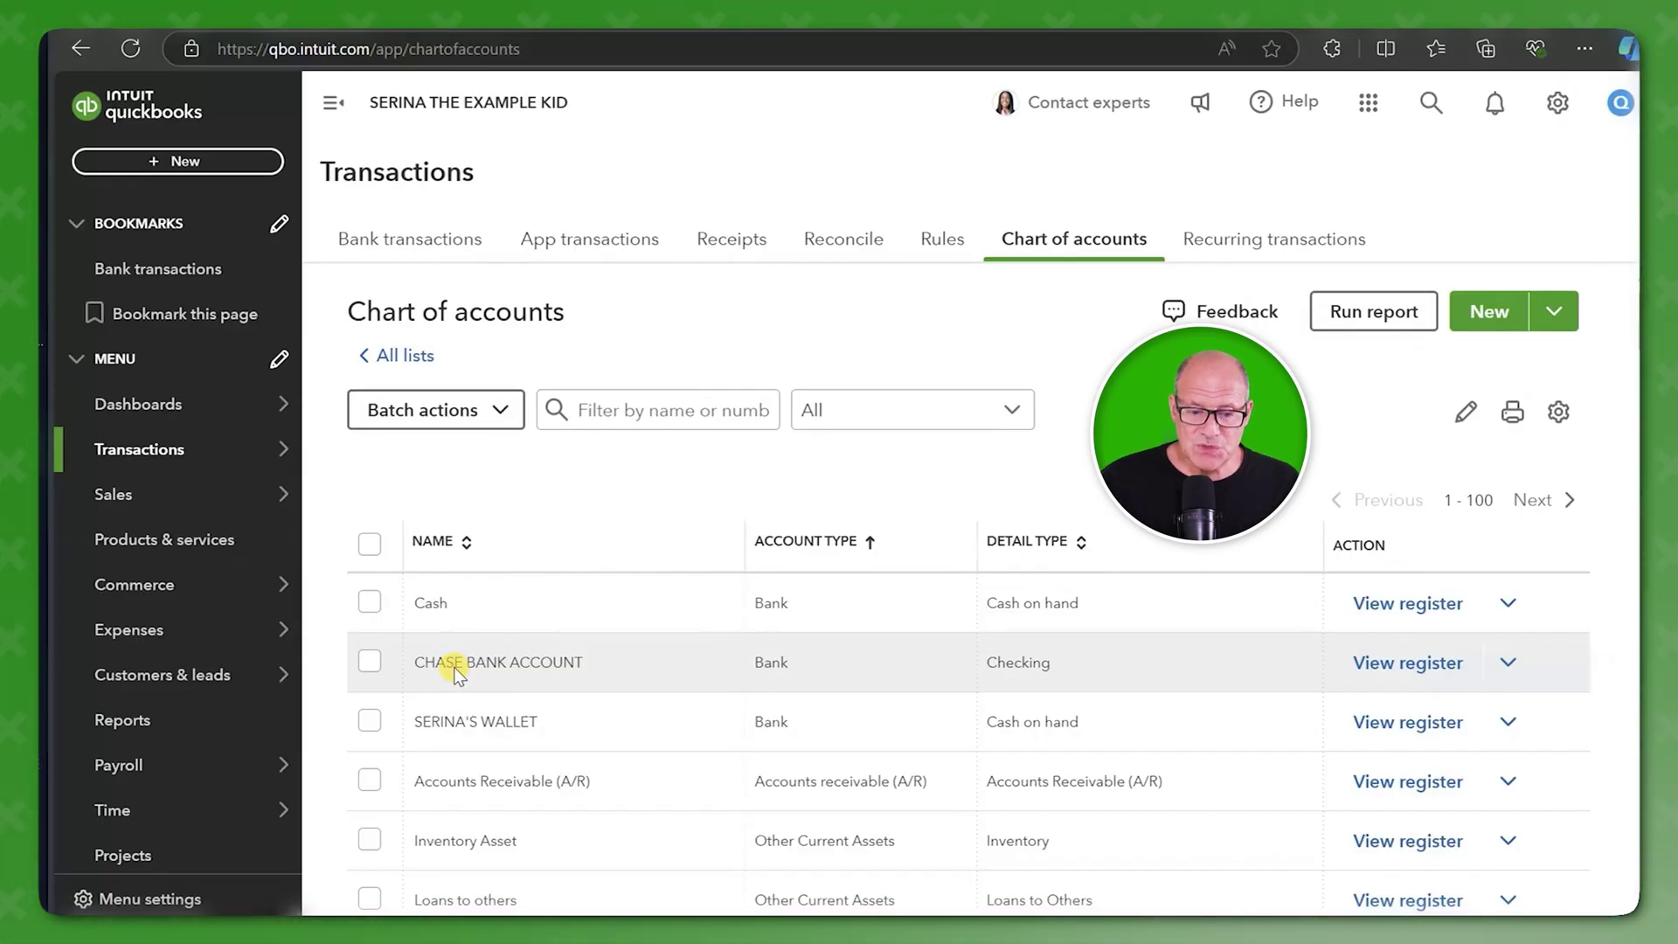
left_click(1417, 734)
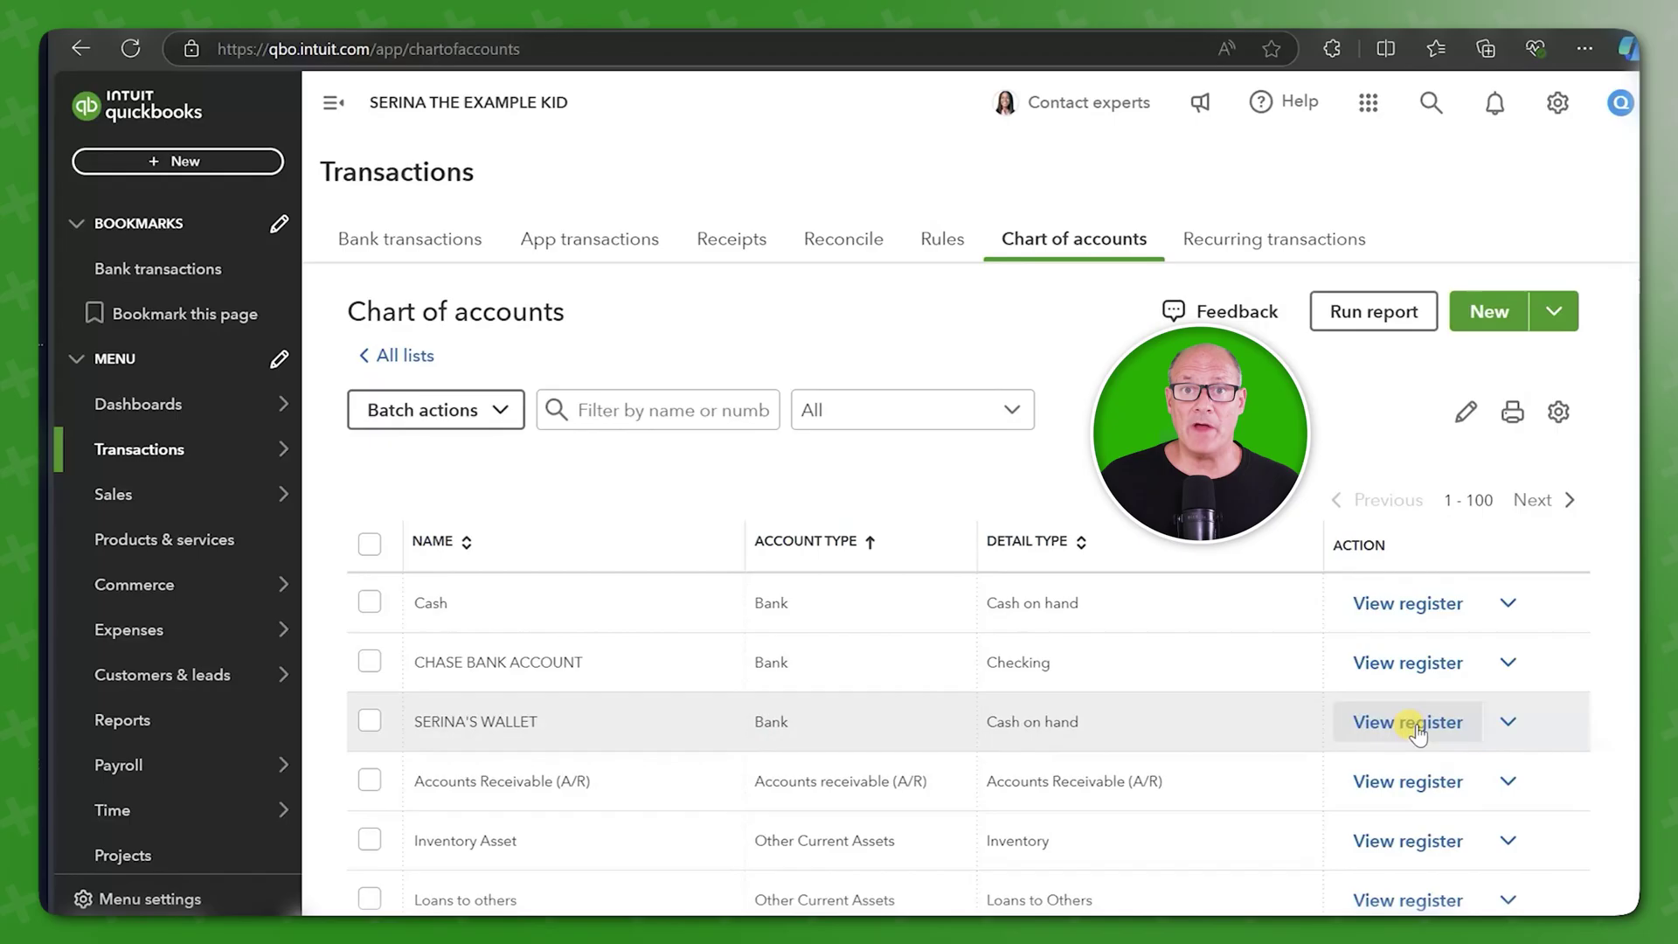
left_click(1417, 734)
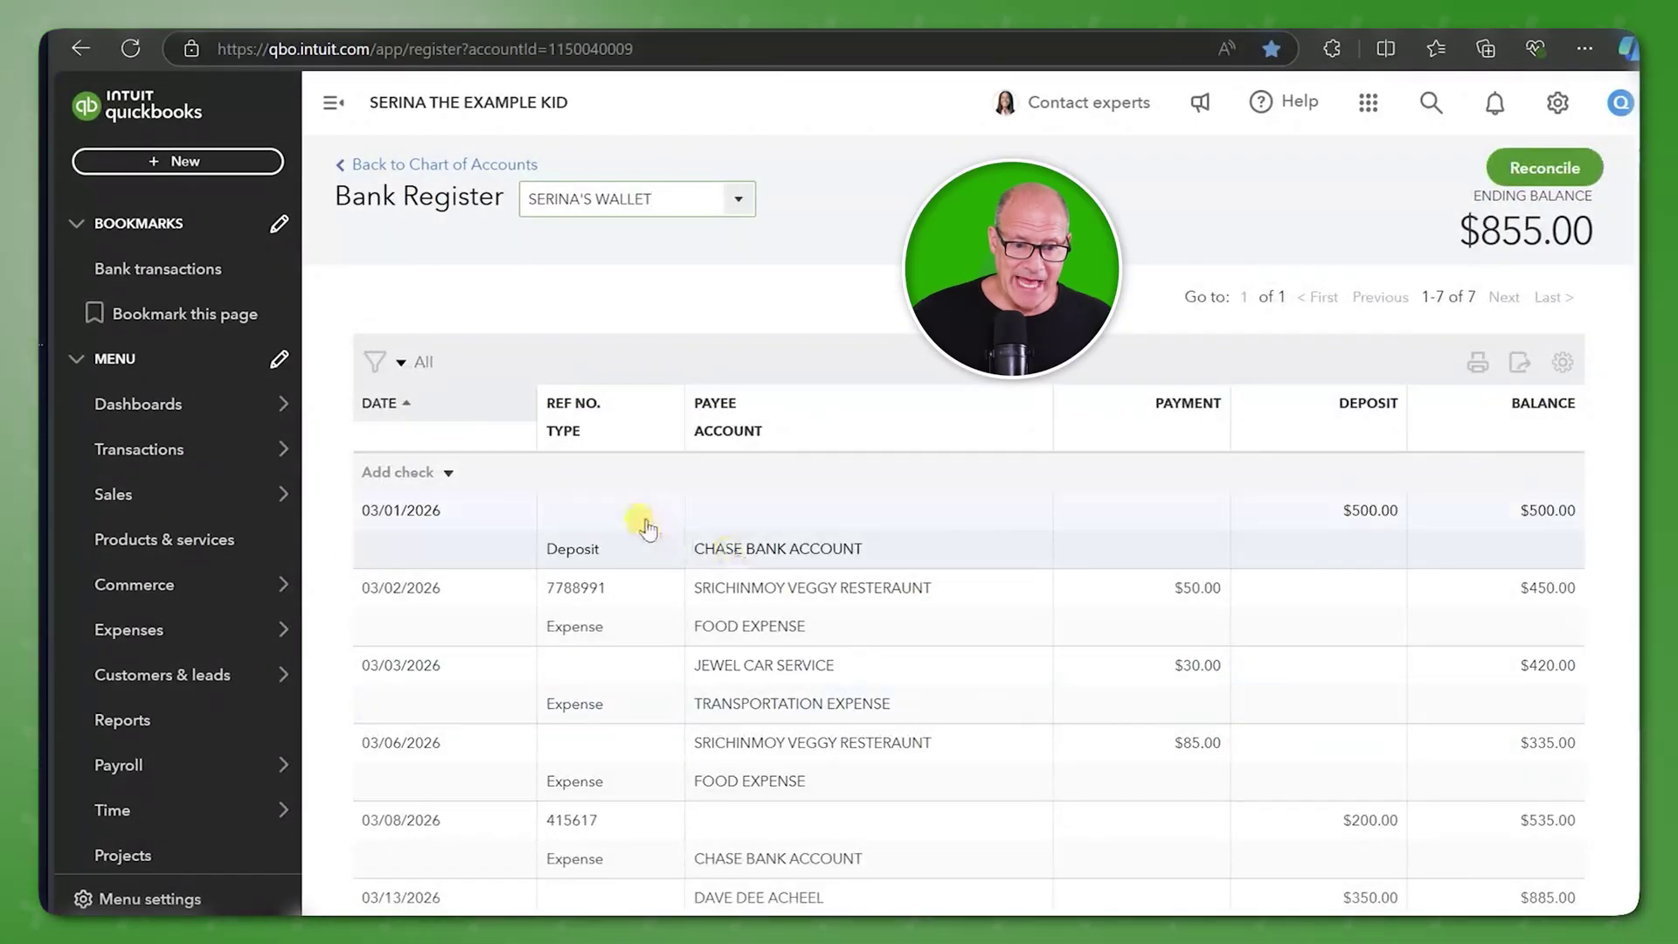
Start a deposit in the register dated April 28, correcting the year to 2026.
left_click(449, 475)
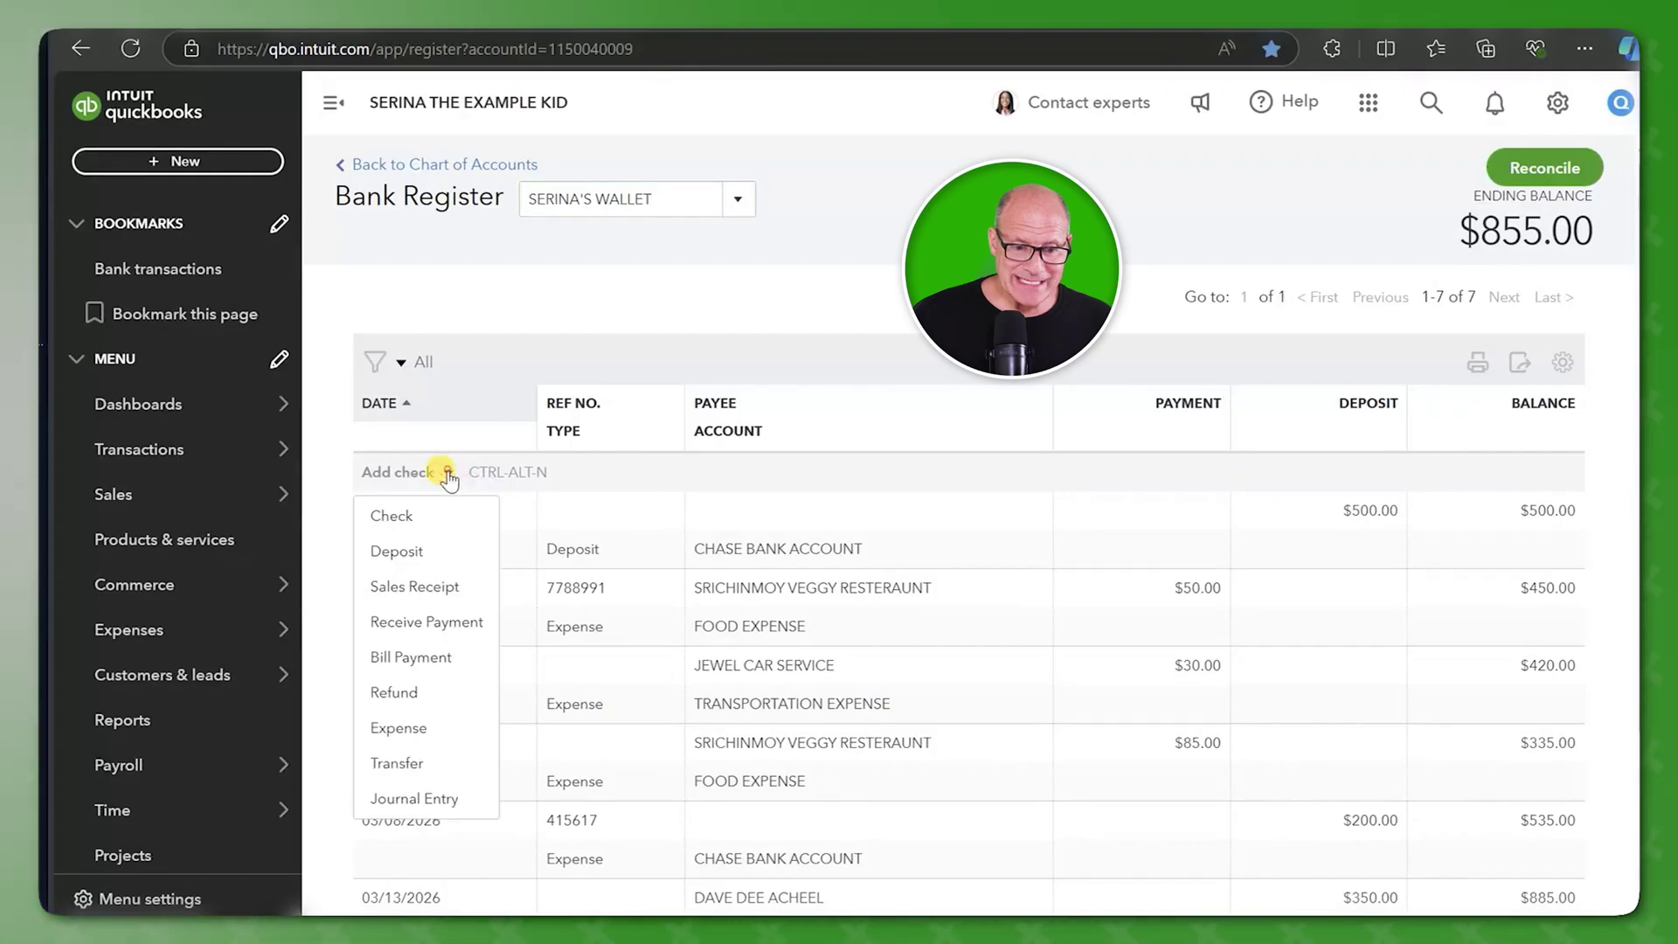
left_click(436, 547)
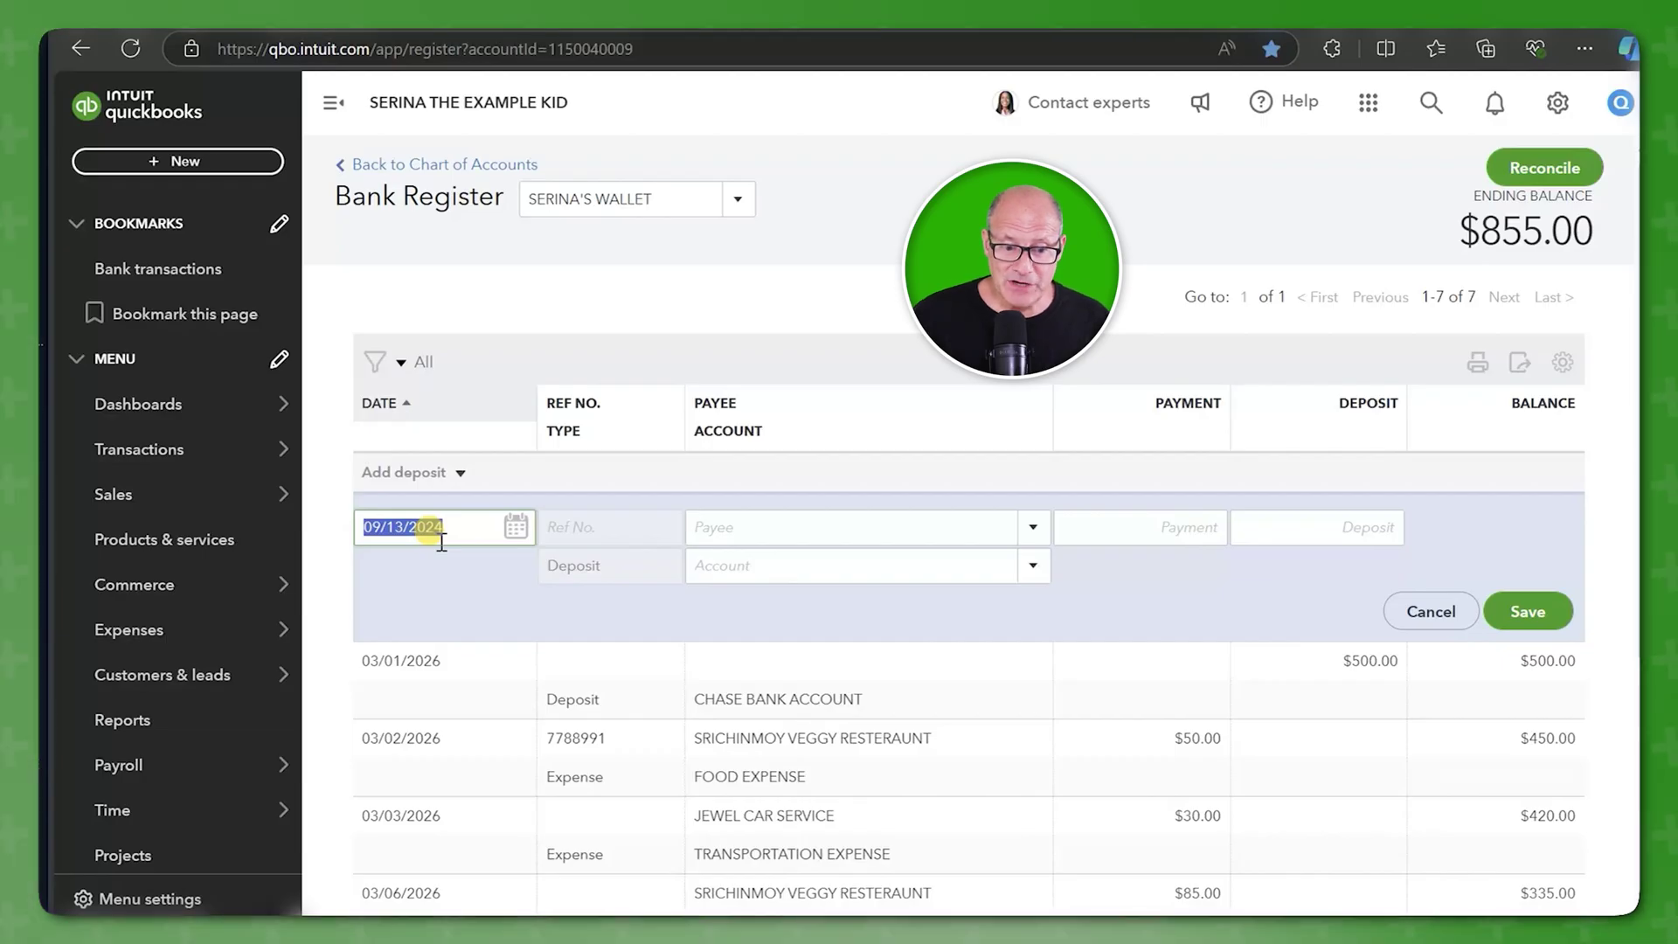
left_click(515, 527)
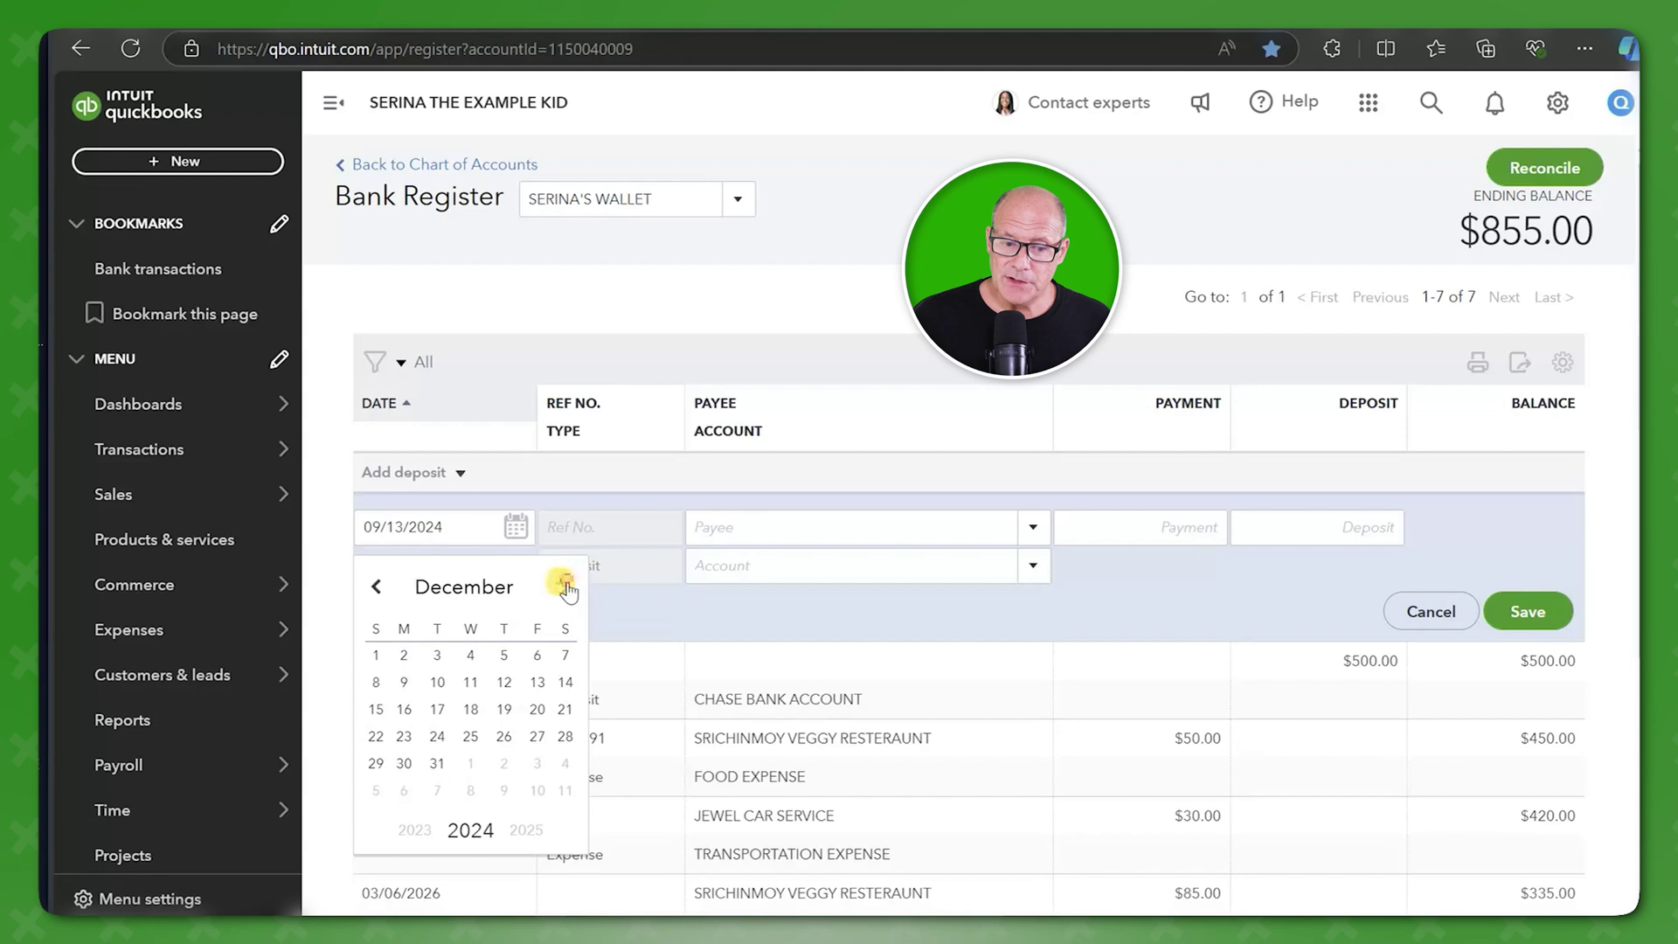
left_click(564, 586)
left_click(565, 586)
left_click(564, 586)
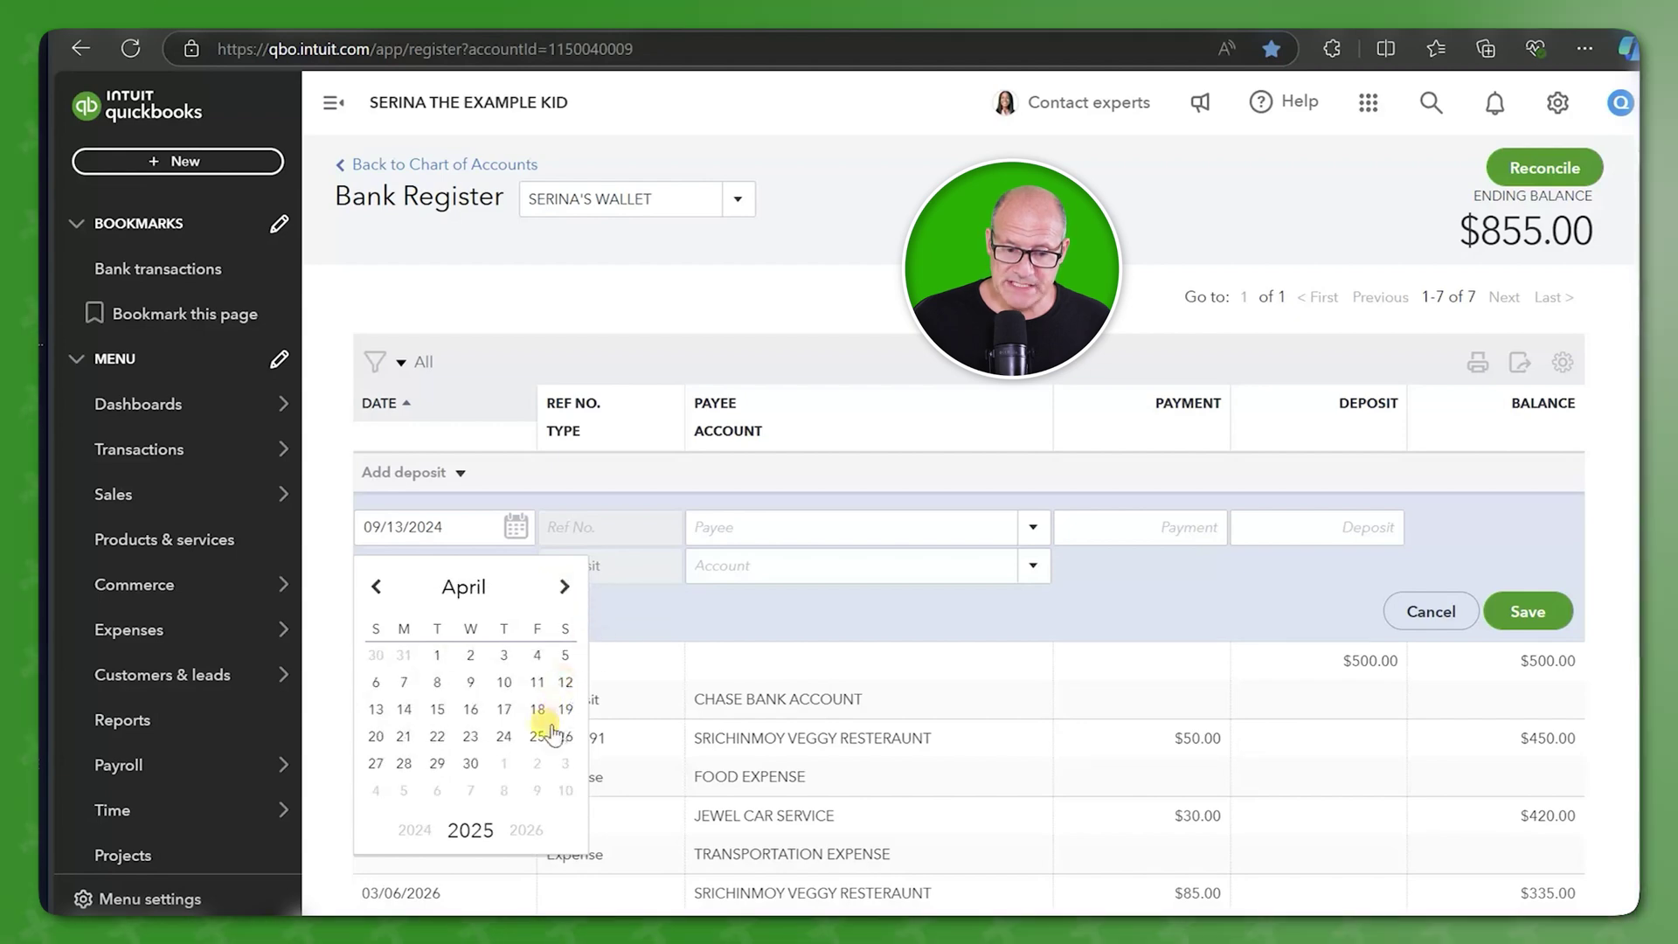
left_click(404, 764)
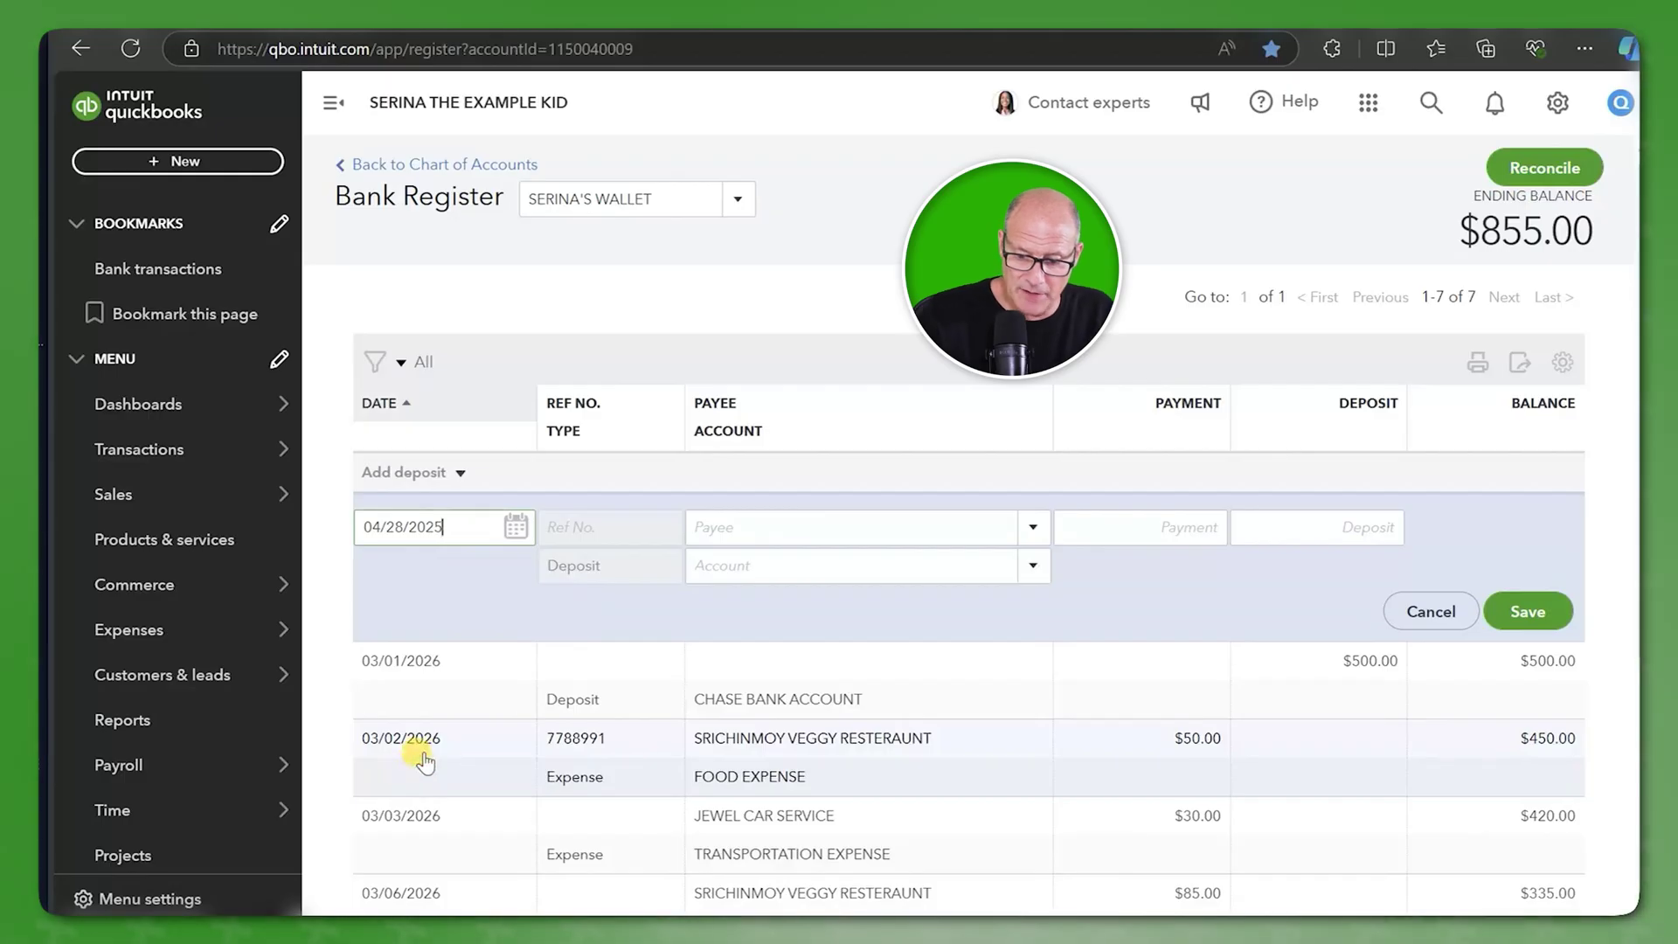
key("BackSpace")
type("6")
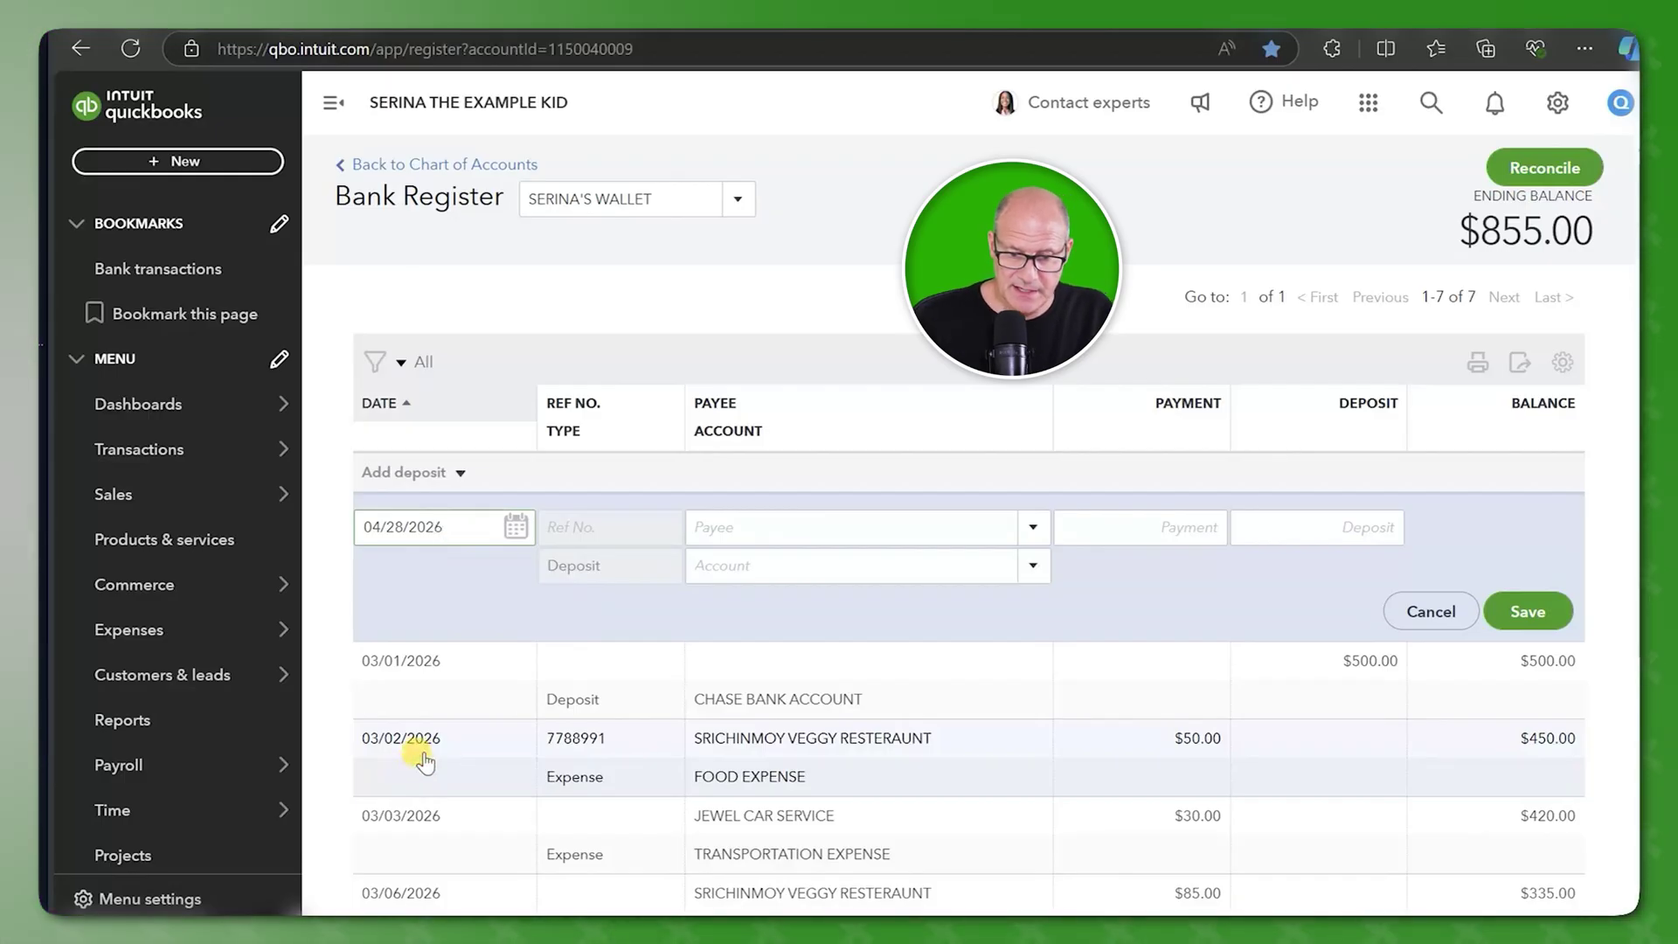
Save a $100.00 wallet register deposit from DANNY DEADBEAT to RECEIVABLE FROM DANNY.
left_click(1031, 527)
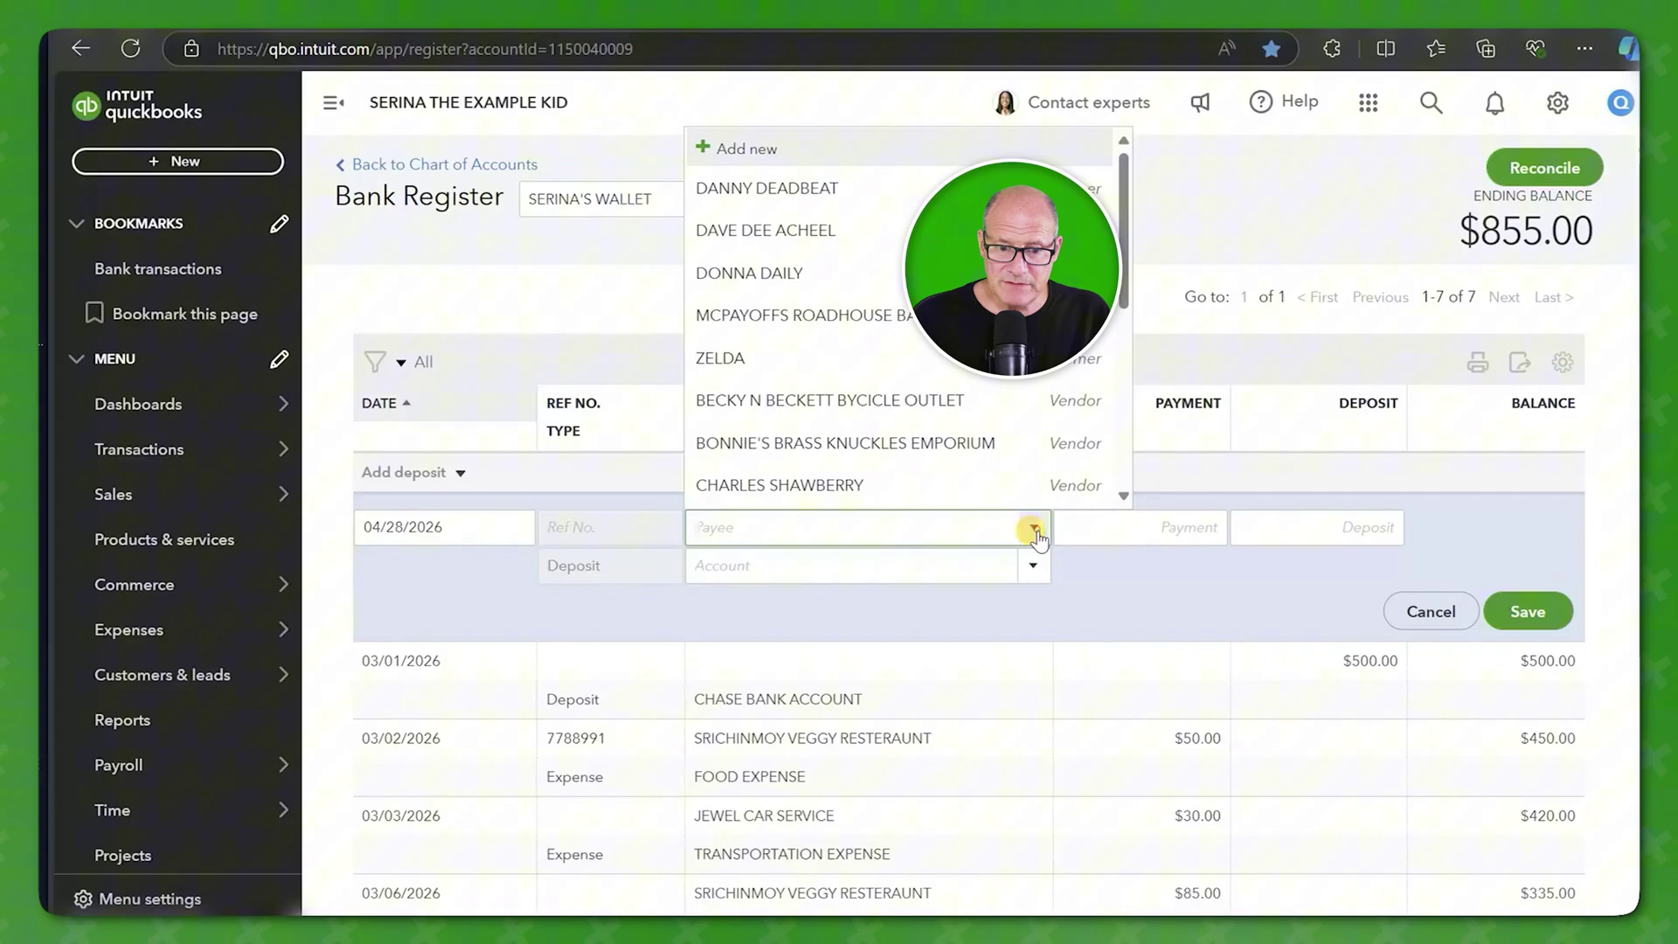
left_click(925, 188)
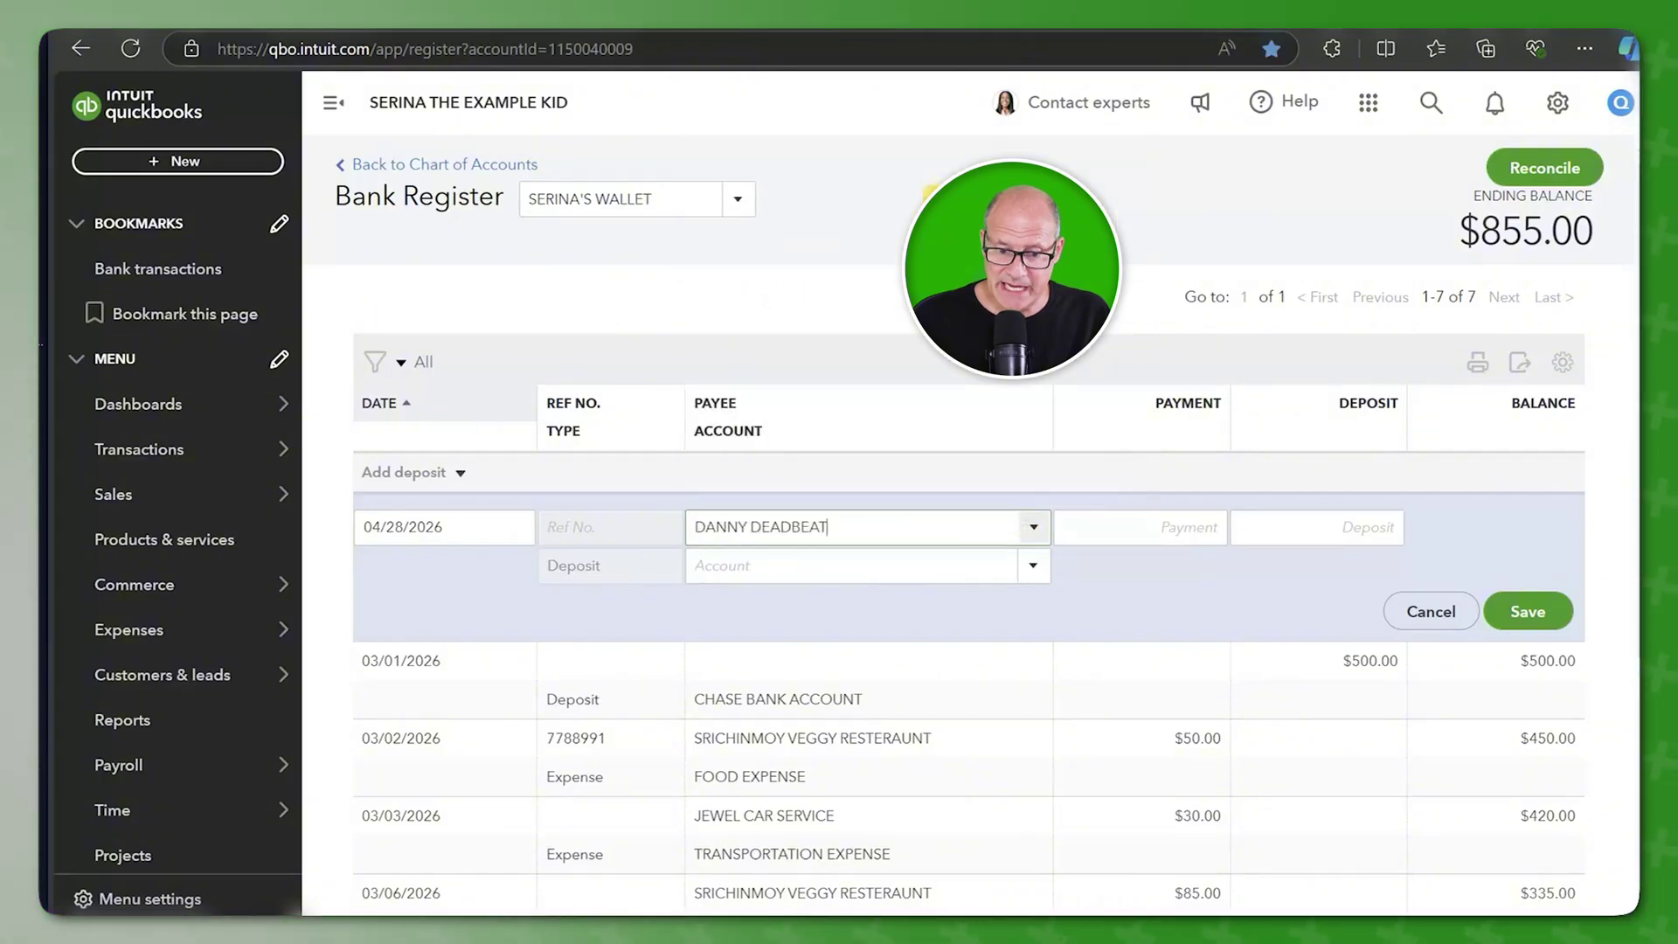
left_click(1032, 566)
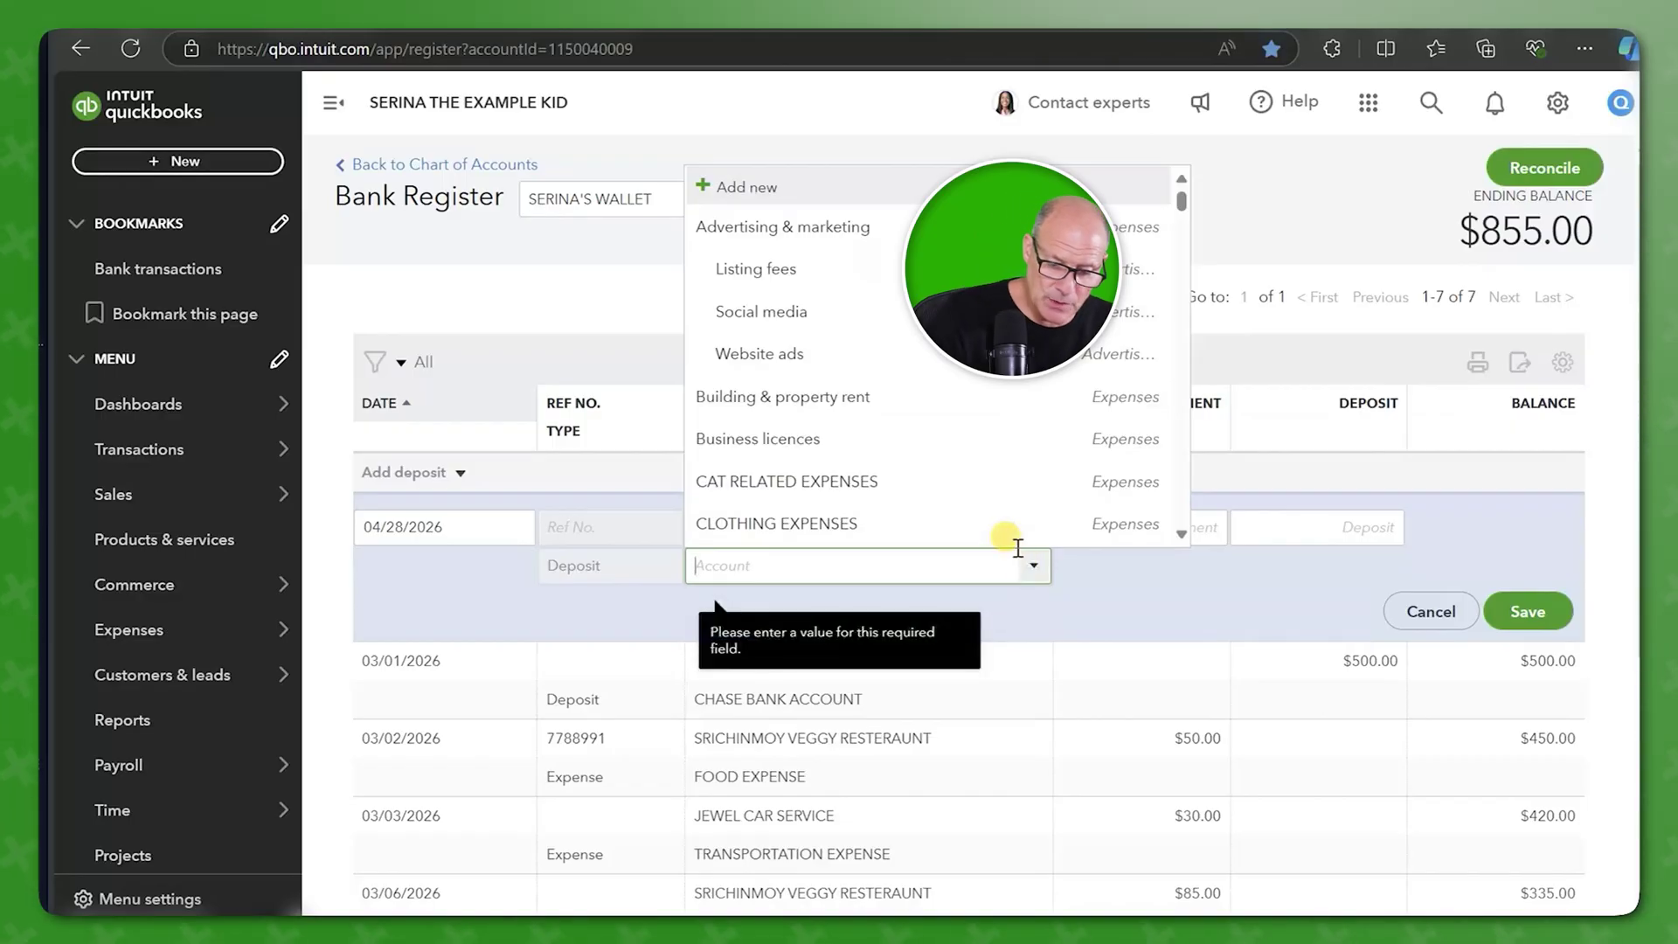
type("ReC")
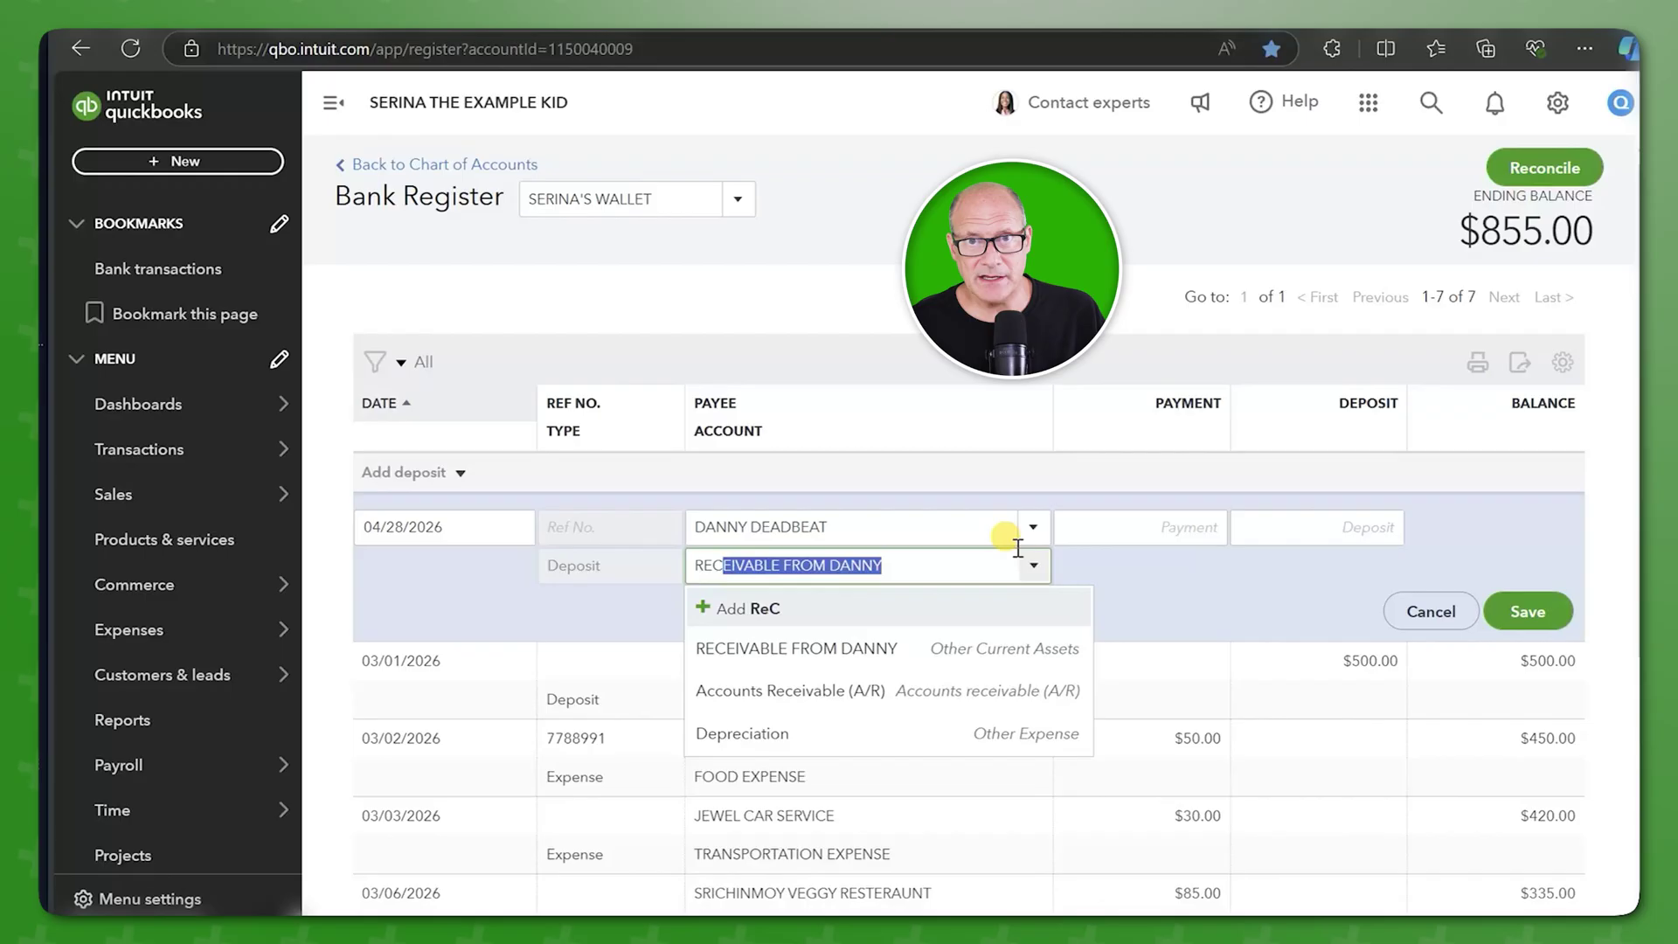
left_click(886, 651)
left_click(1302, 535)
type("100")
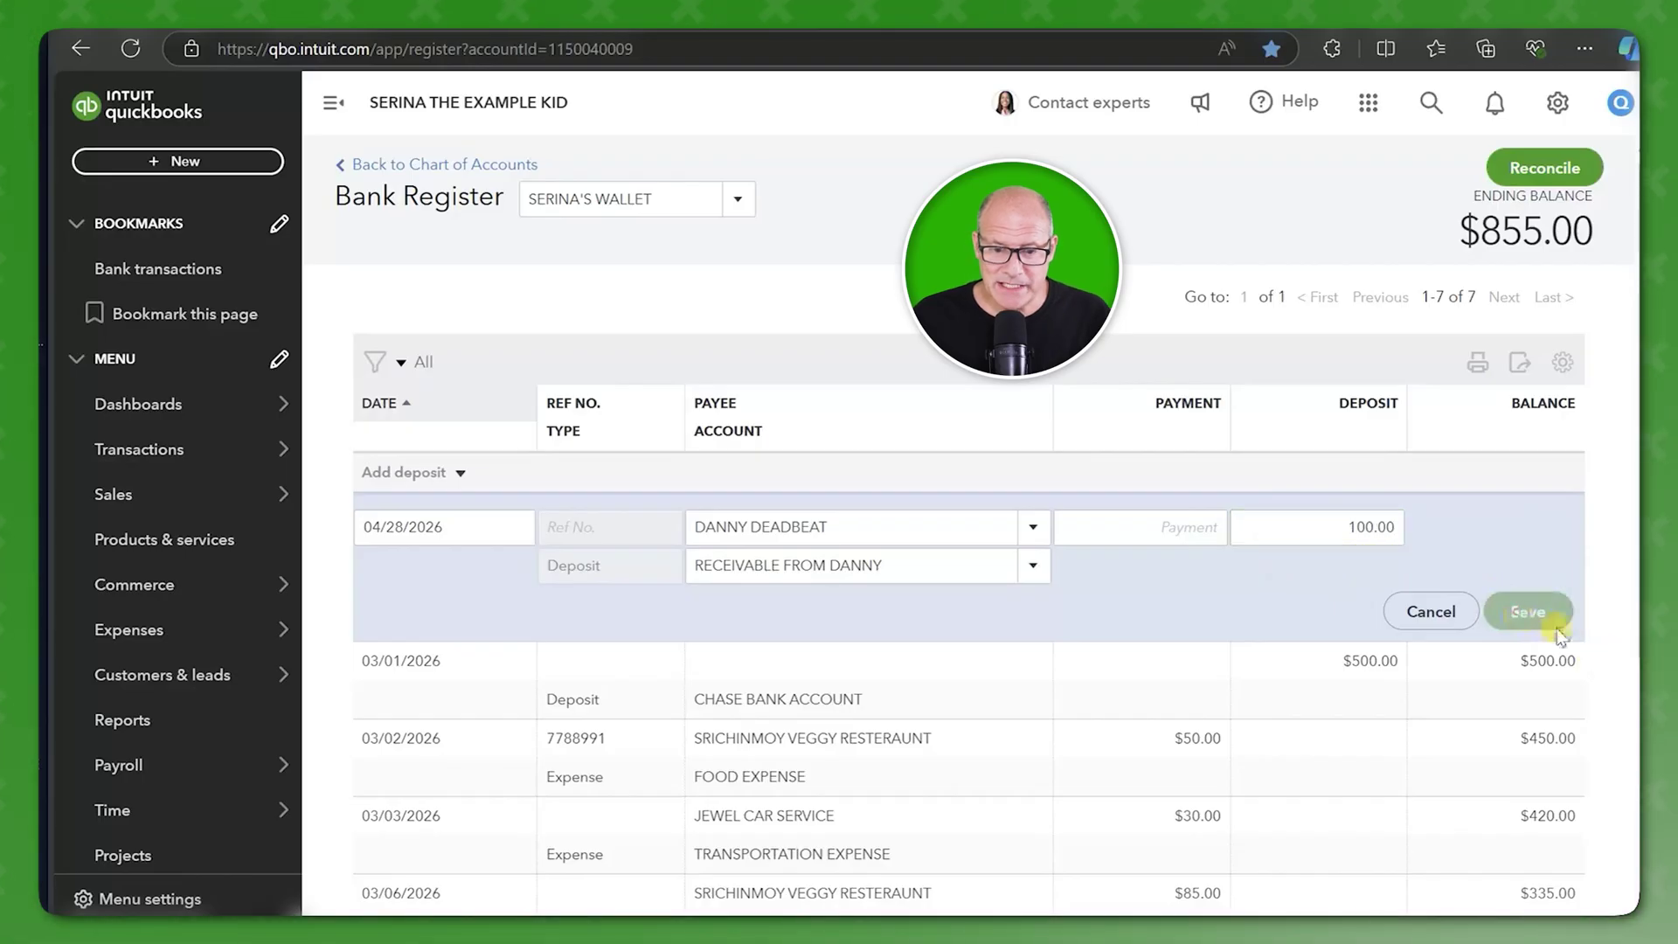
left_click(1527, 611)
mouse_move(121, 764)
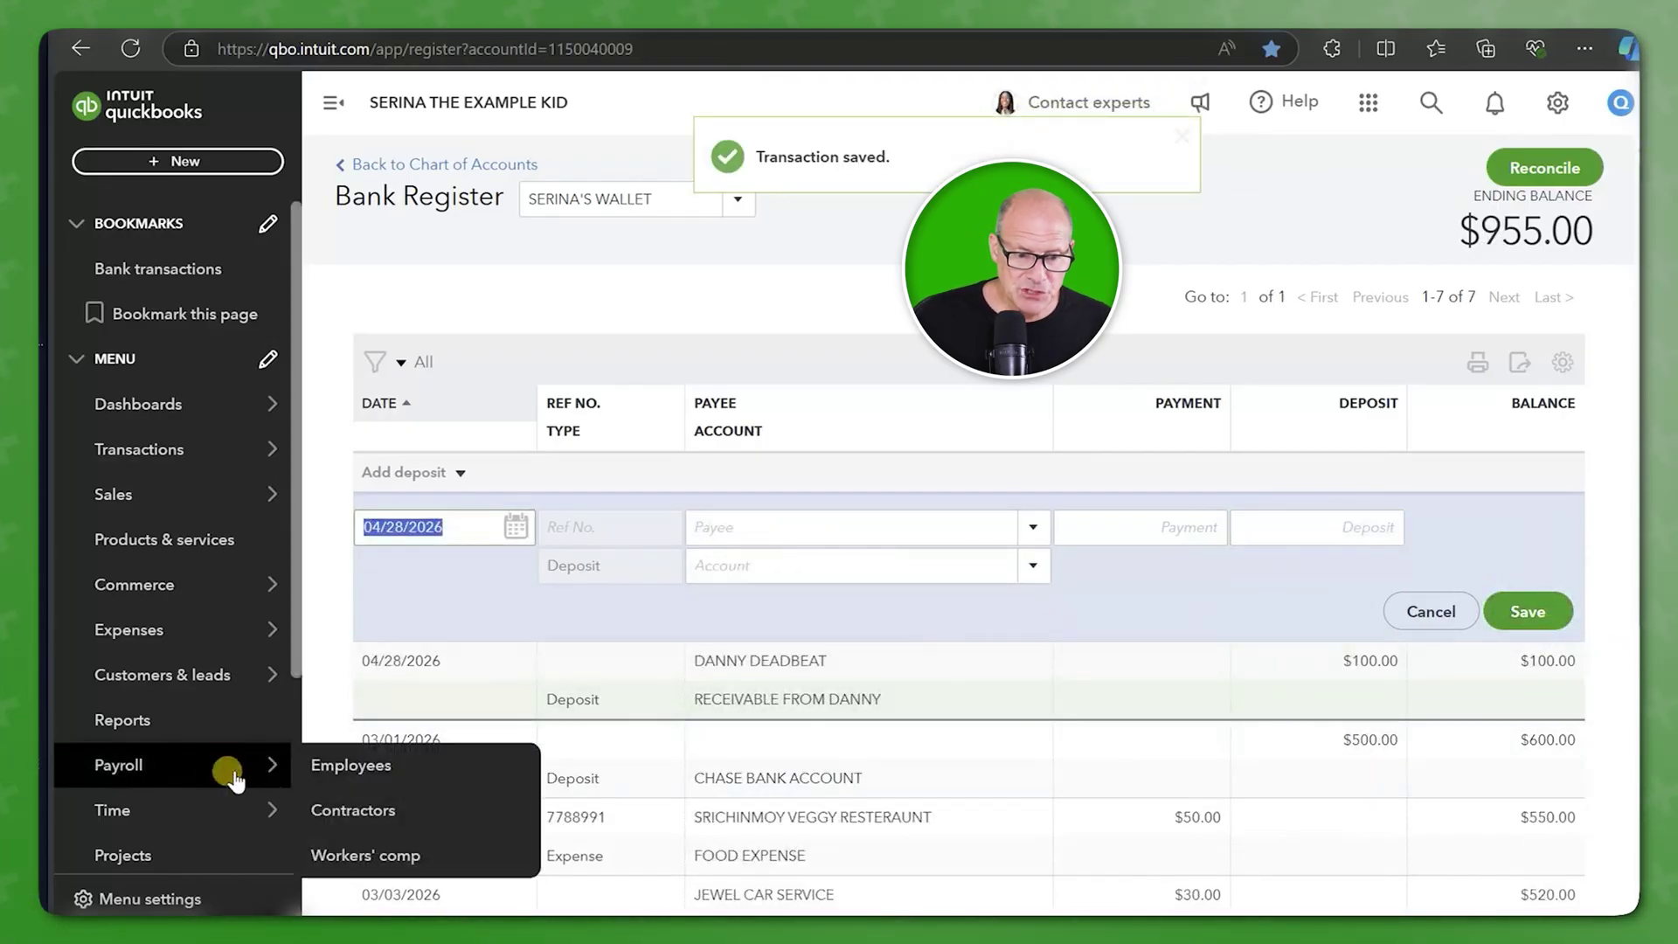
Open the Trial Balance MY custom report from Reports.
left_click(194, 719)
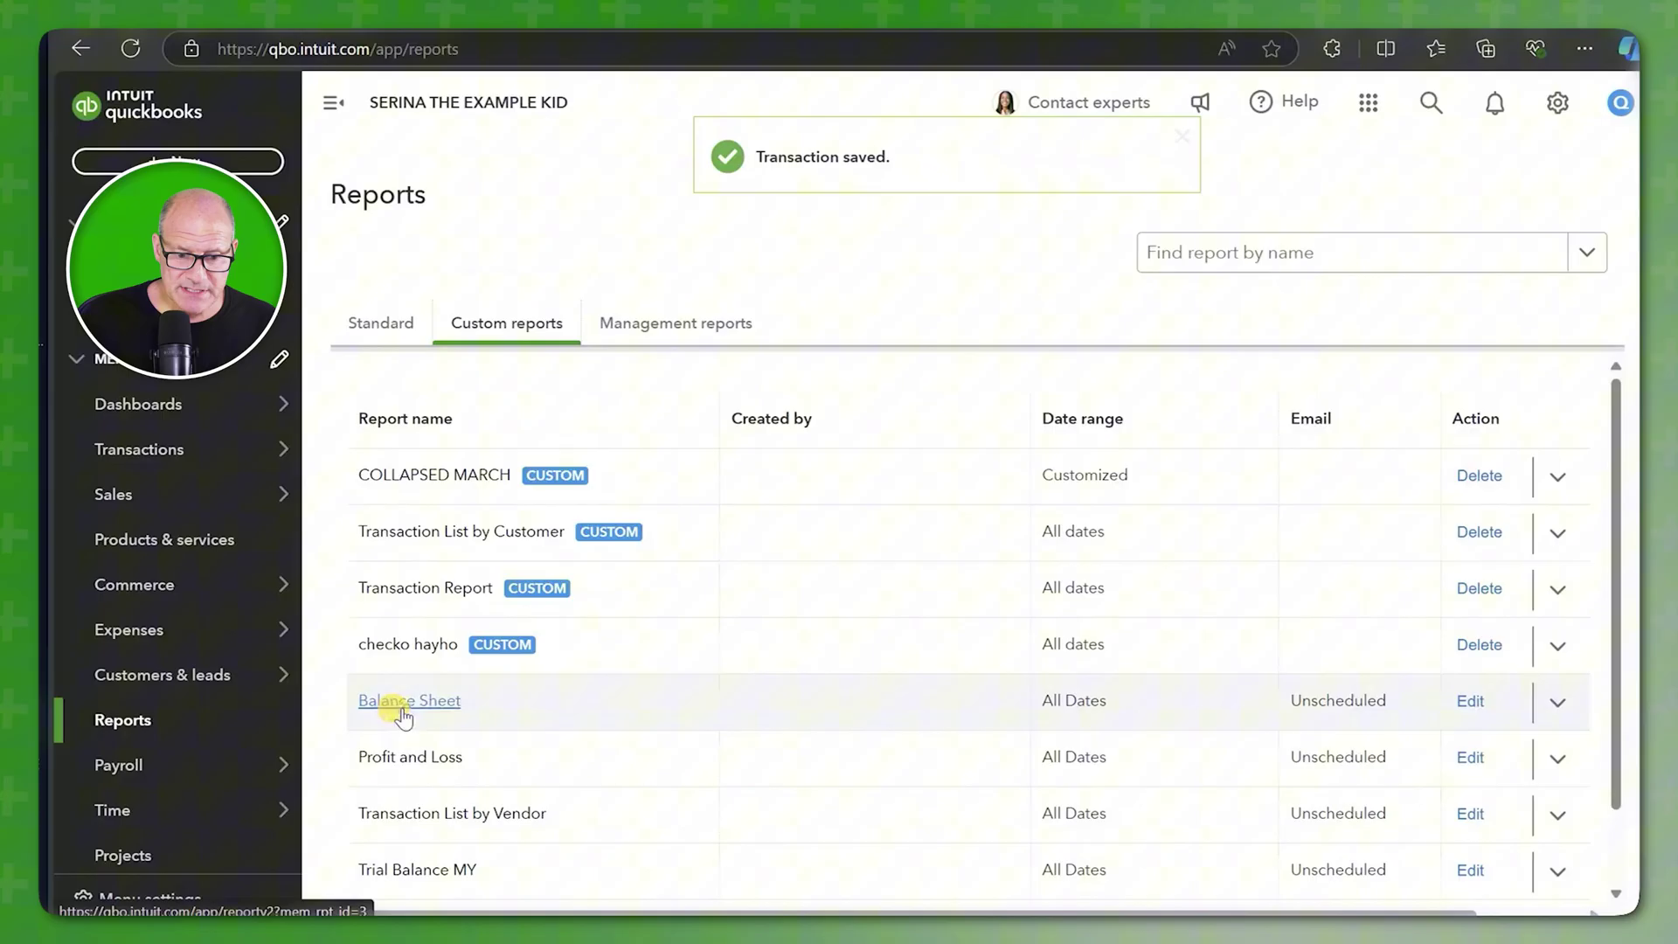
scroll(459, 735, "down", 1)
left_click(443, 781)
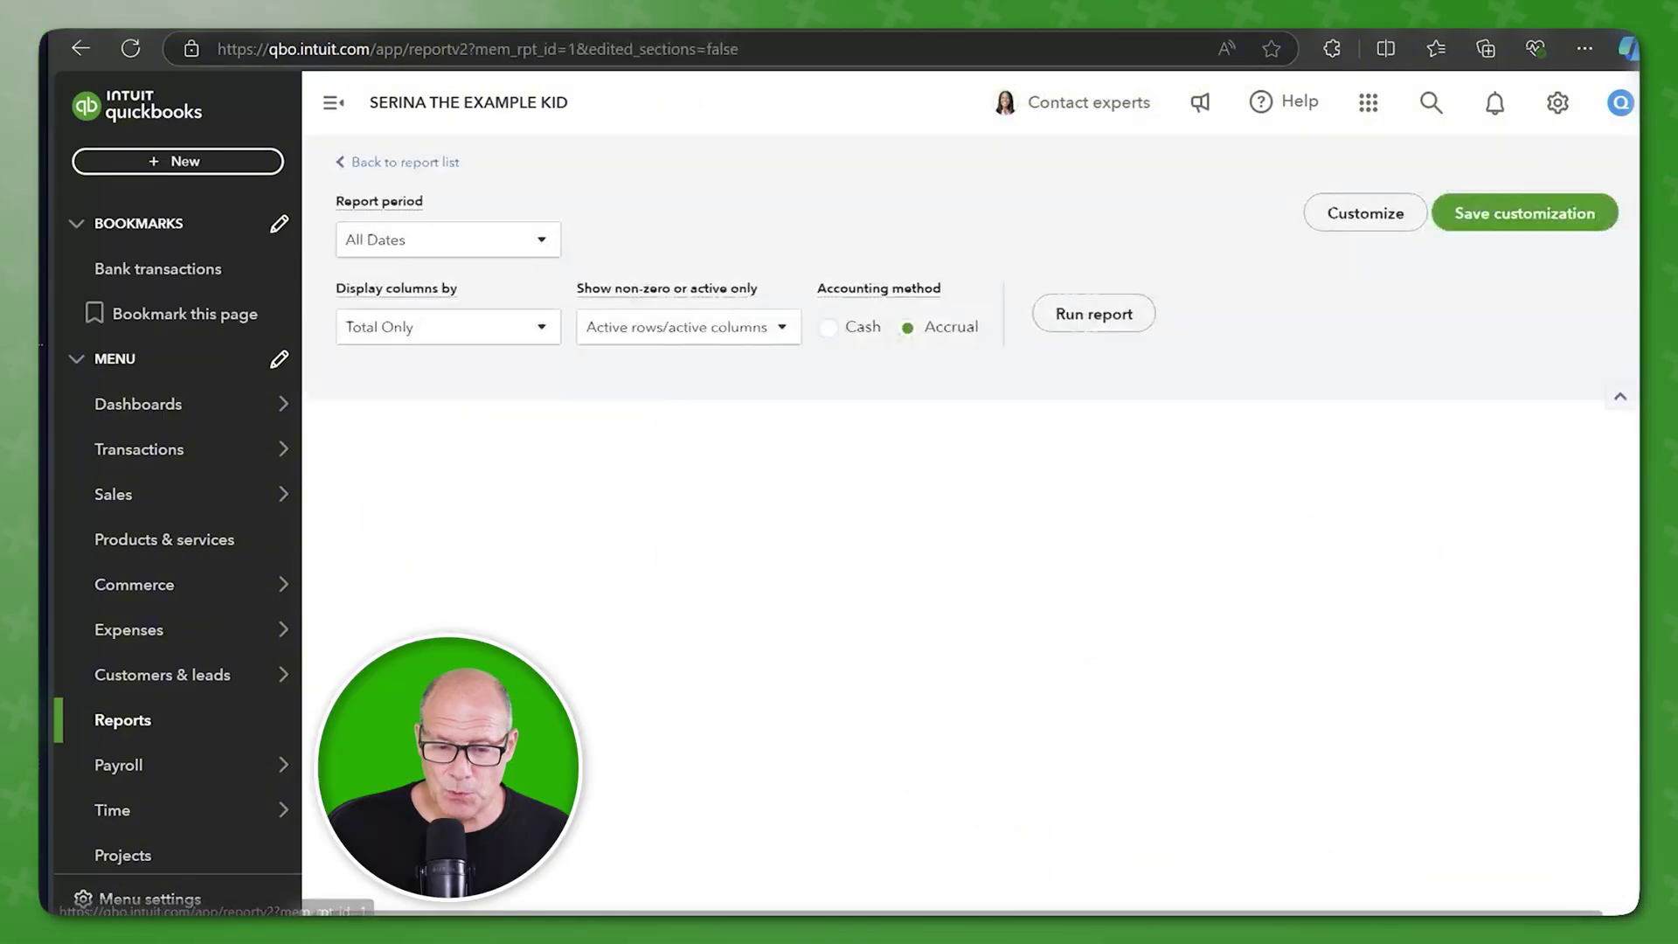
scroll(443, 783, "down", 3)
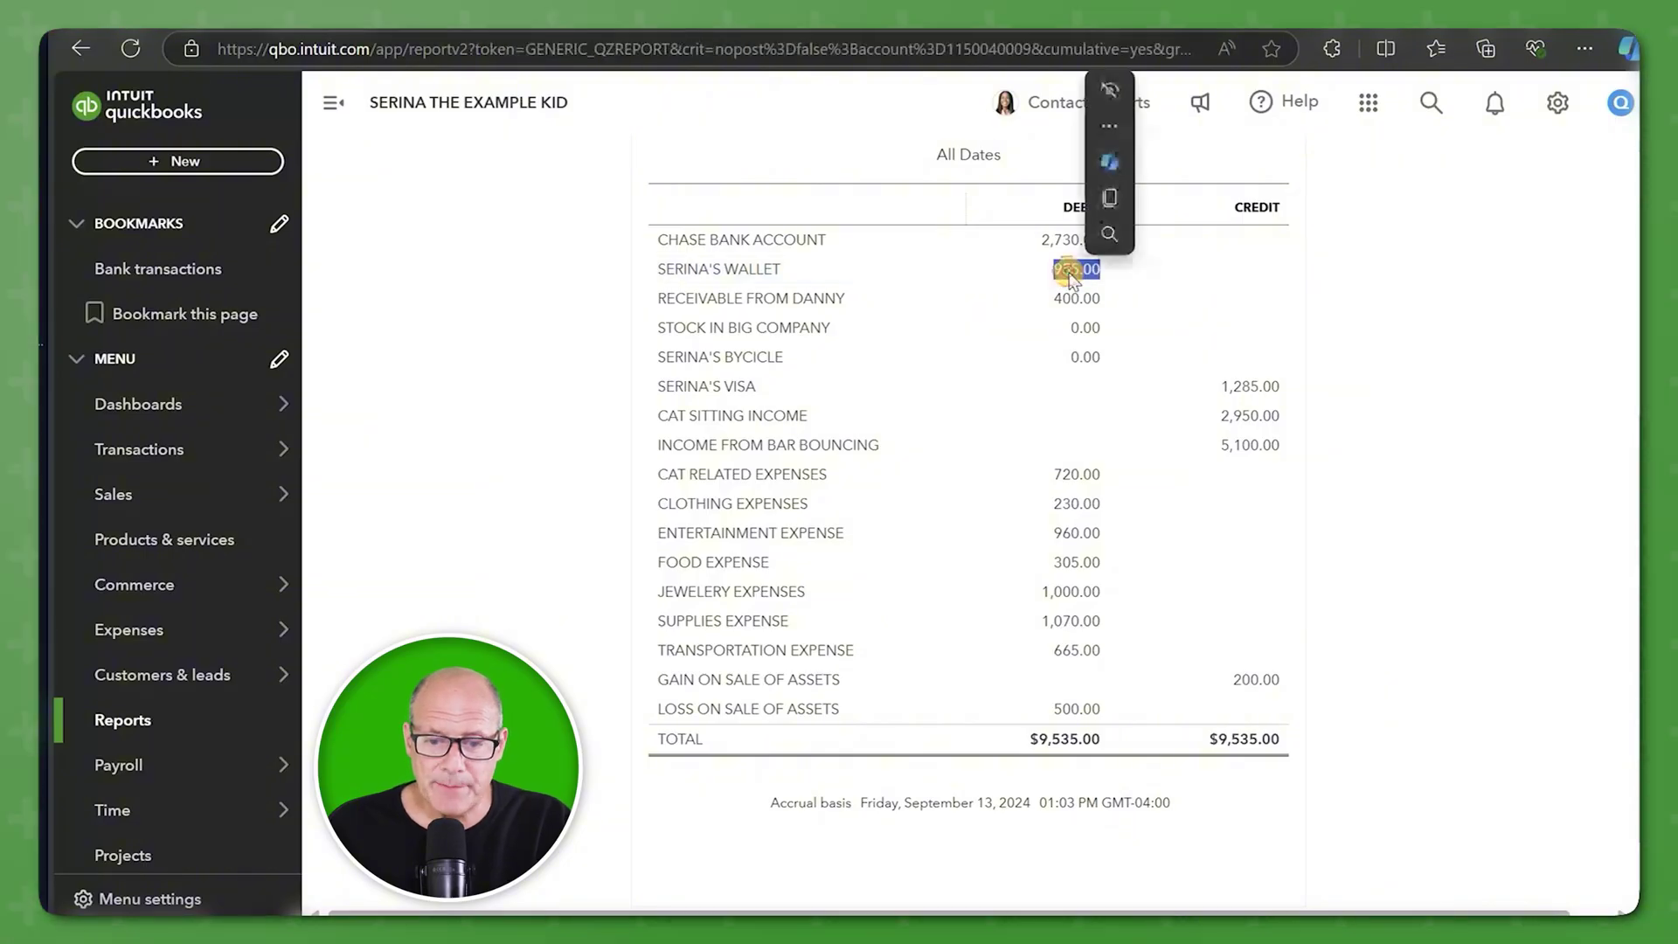
Drill into the SERINA'S WALLET debit amount on the trial balance.
left_click(1072, 272)
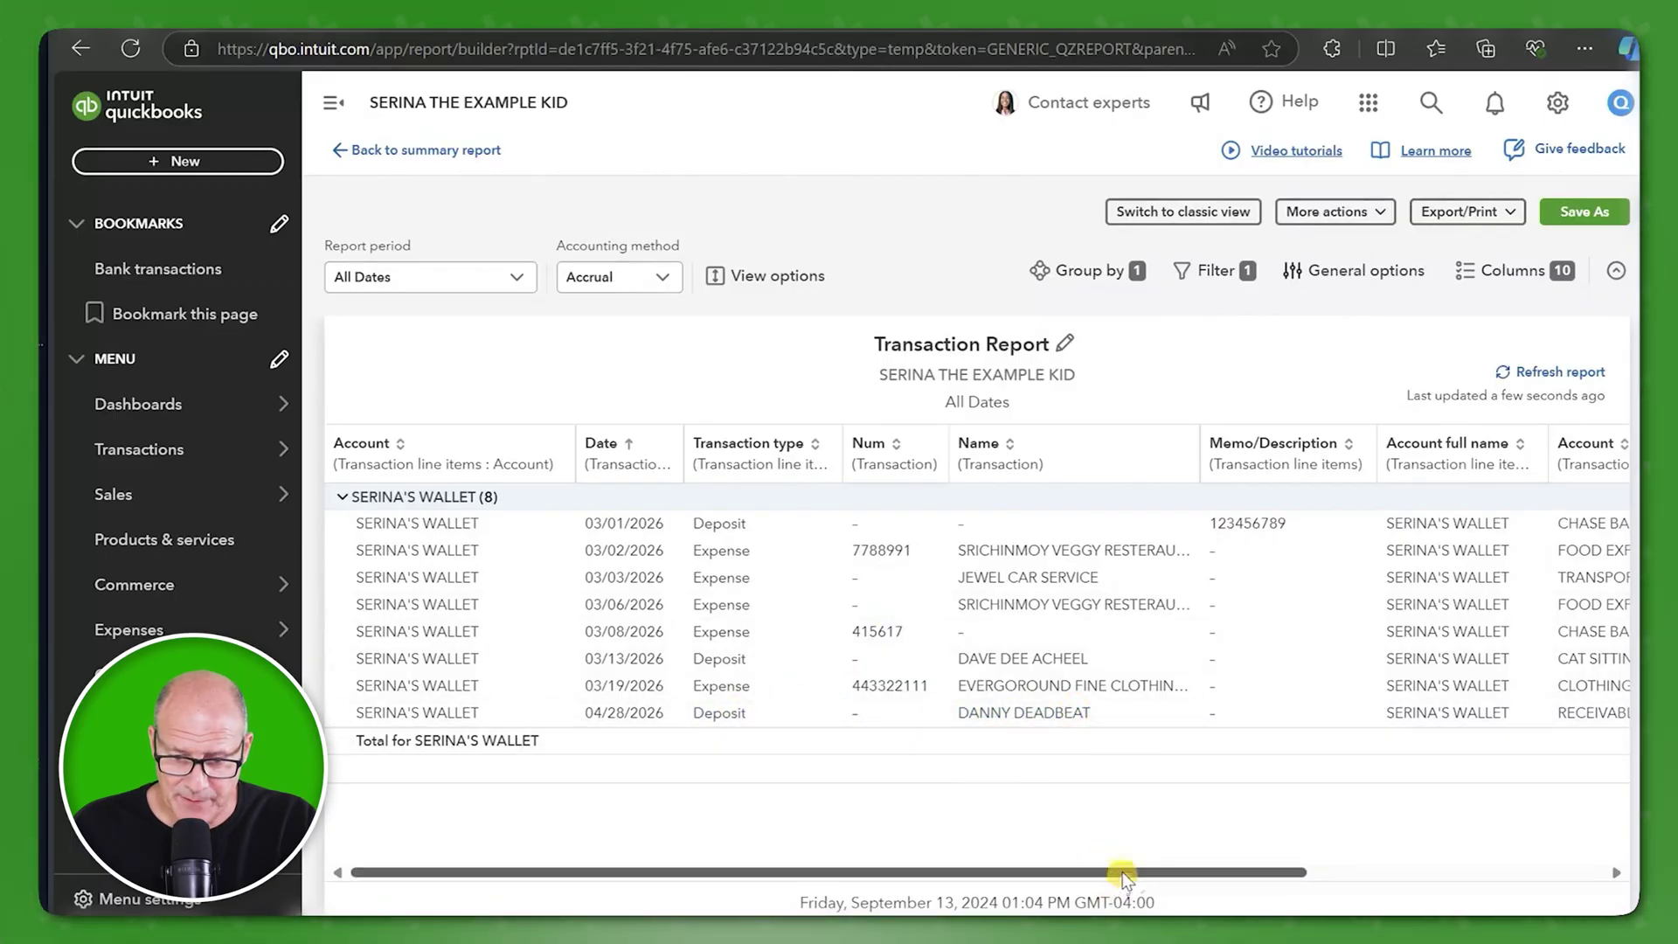
left_click_drag(1121, 872, 1467, 873)
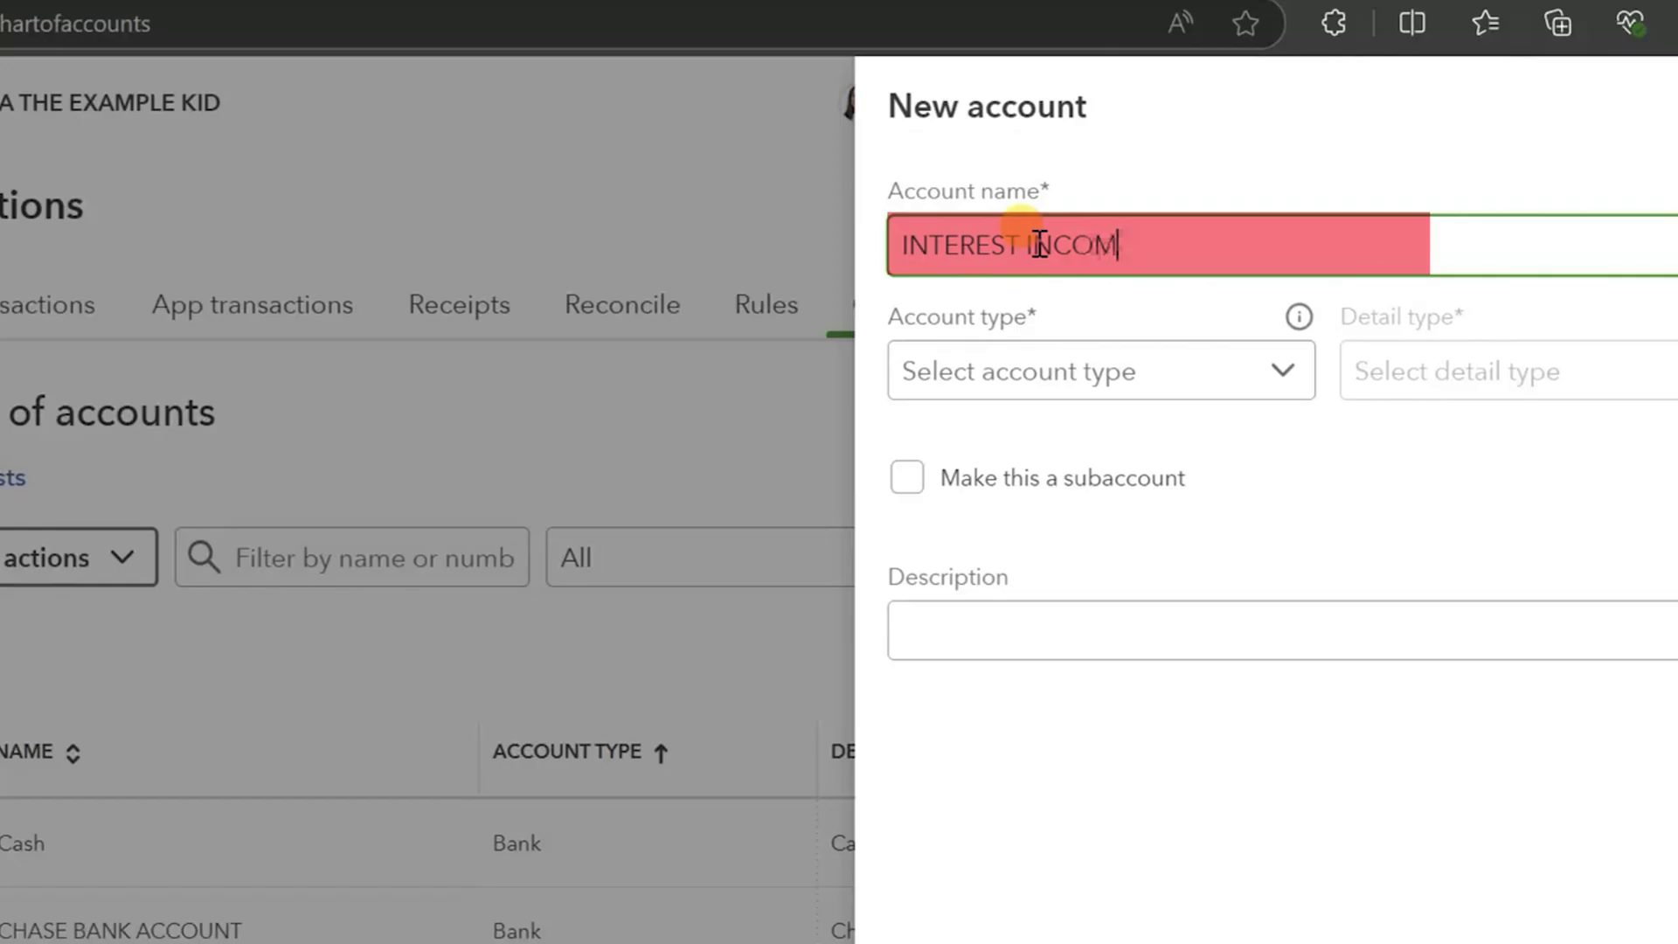
Open the Account type dropdown on the new account form.
left_click(1161, 371)
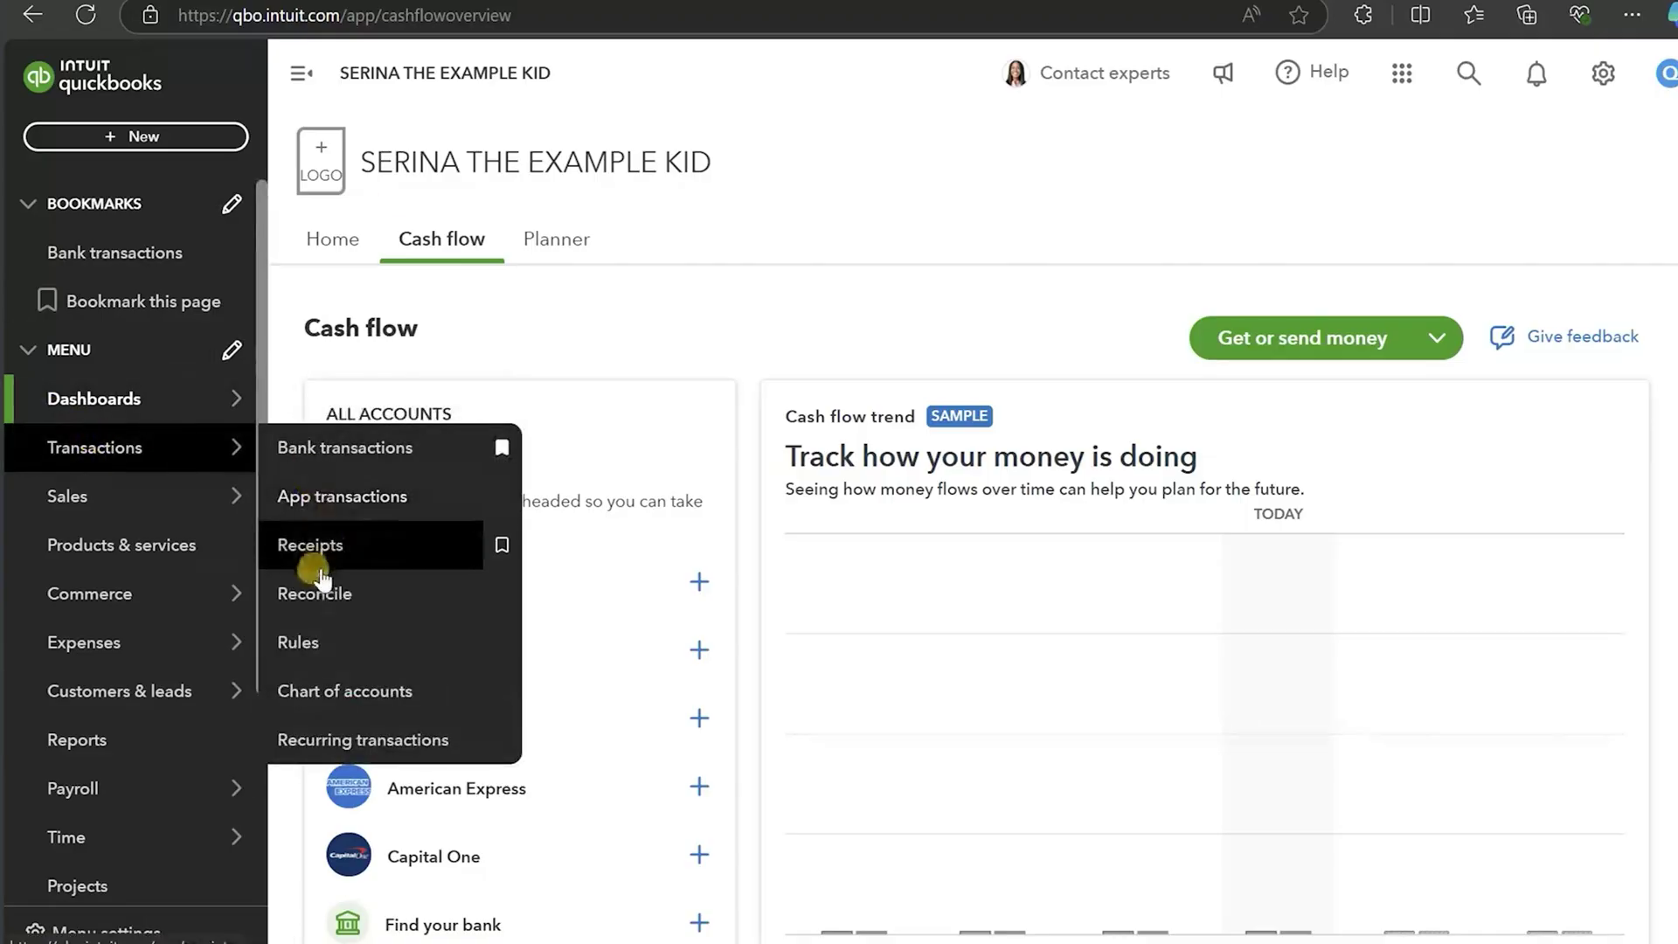
left_click(309, 683)
left_click(1515, 300)
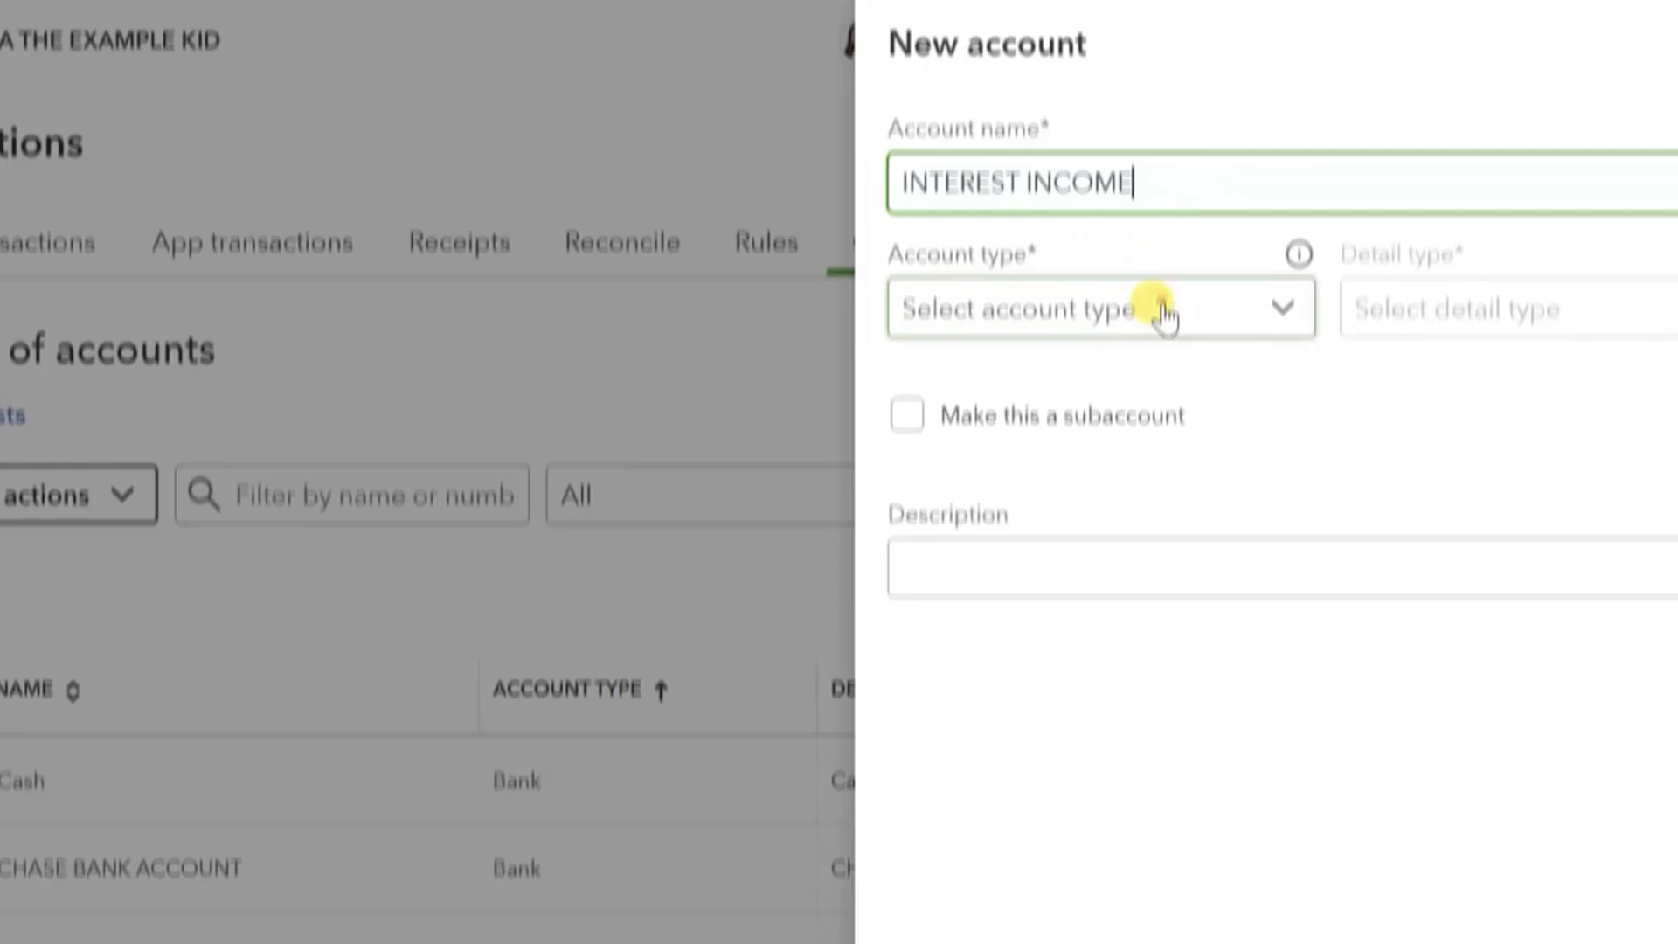
left_click(1161, 314)
scroll(1136, 449, "down", 2)
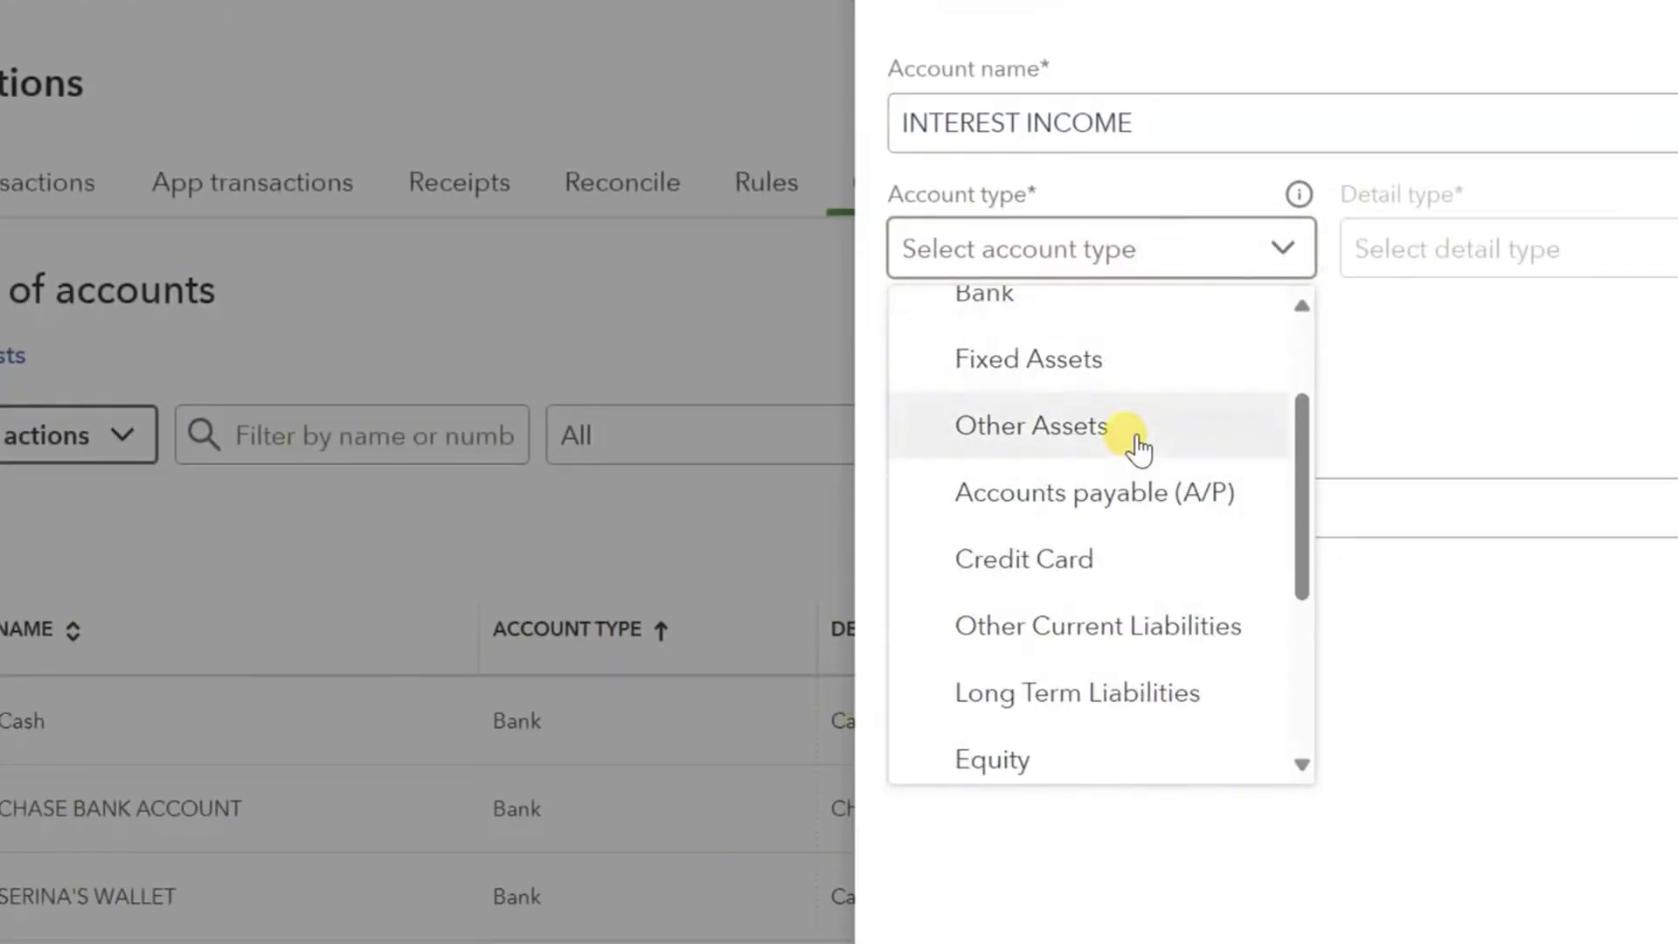
scroll(1133, 442, "down", 3)
scroll(1132, 443, "down", 1)
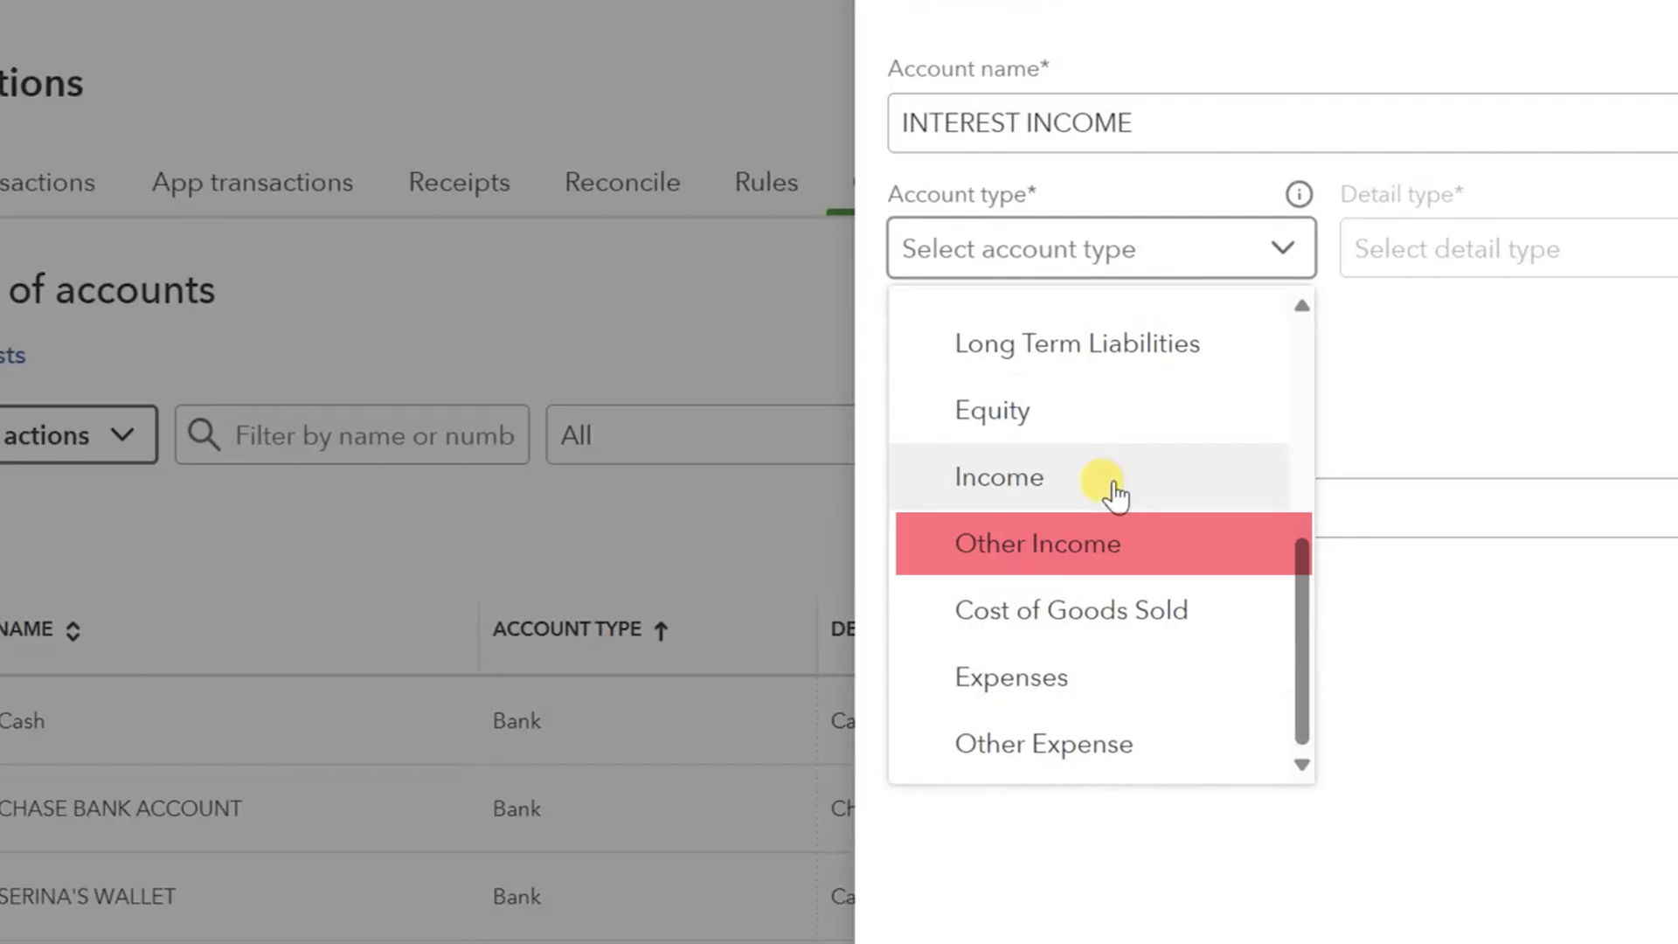
left_click(1083, 556)
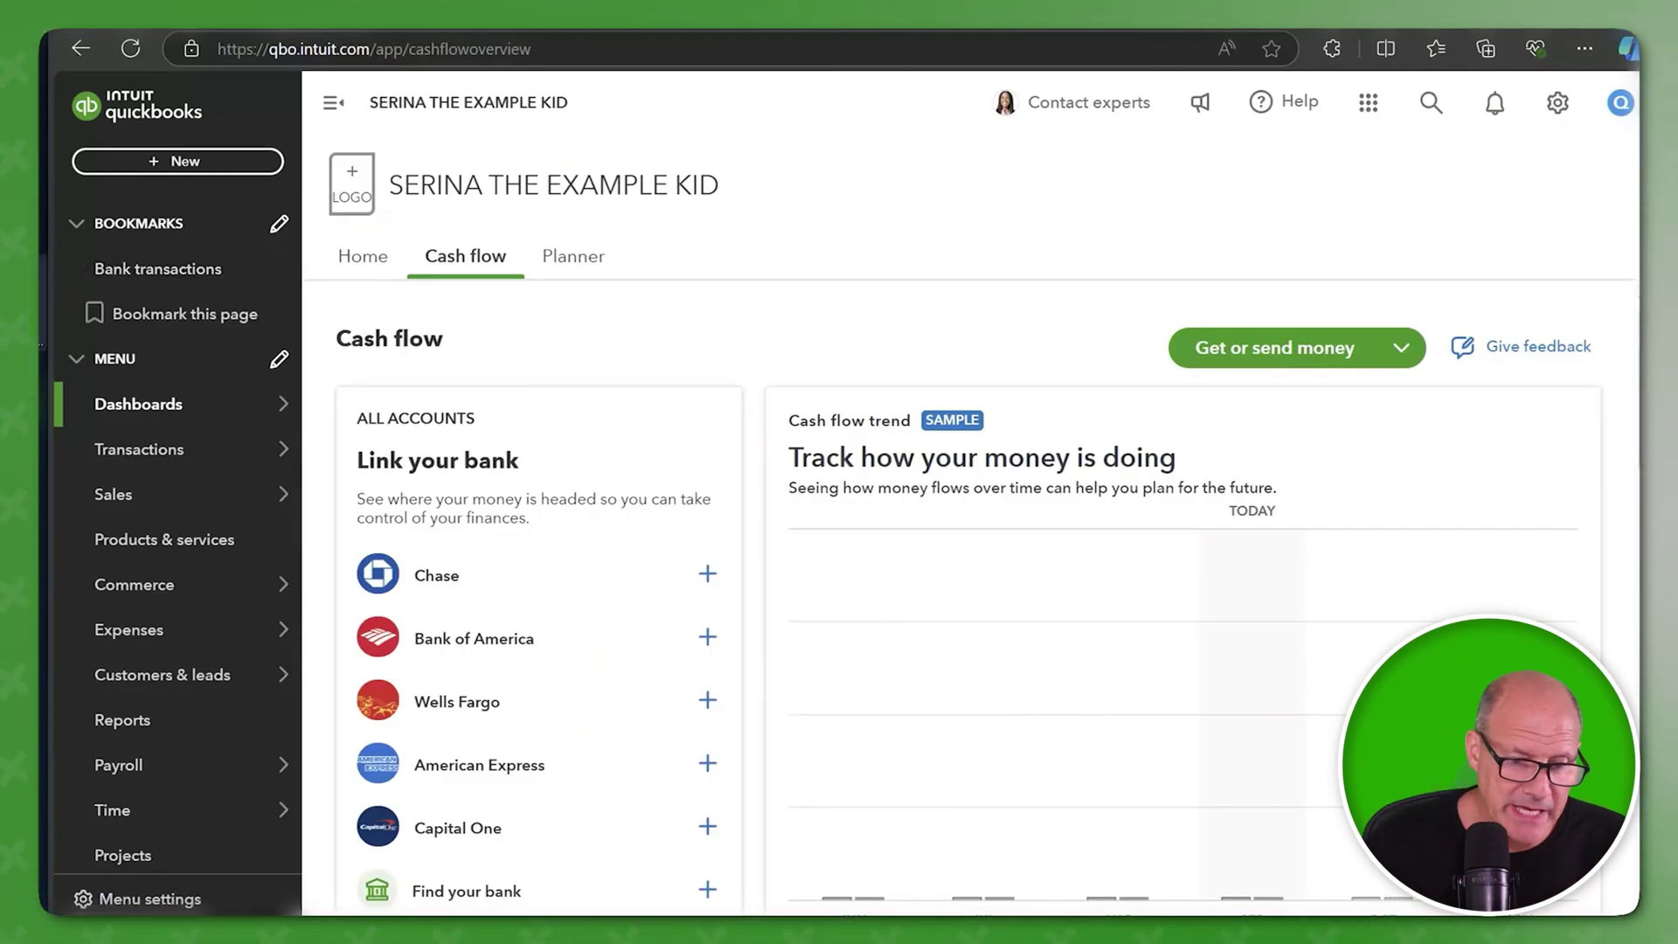
mouse_move(140, 449)
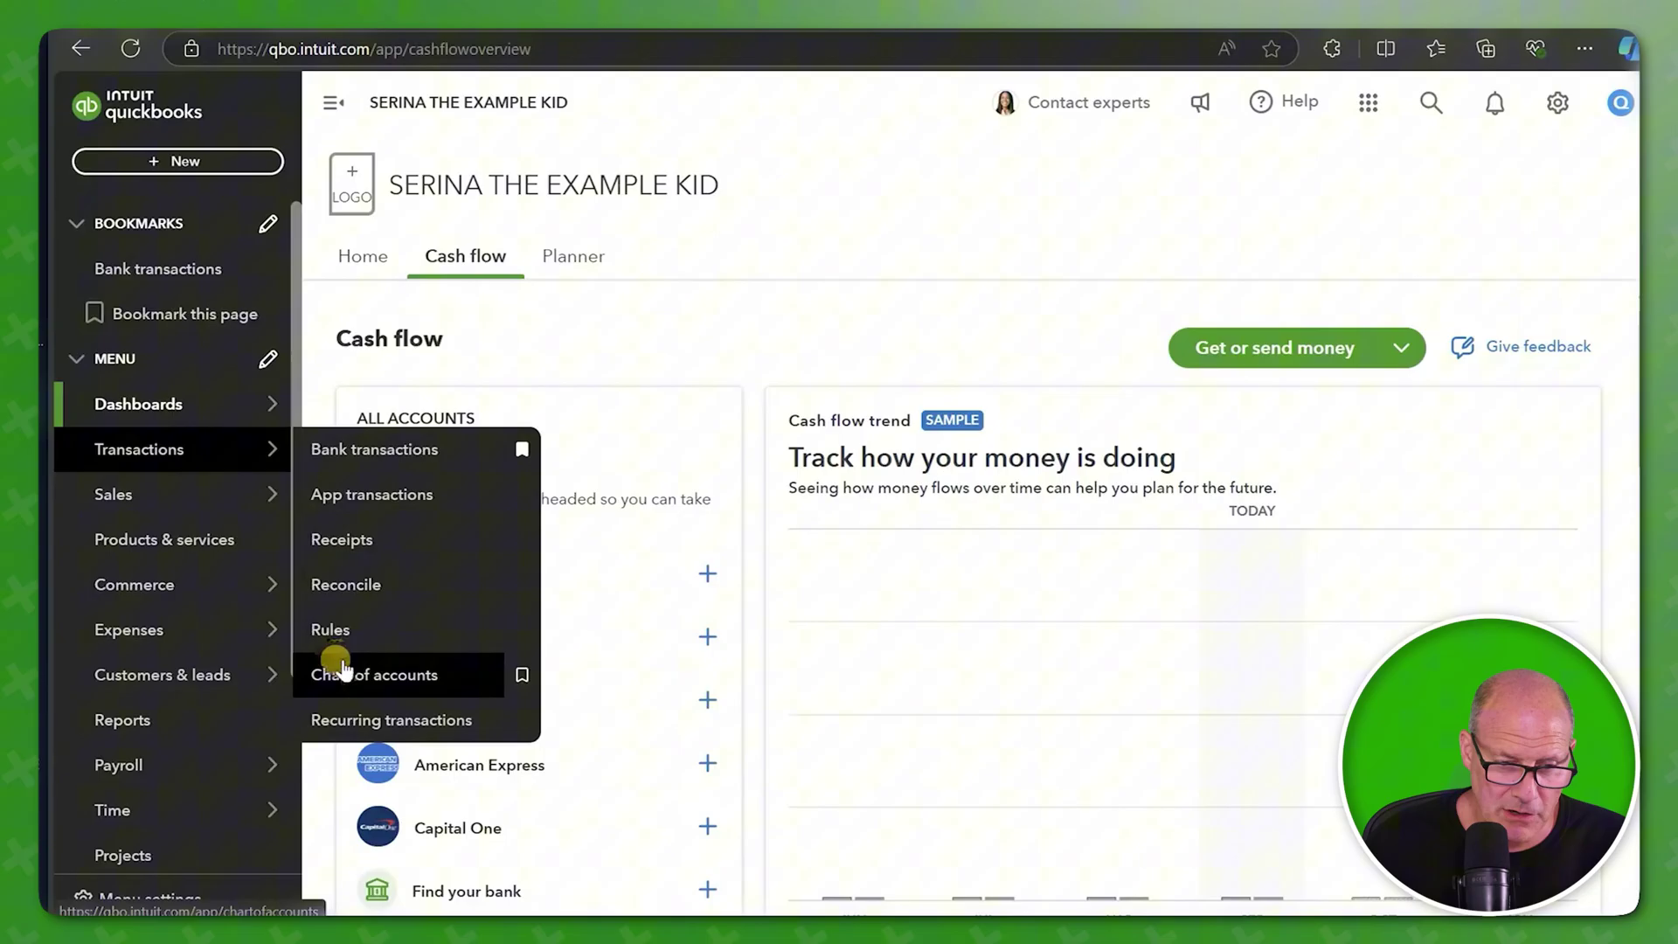
Create INTEREST INCOME in the chart of accounts as Other Income, Other Miscellaneous Income.
left_click(339, 672)
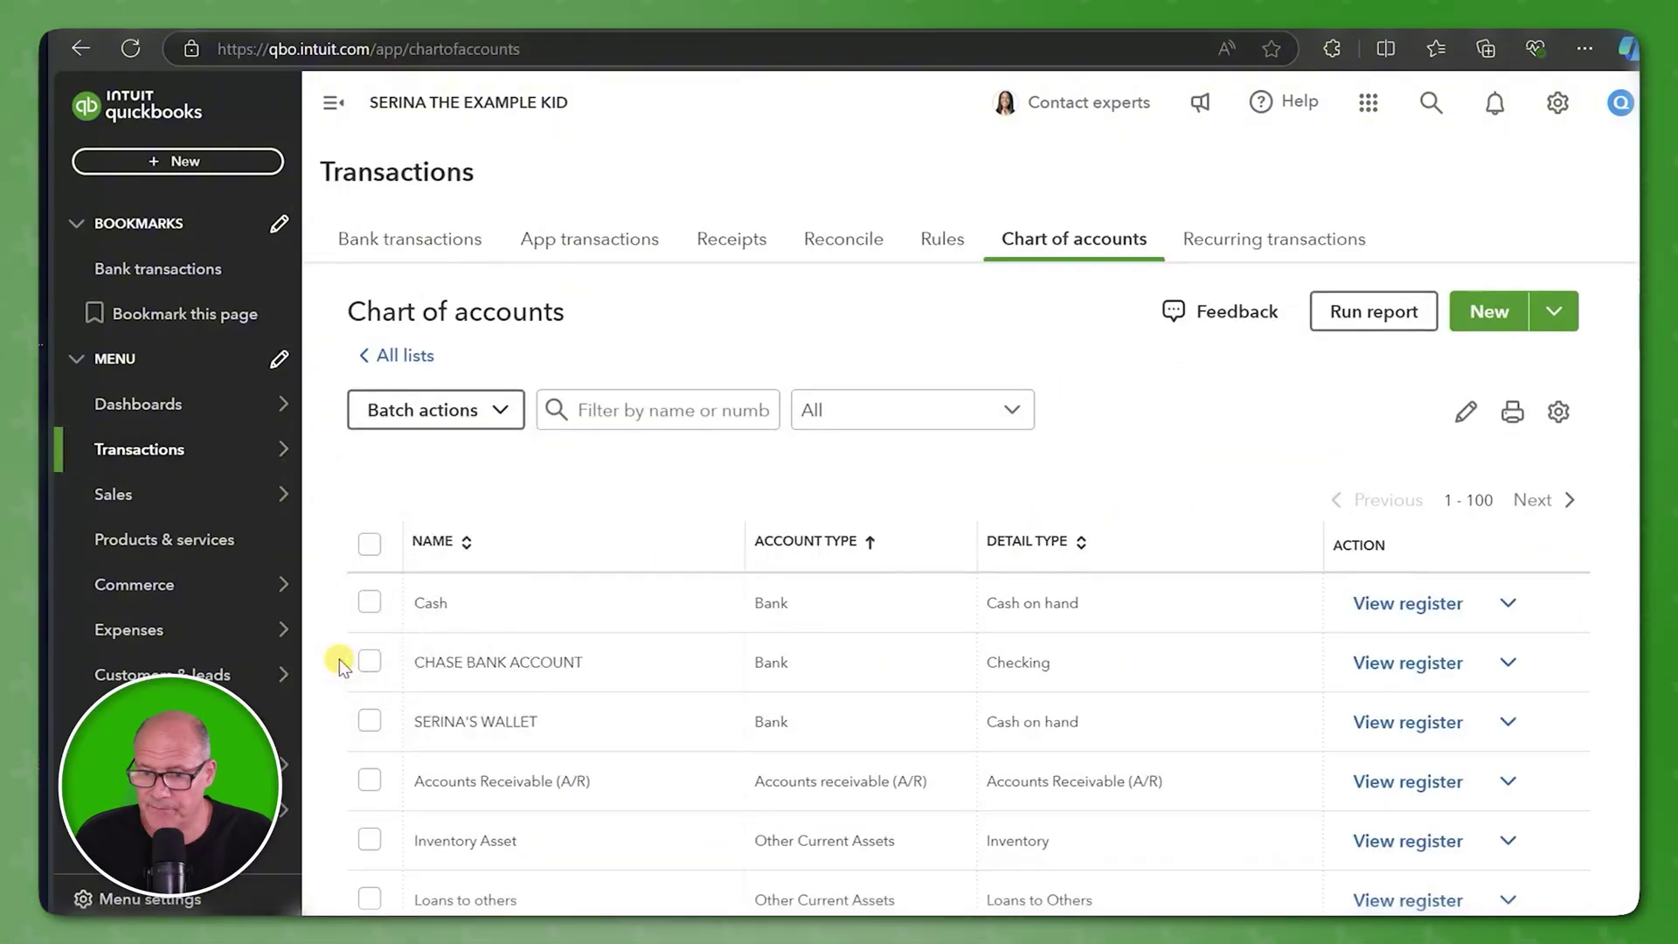
left_click(1477, 308)
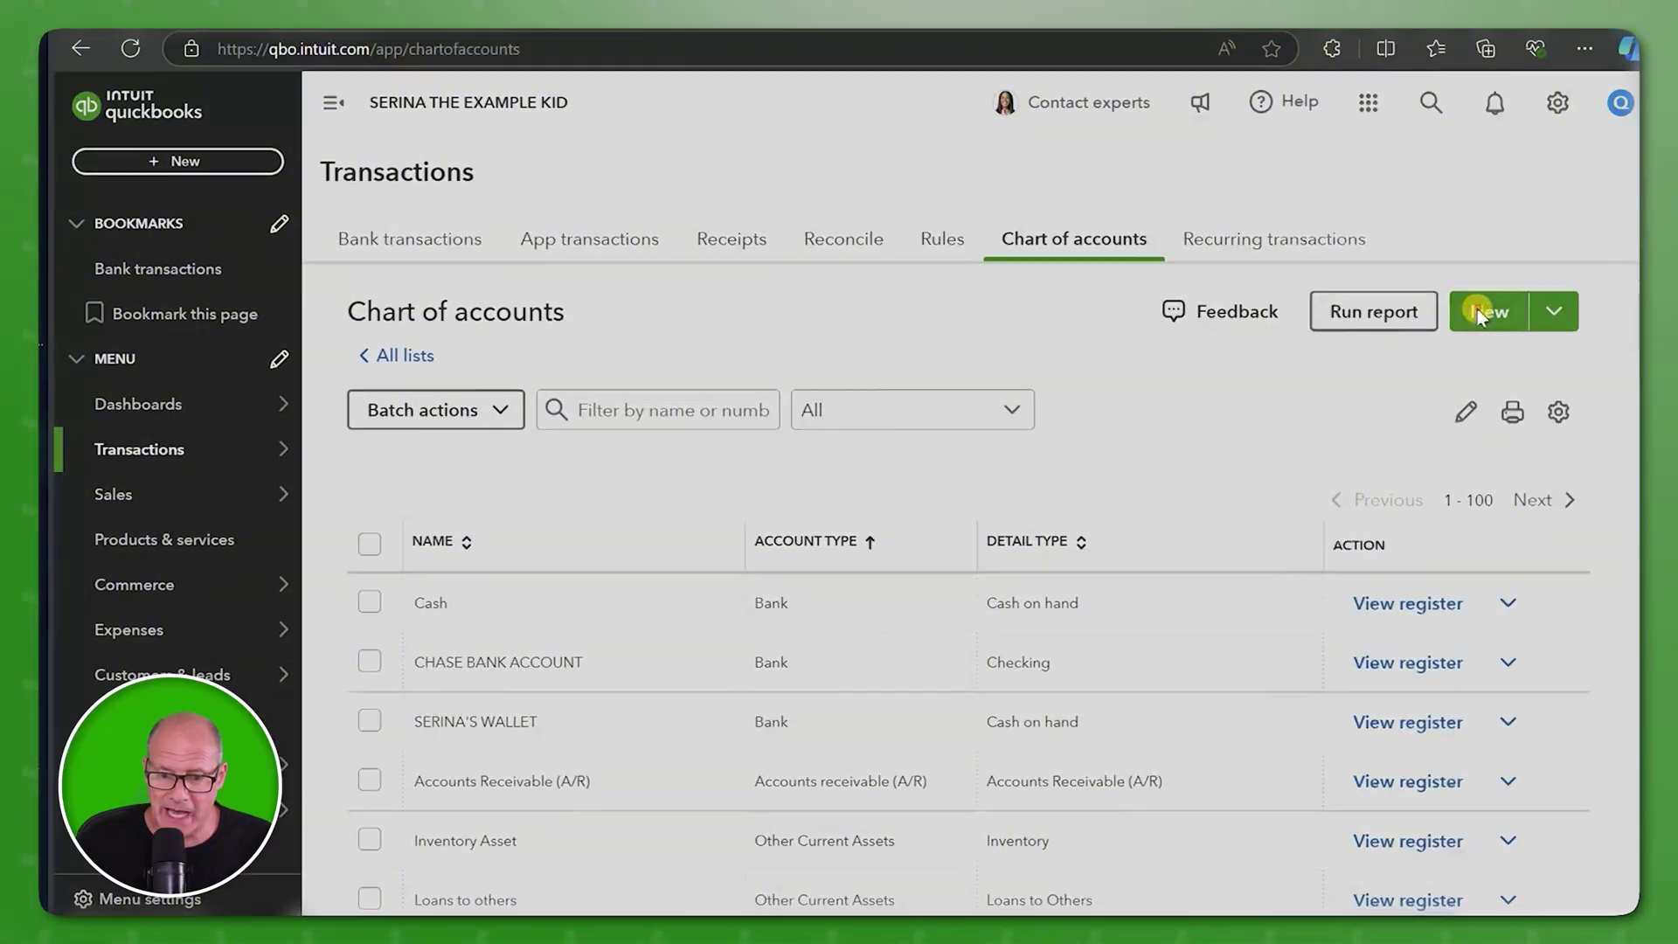
left_click(1133, 200)
type("INTEREST INC")
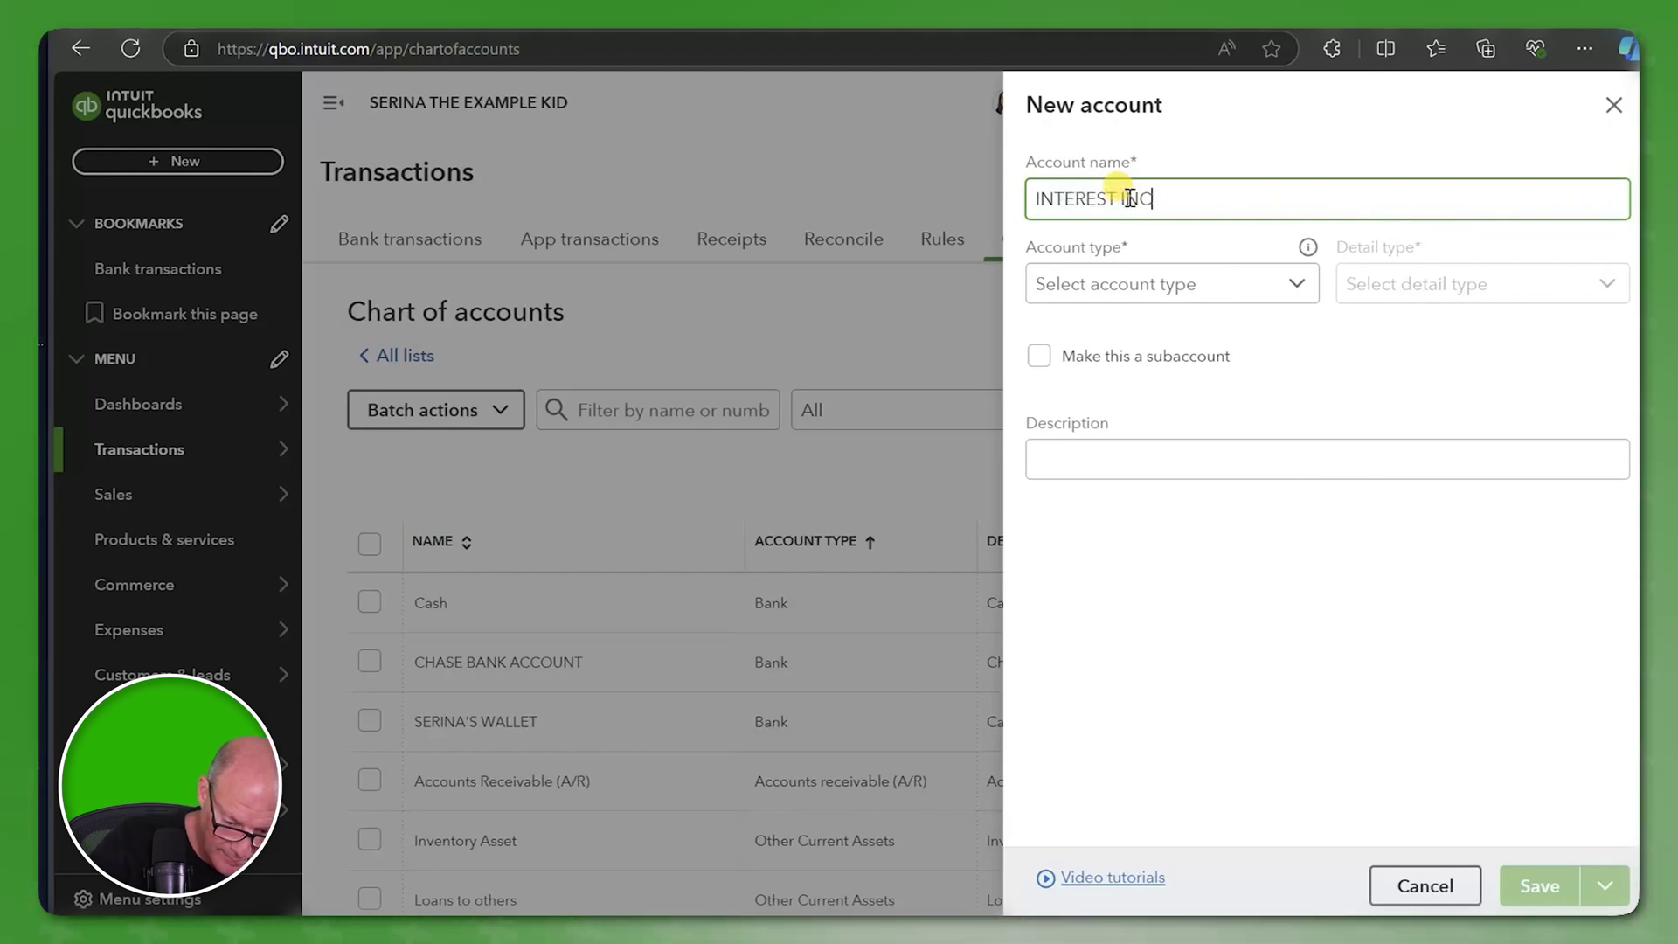
type("OME")
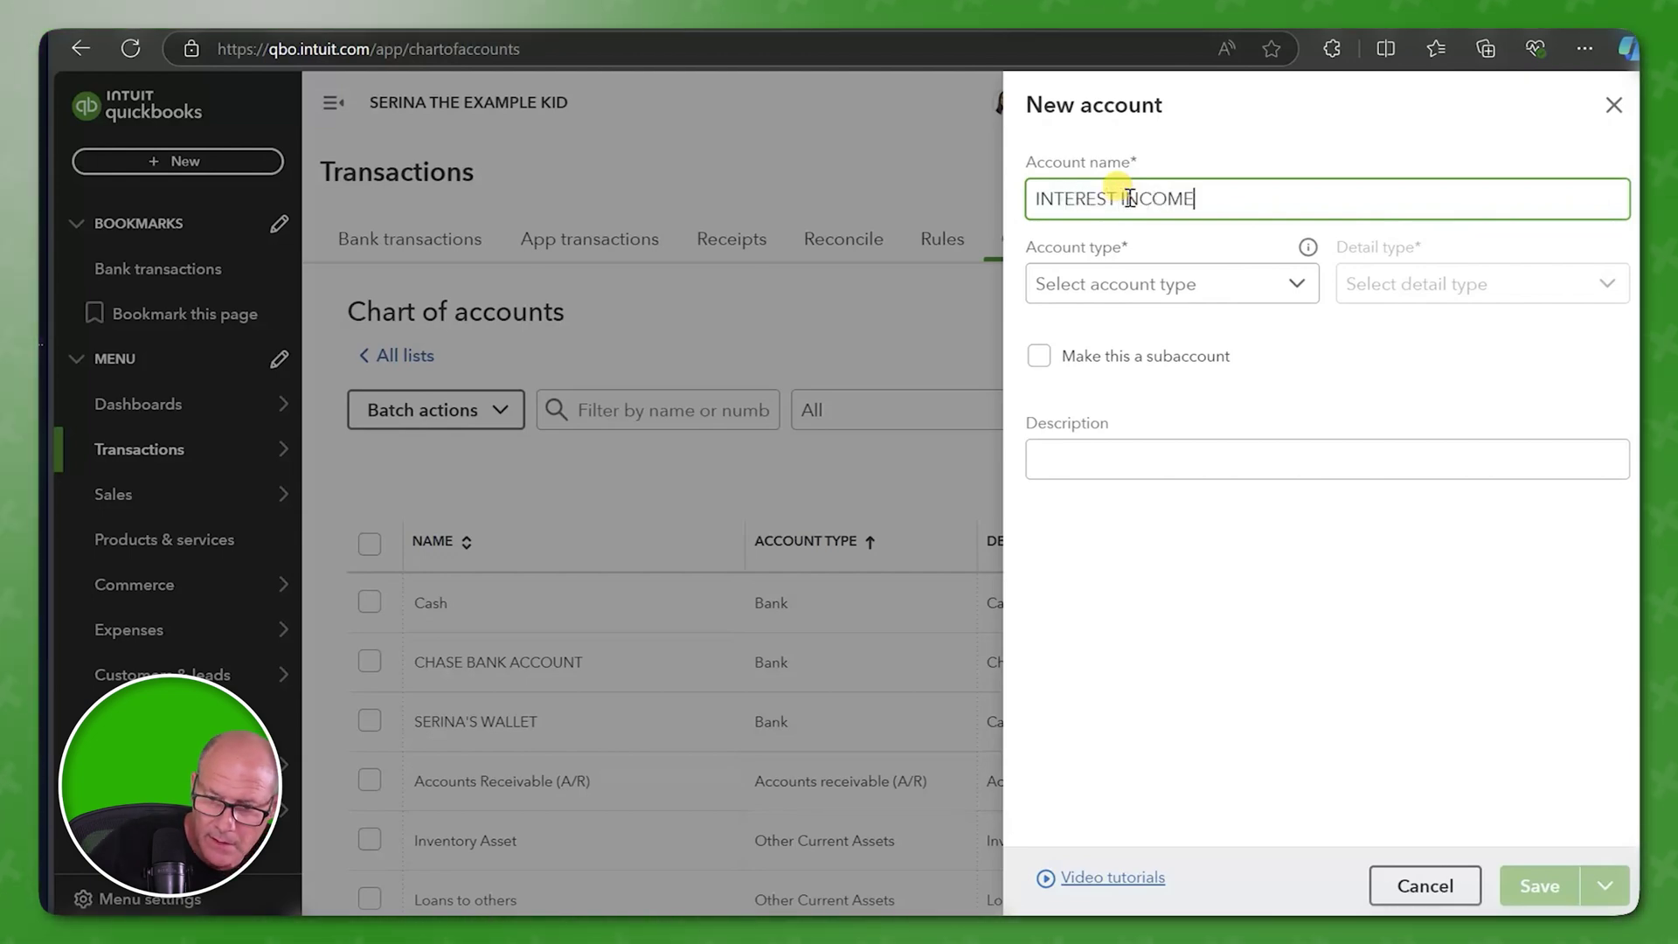
left_click(1213, 283)
scroll(1197, 416, "down", 1)
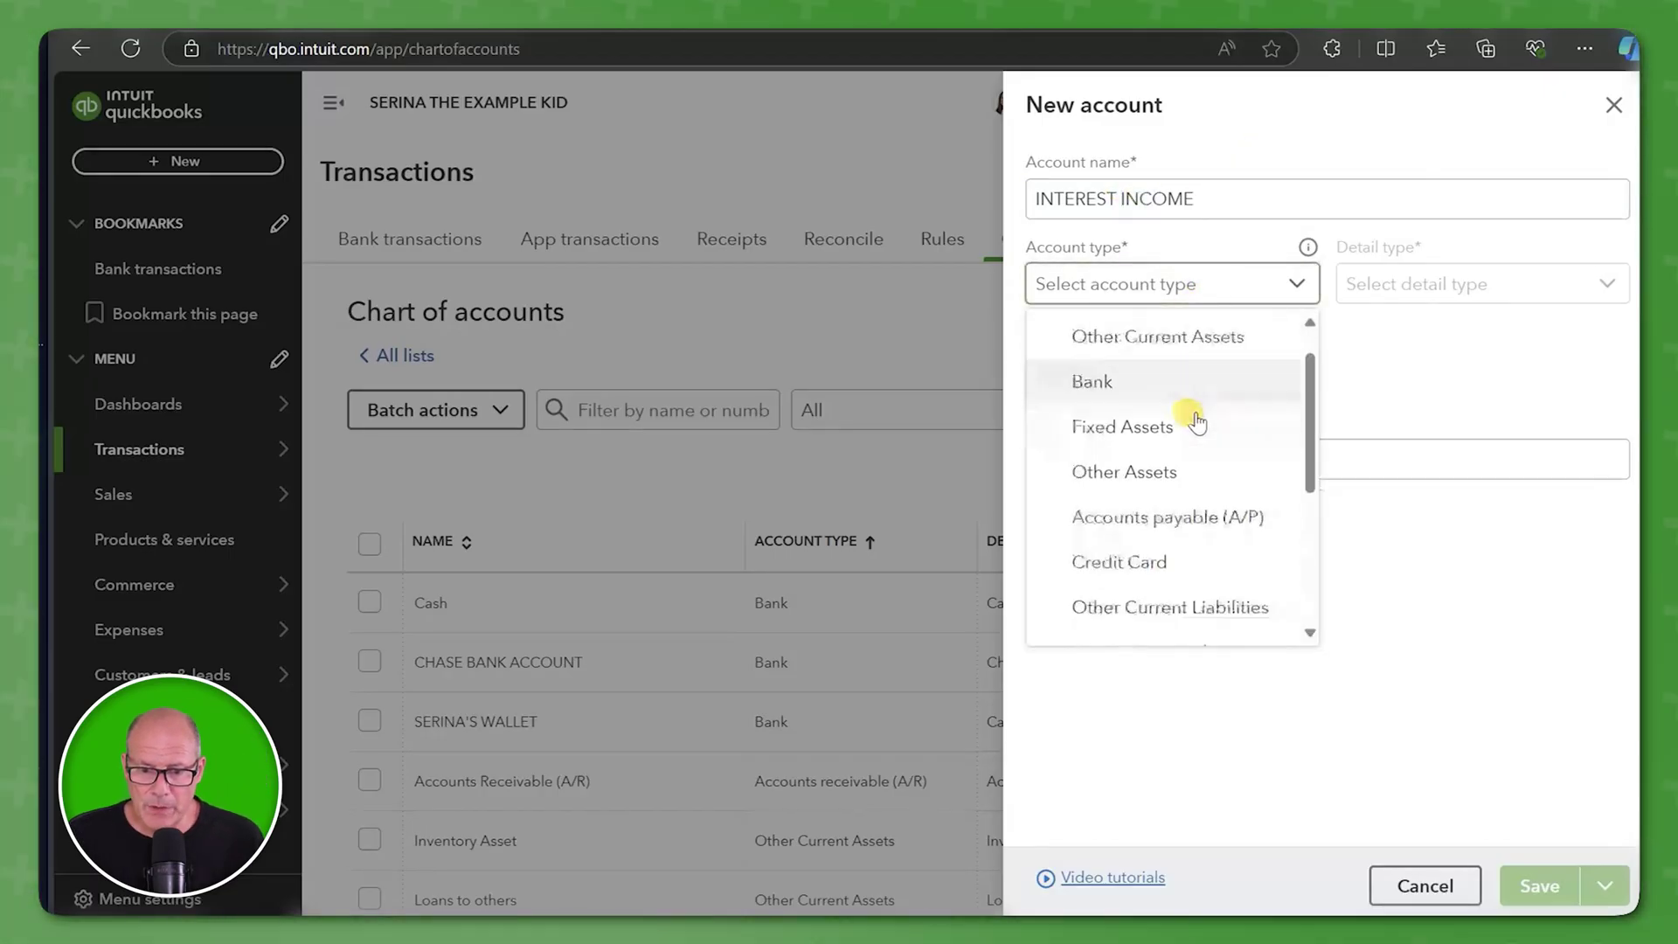
scroll(1197, 417, "down", 1)
scroll(1197, 417, "down", 2)
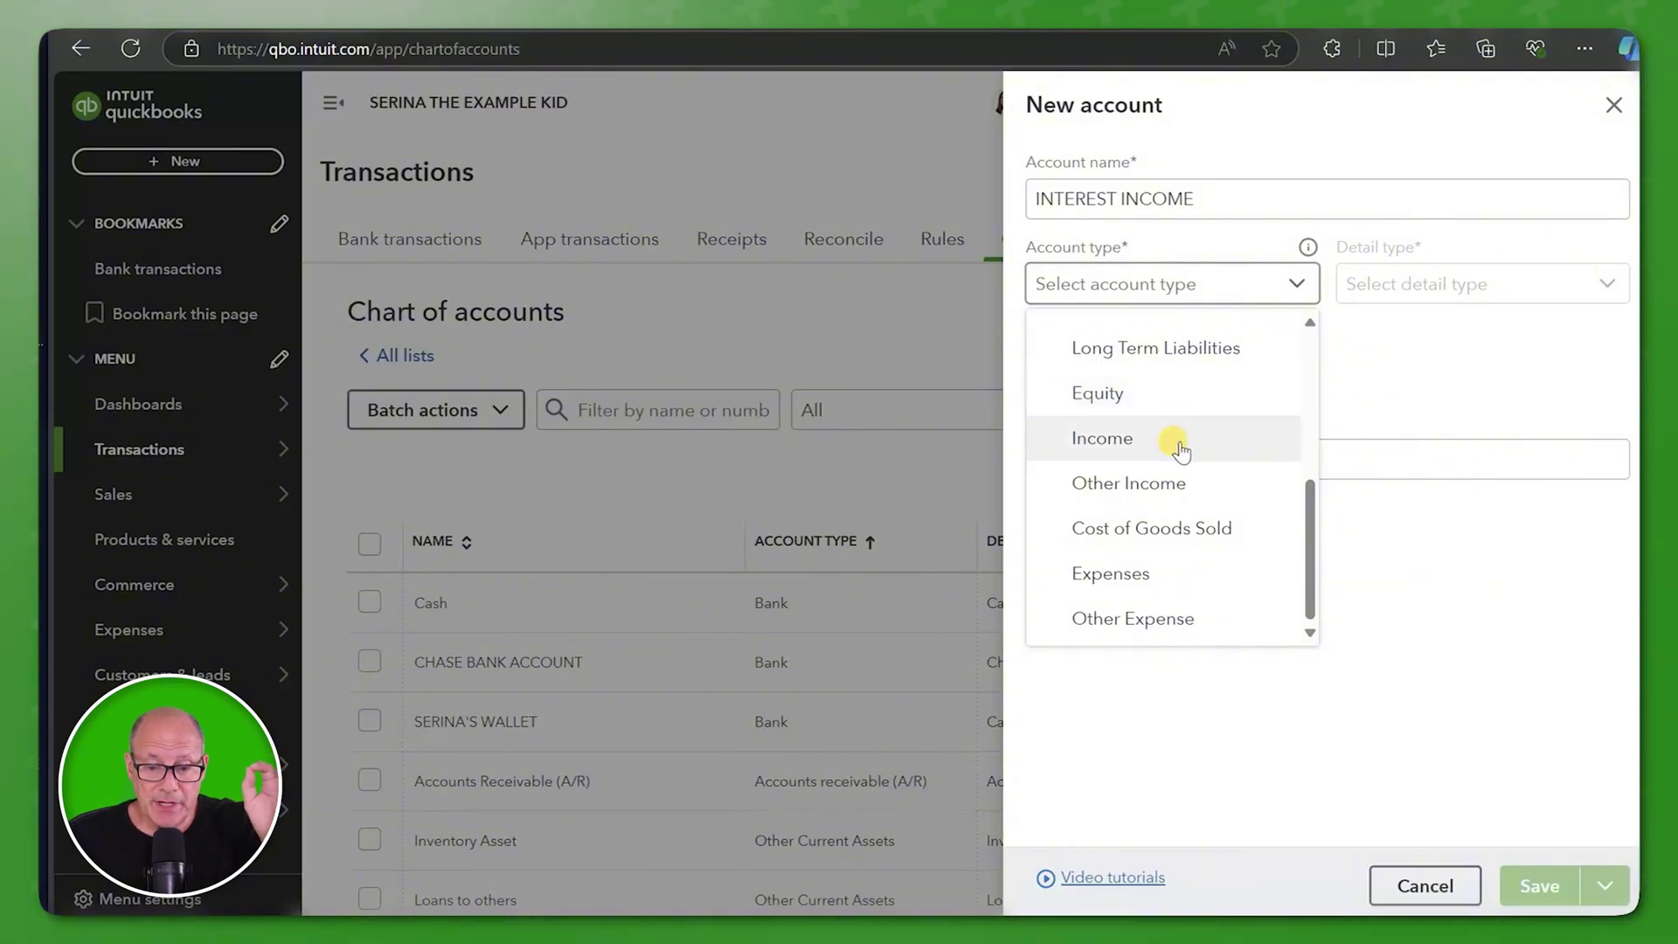
left_click(1162, 483)
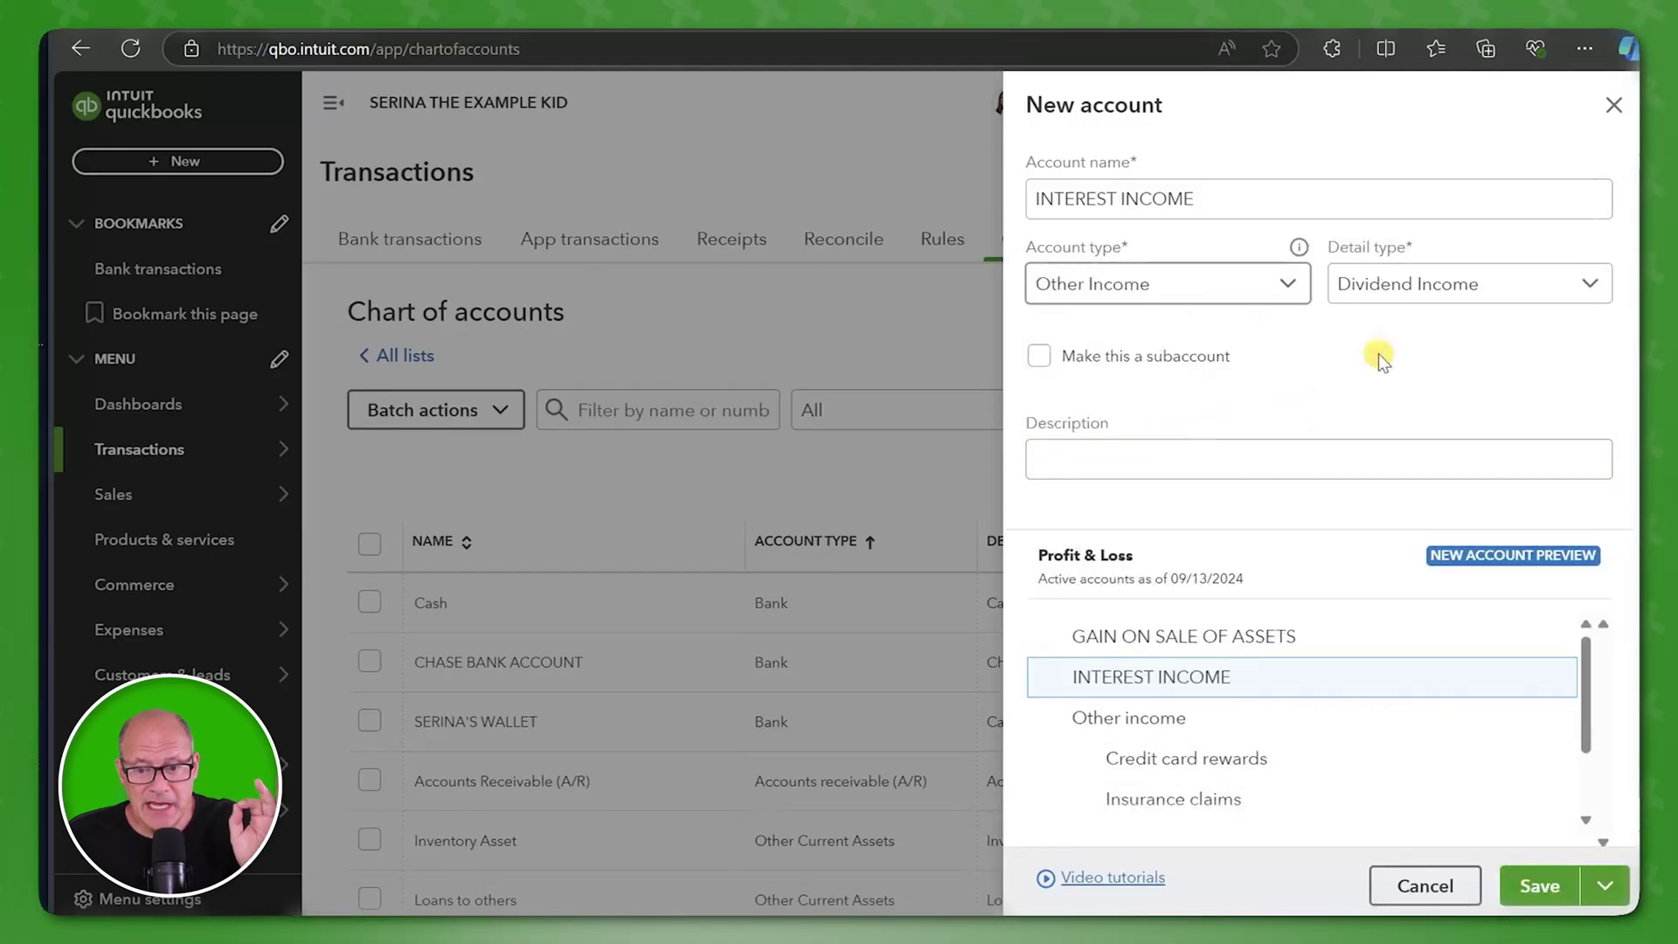
left_click(1416, 294)
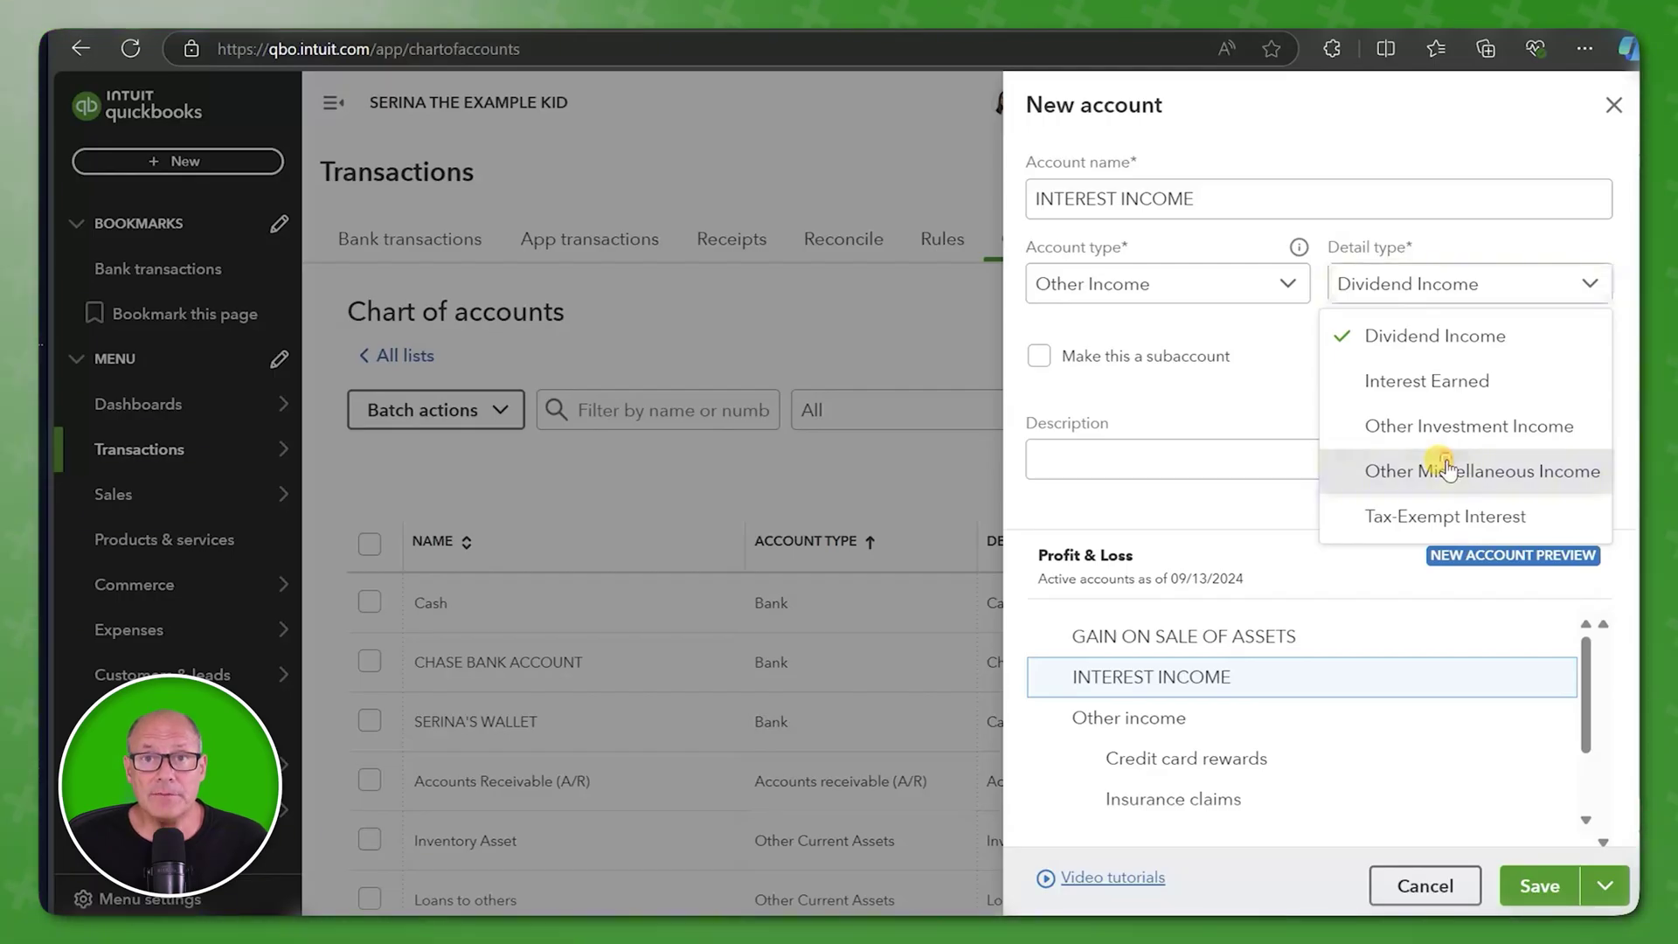
left_click(1447, 471)
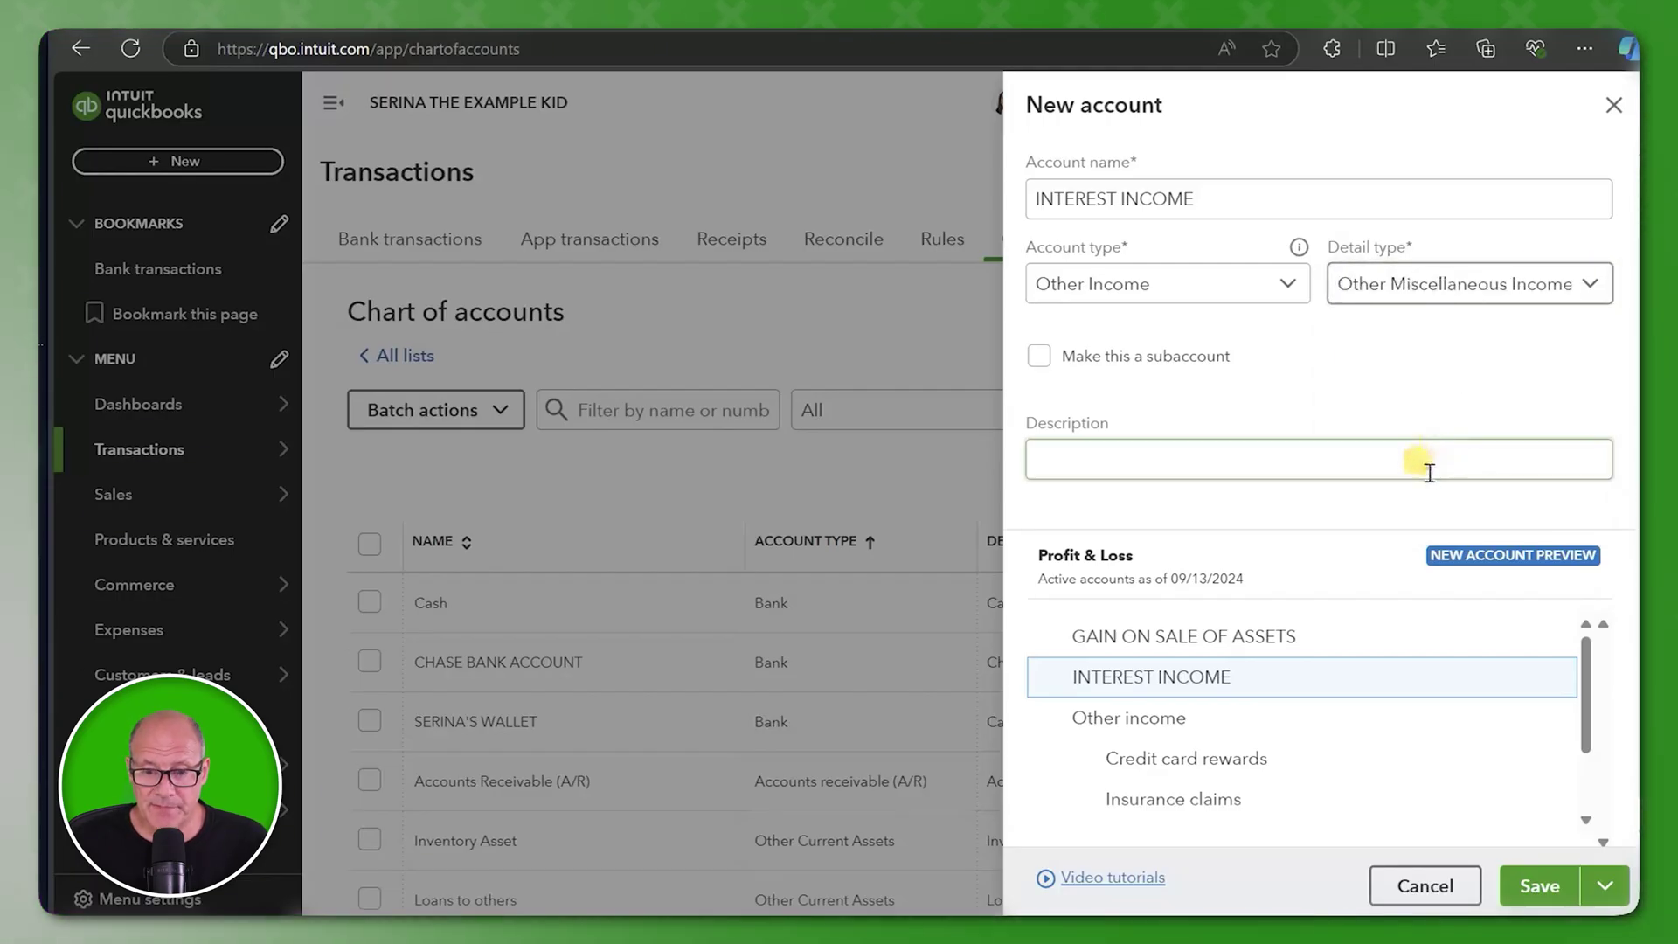
left_click(1522, 887)
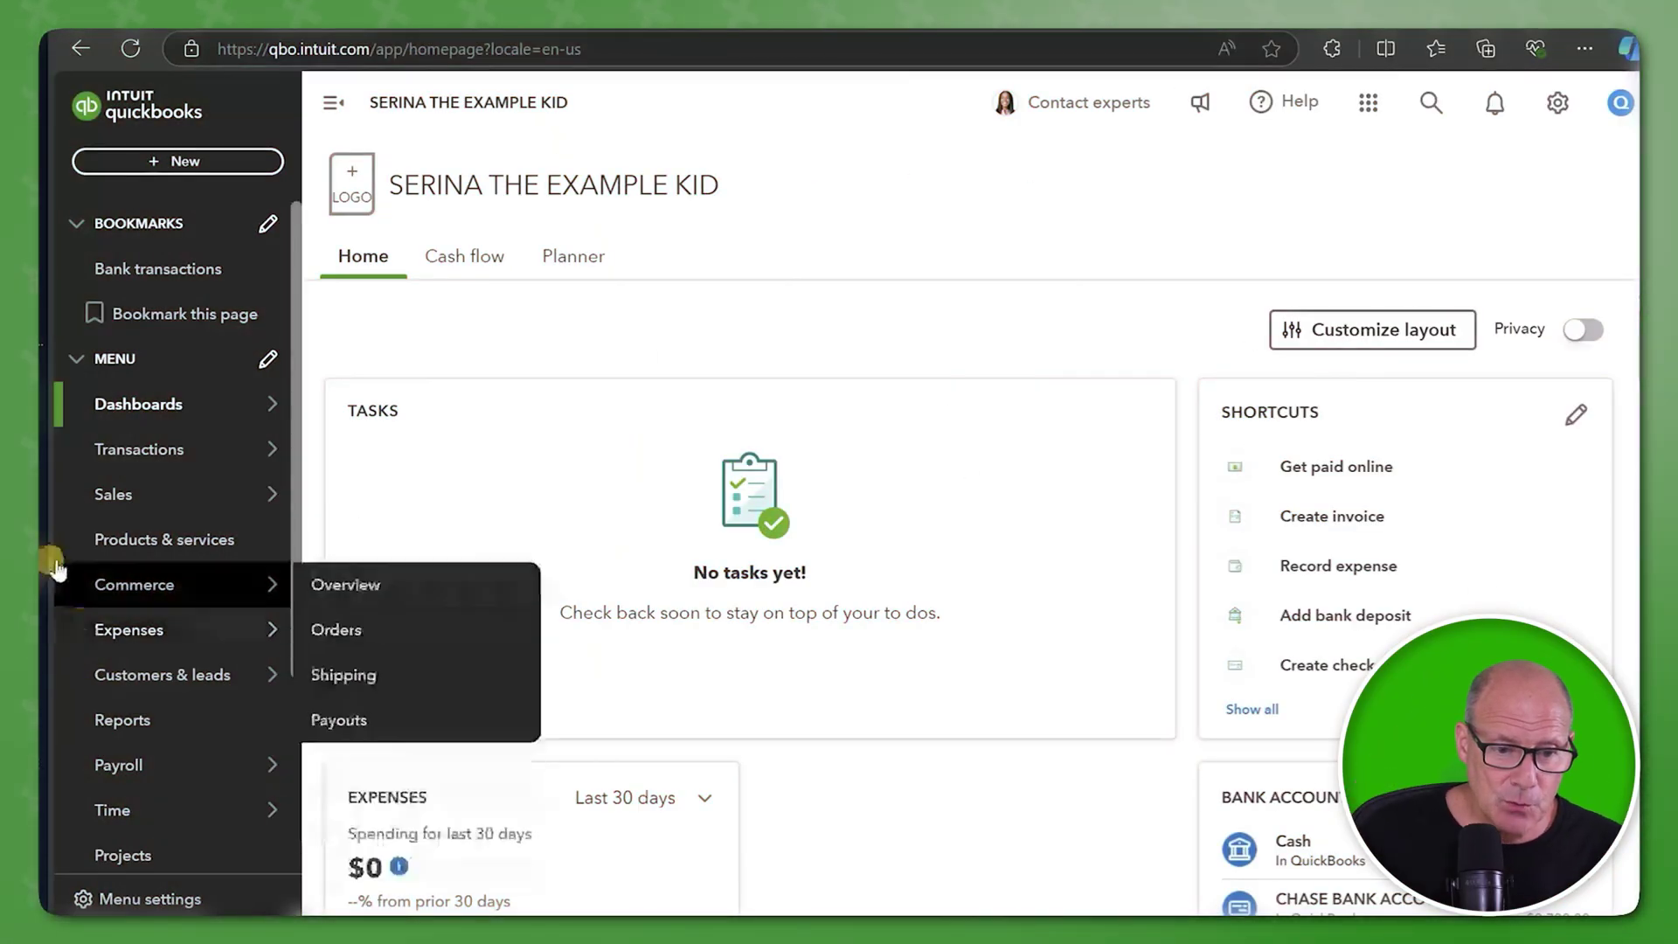
Start a 05/02/2026 bank deposit into SERINA'S WALLET and expand the add-funds lines.
left_click(185, 164)
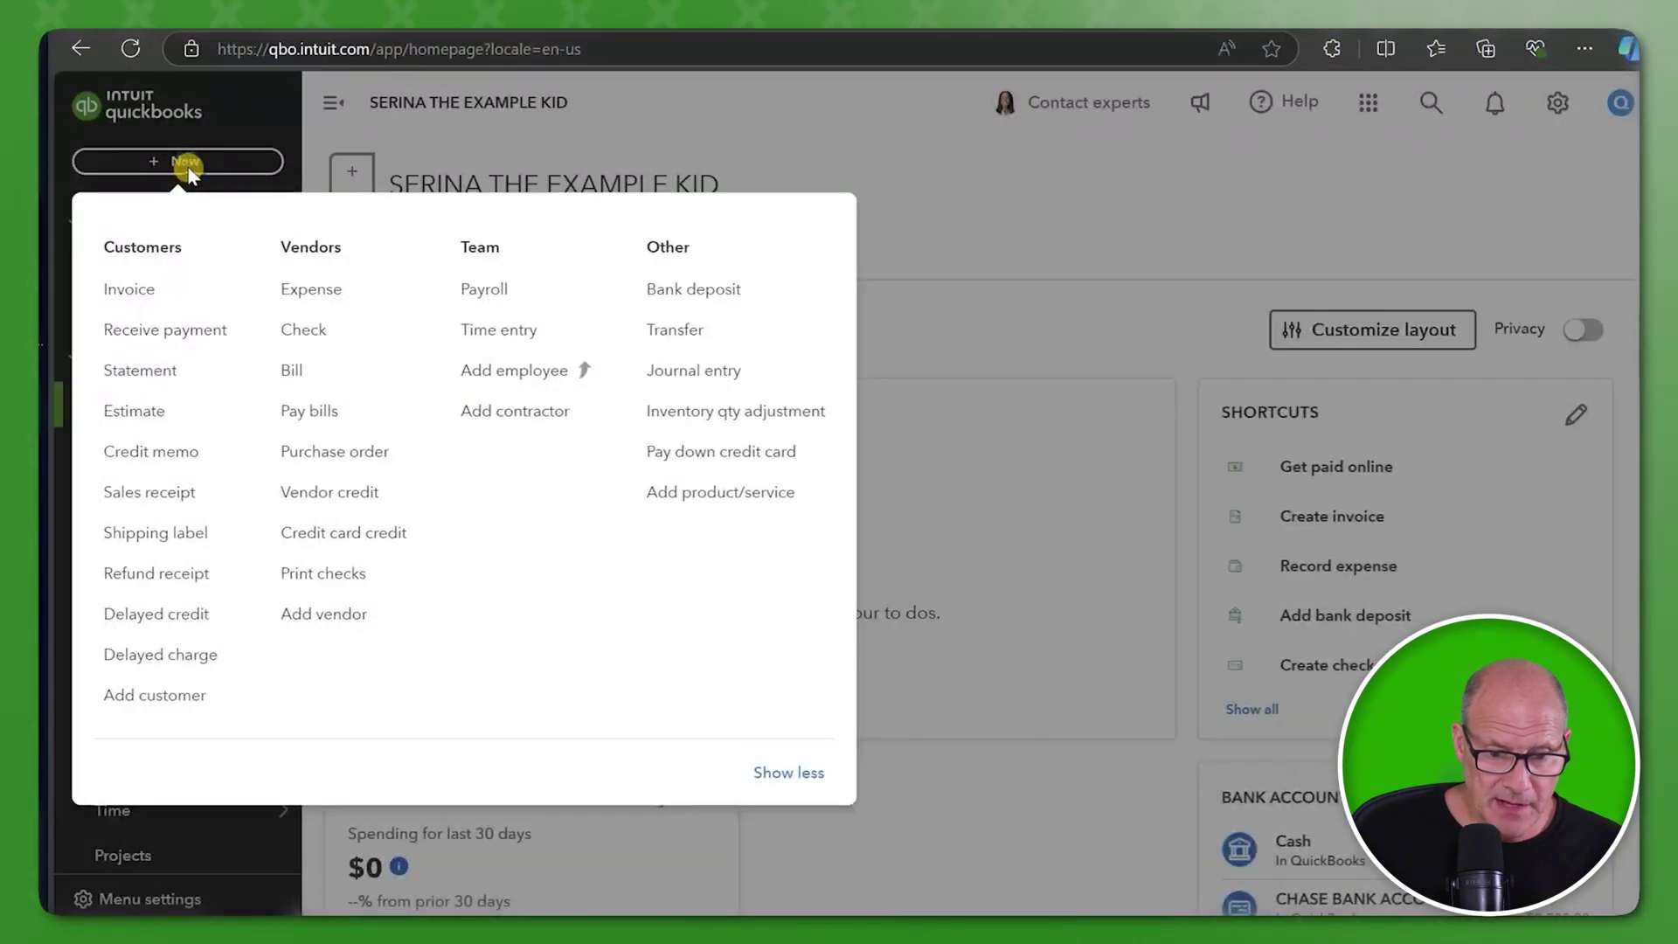
left_click(694, 293)
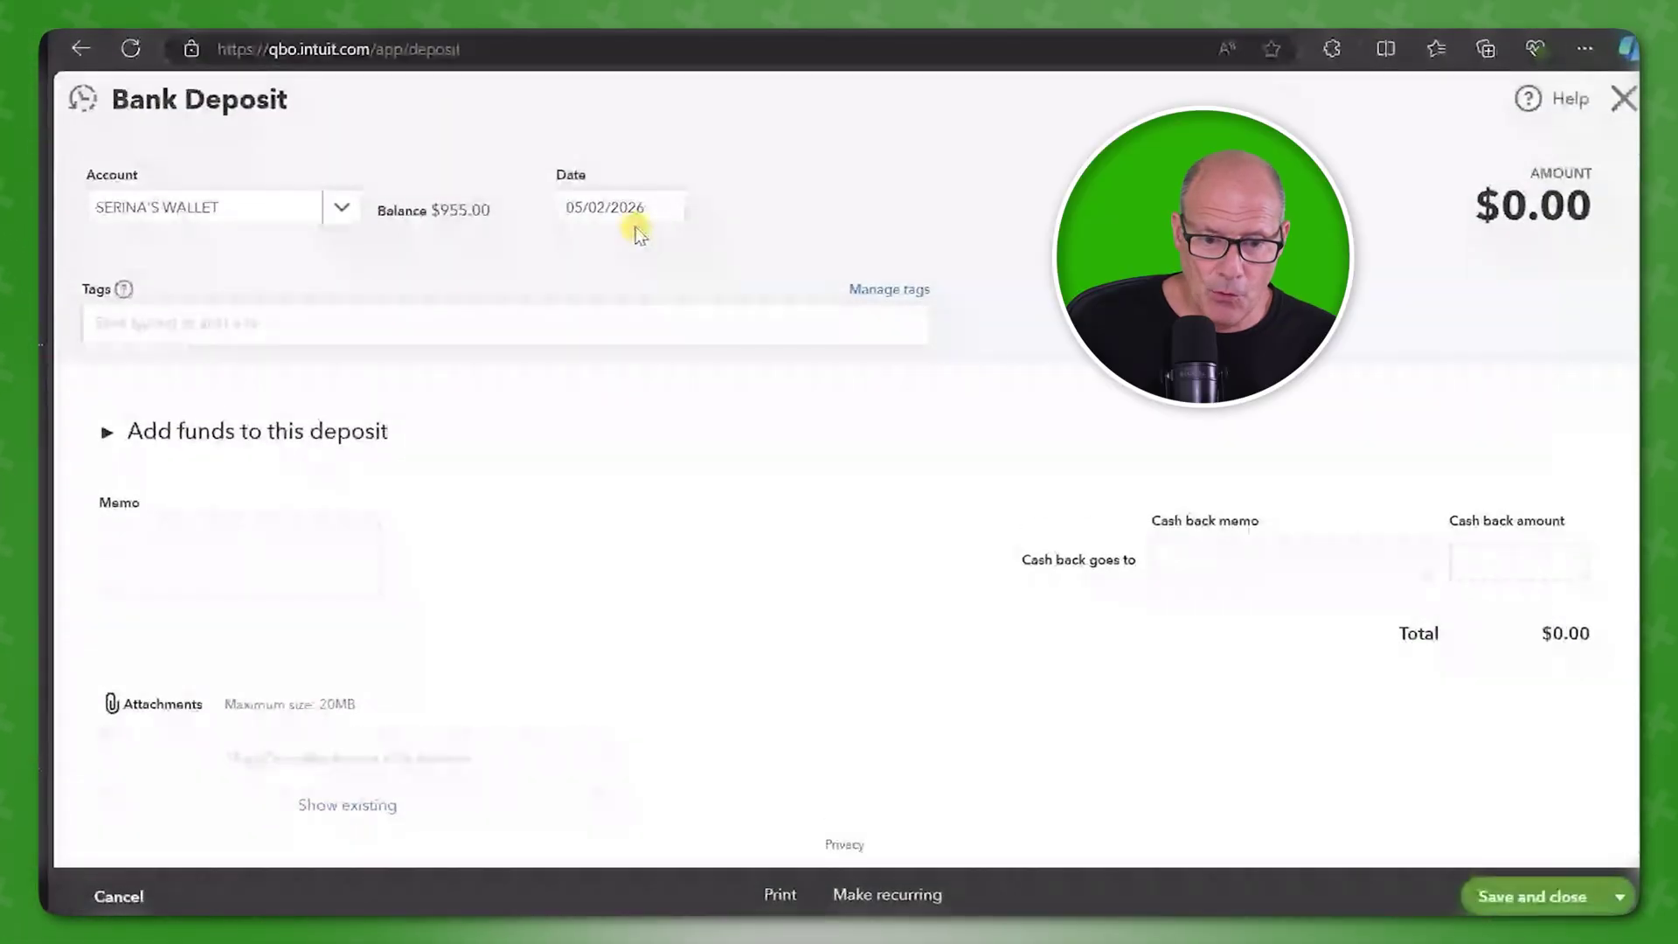
left_click(663, 209)
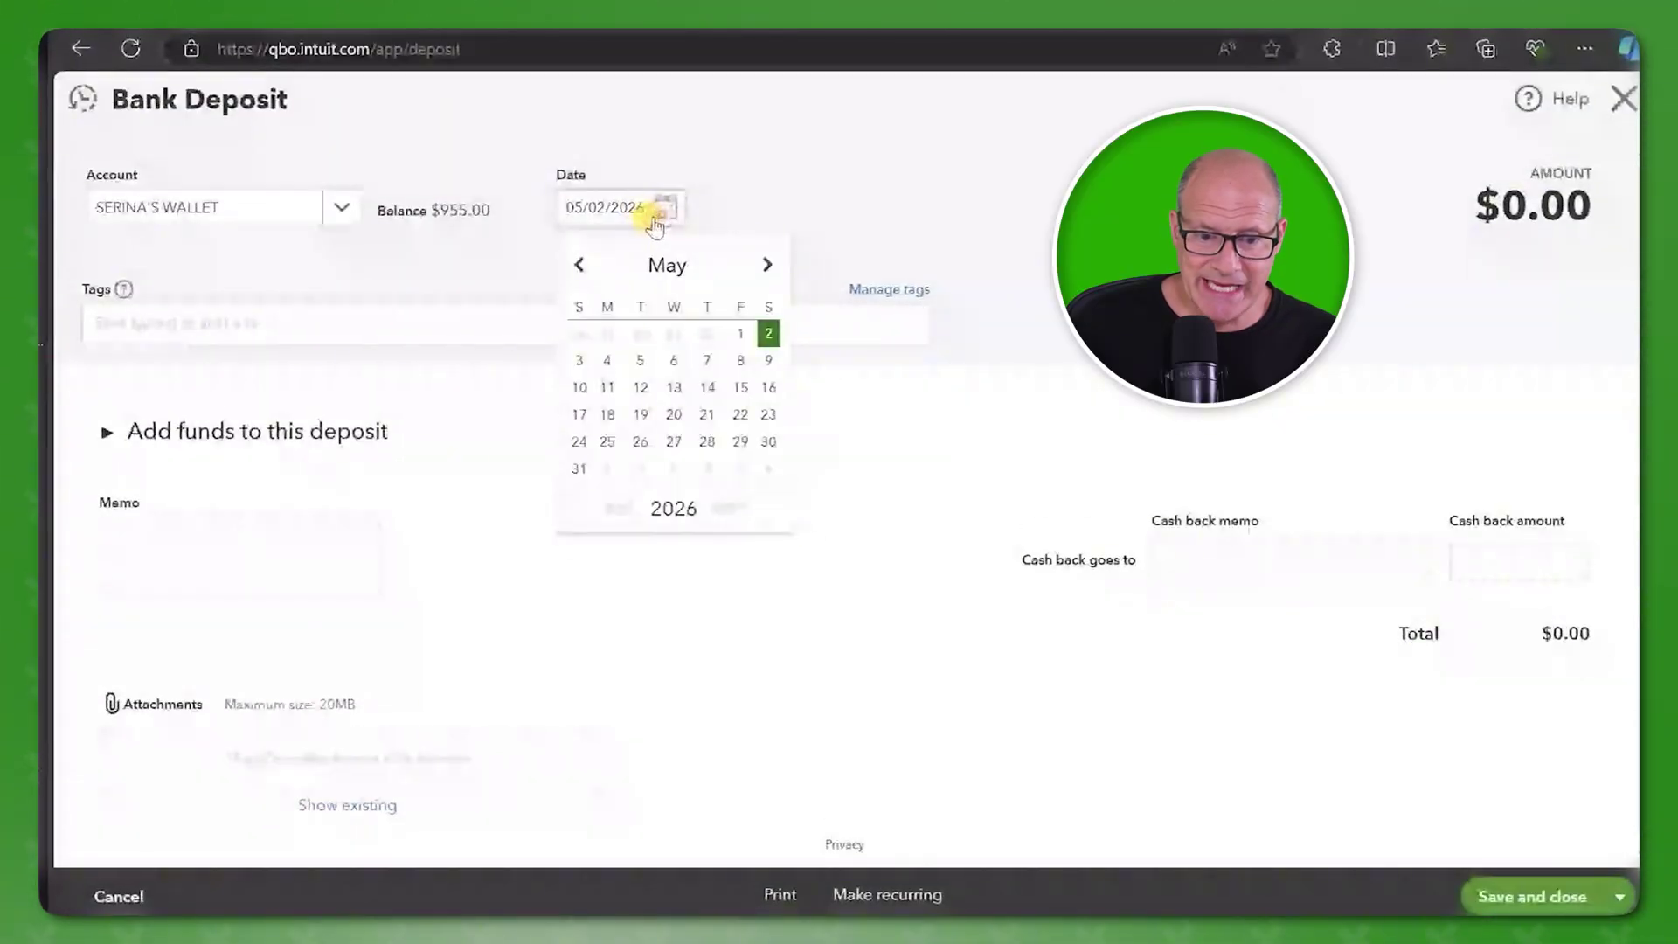
left_click(767, 336)
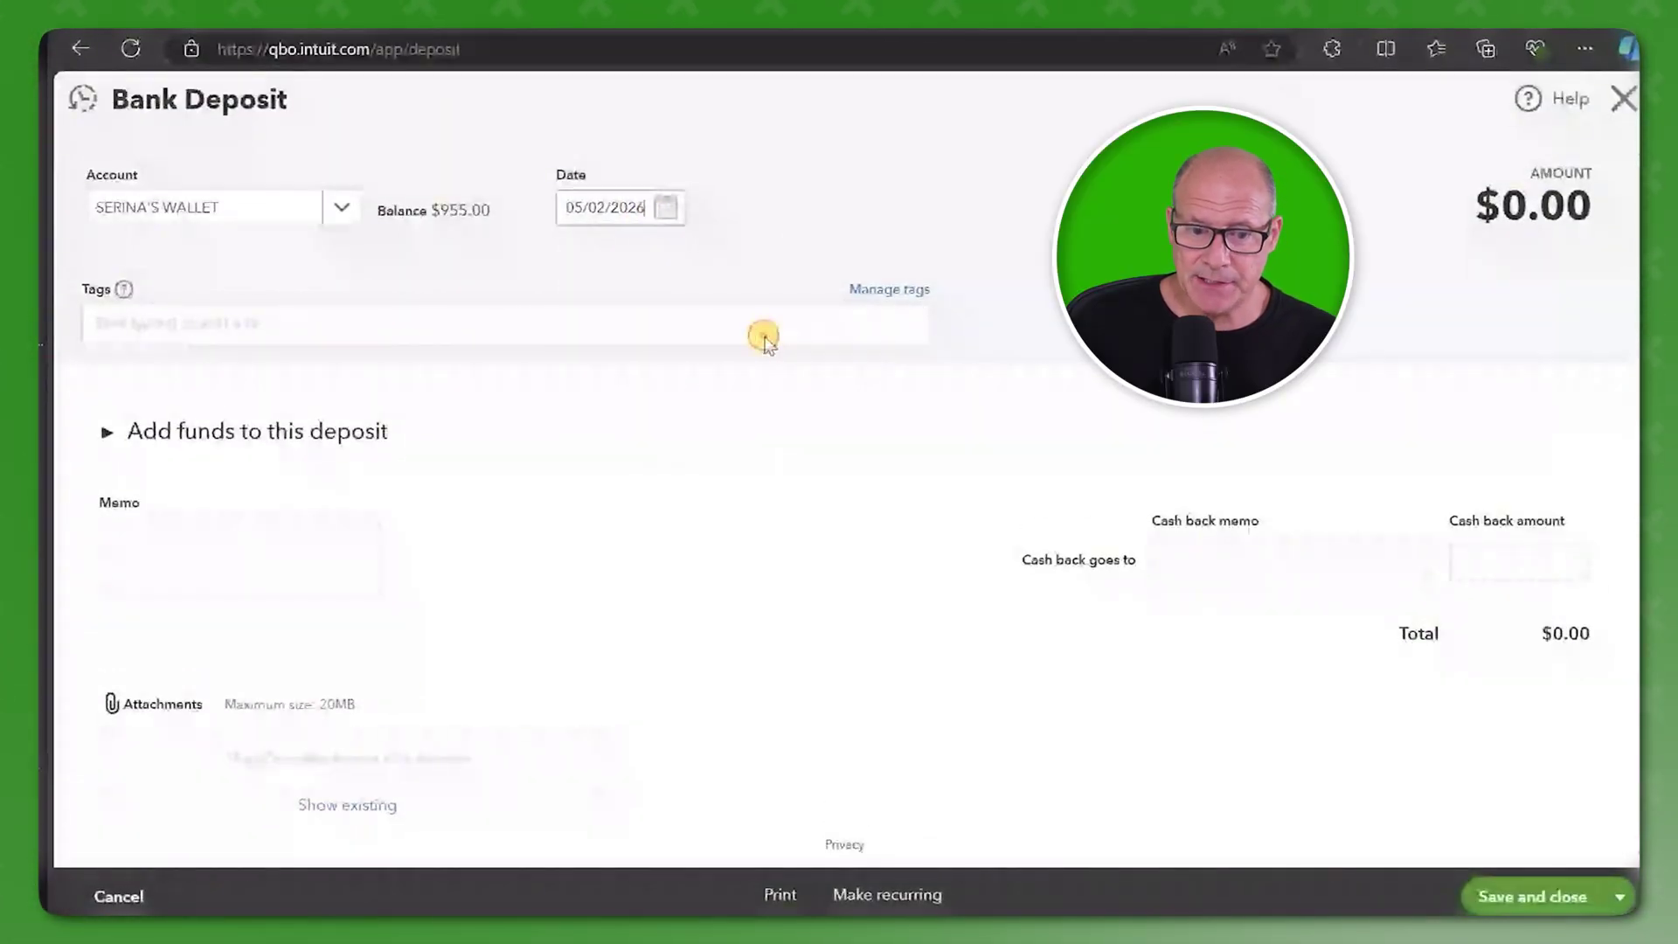
left_click(341, 213)
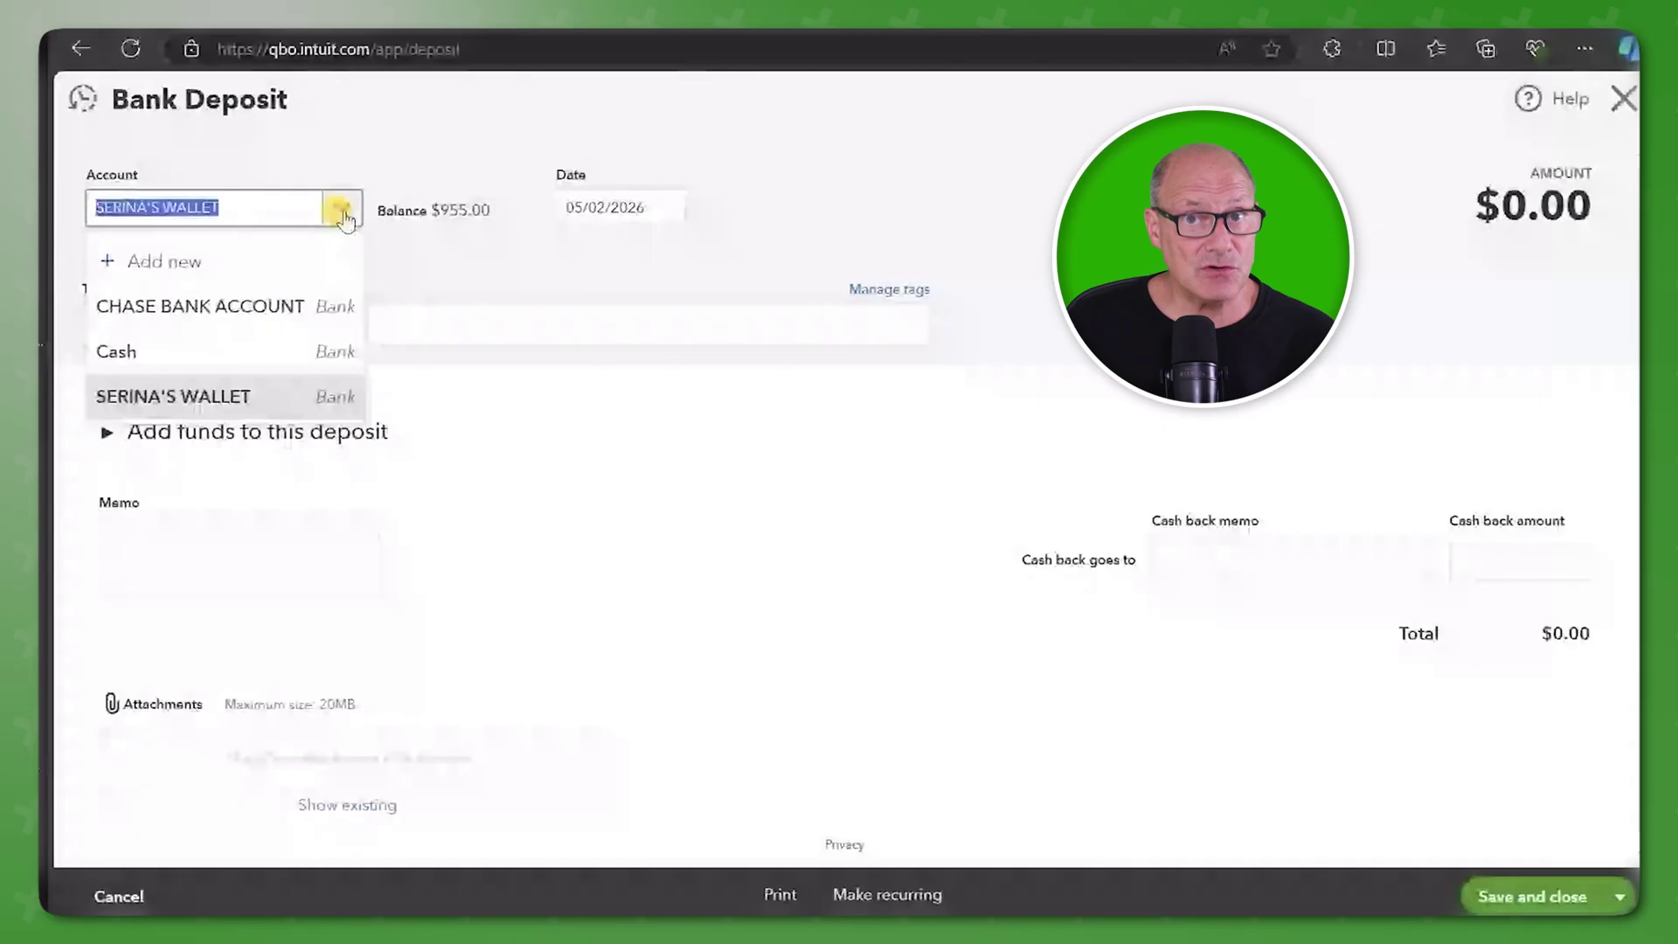
left_click(341, 212)
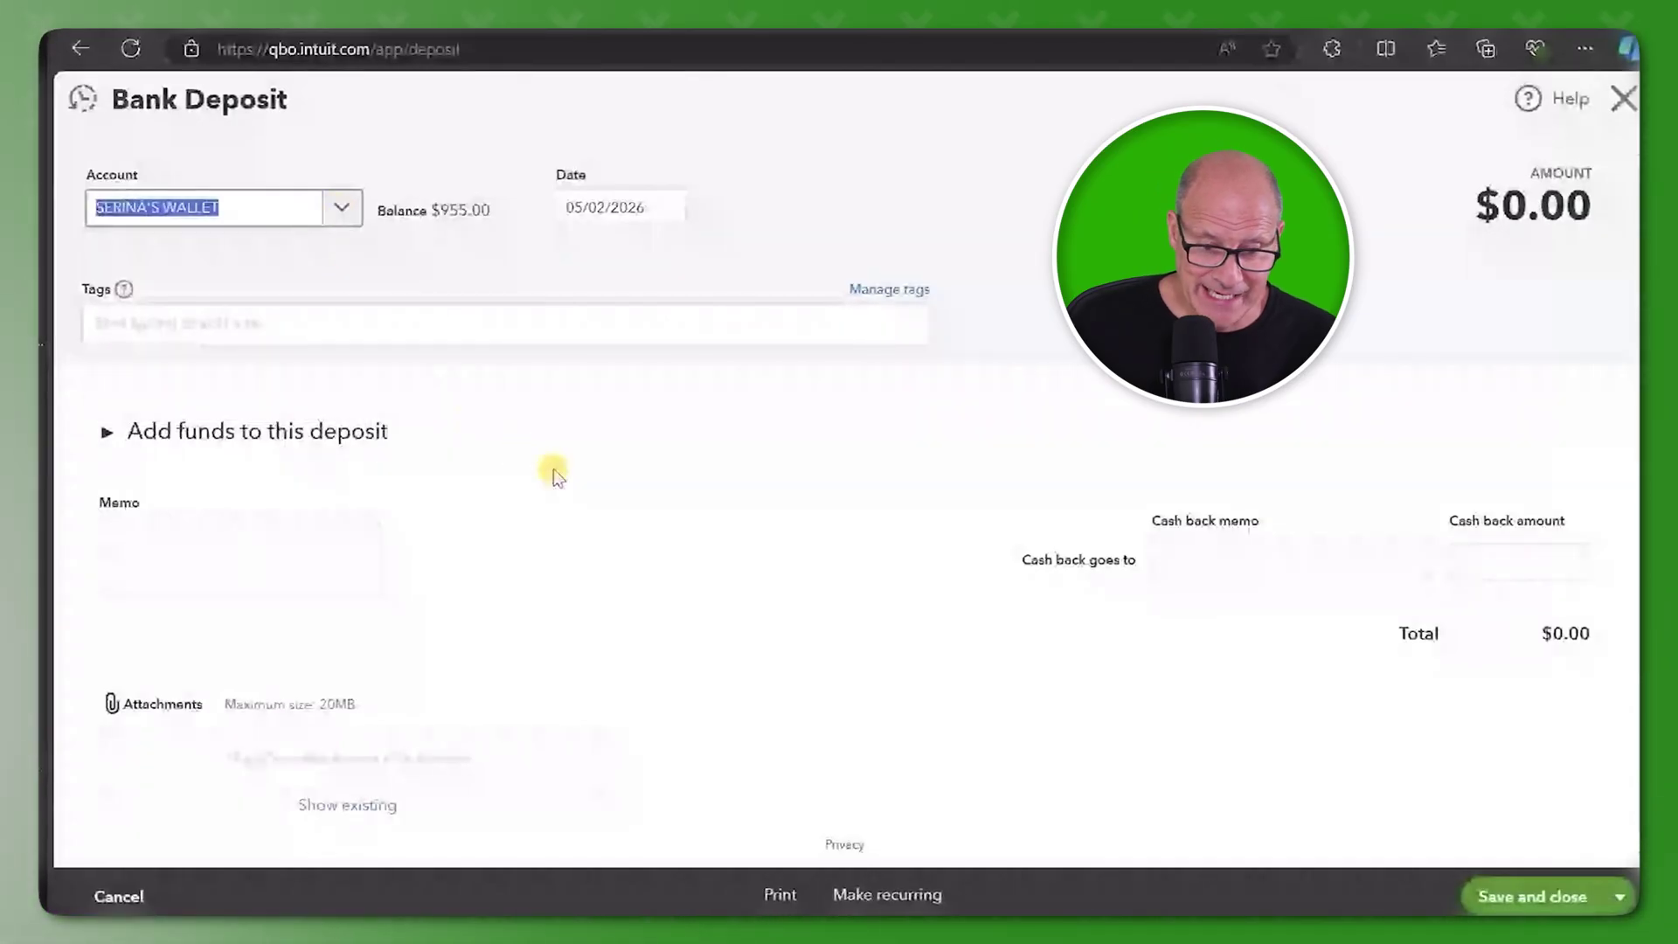
left_click(105, 431)
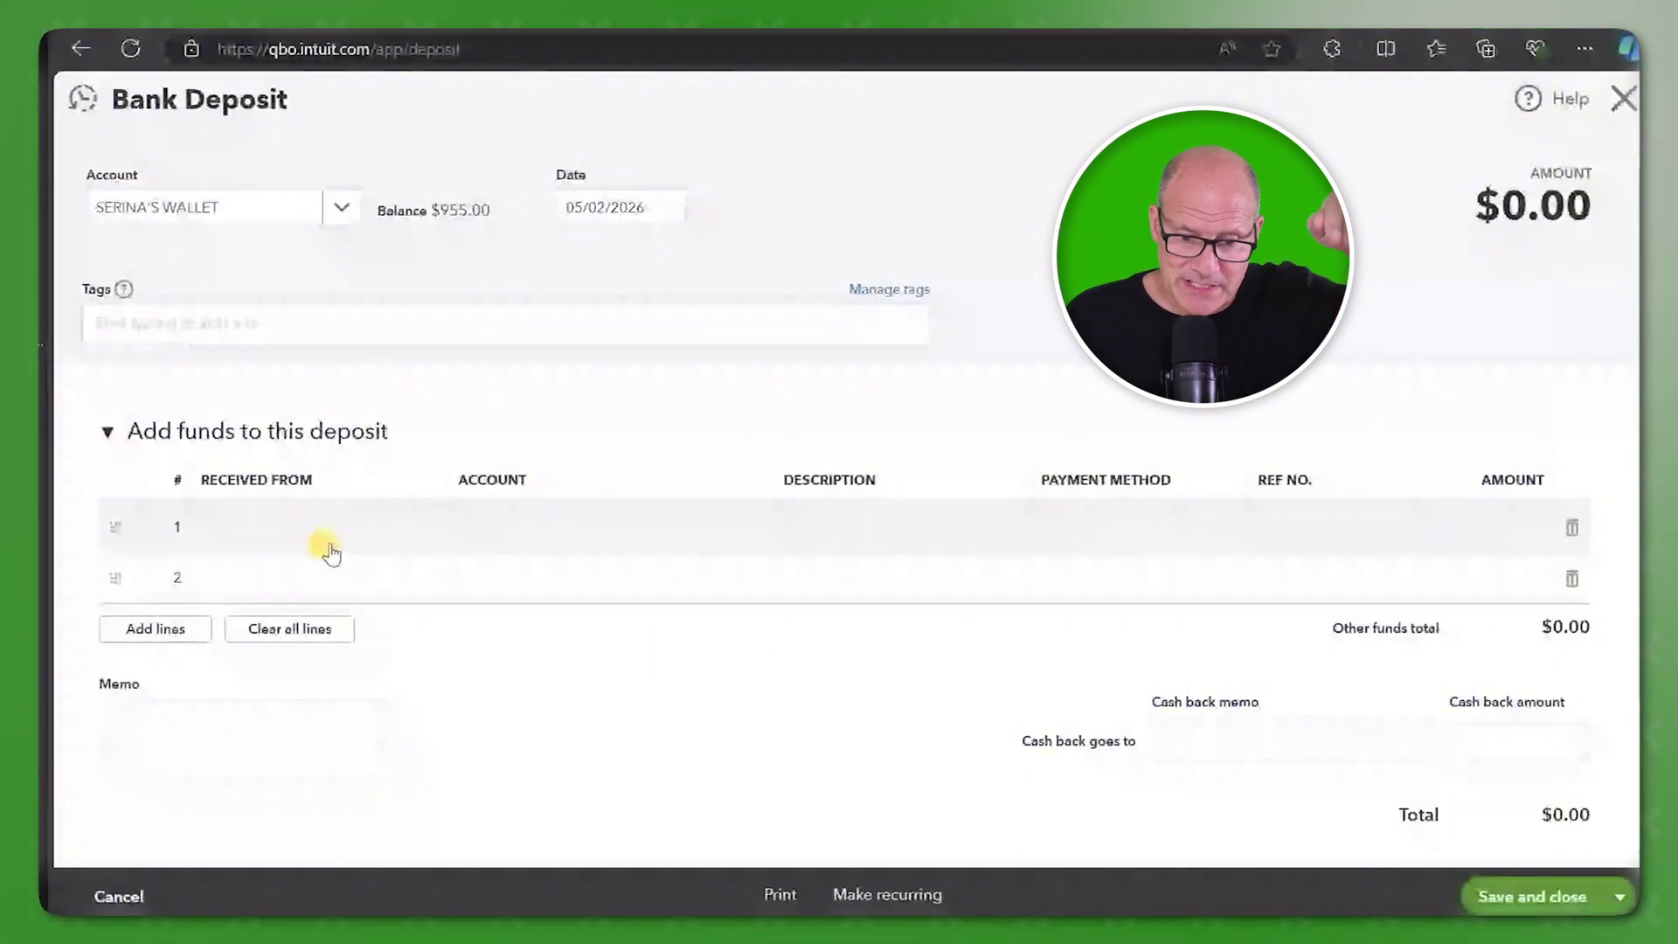
Fill deposit line 1 with DANNY DEADBEAT, INTEREST INCOME and $50.
left_click(388, 527)
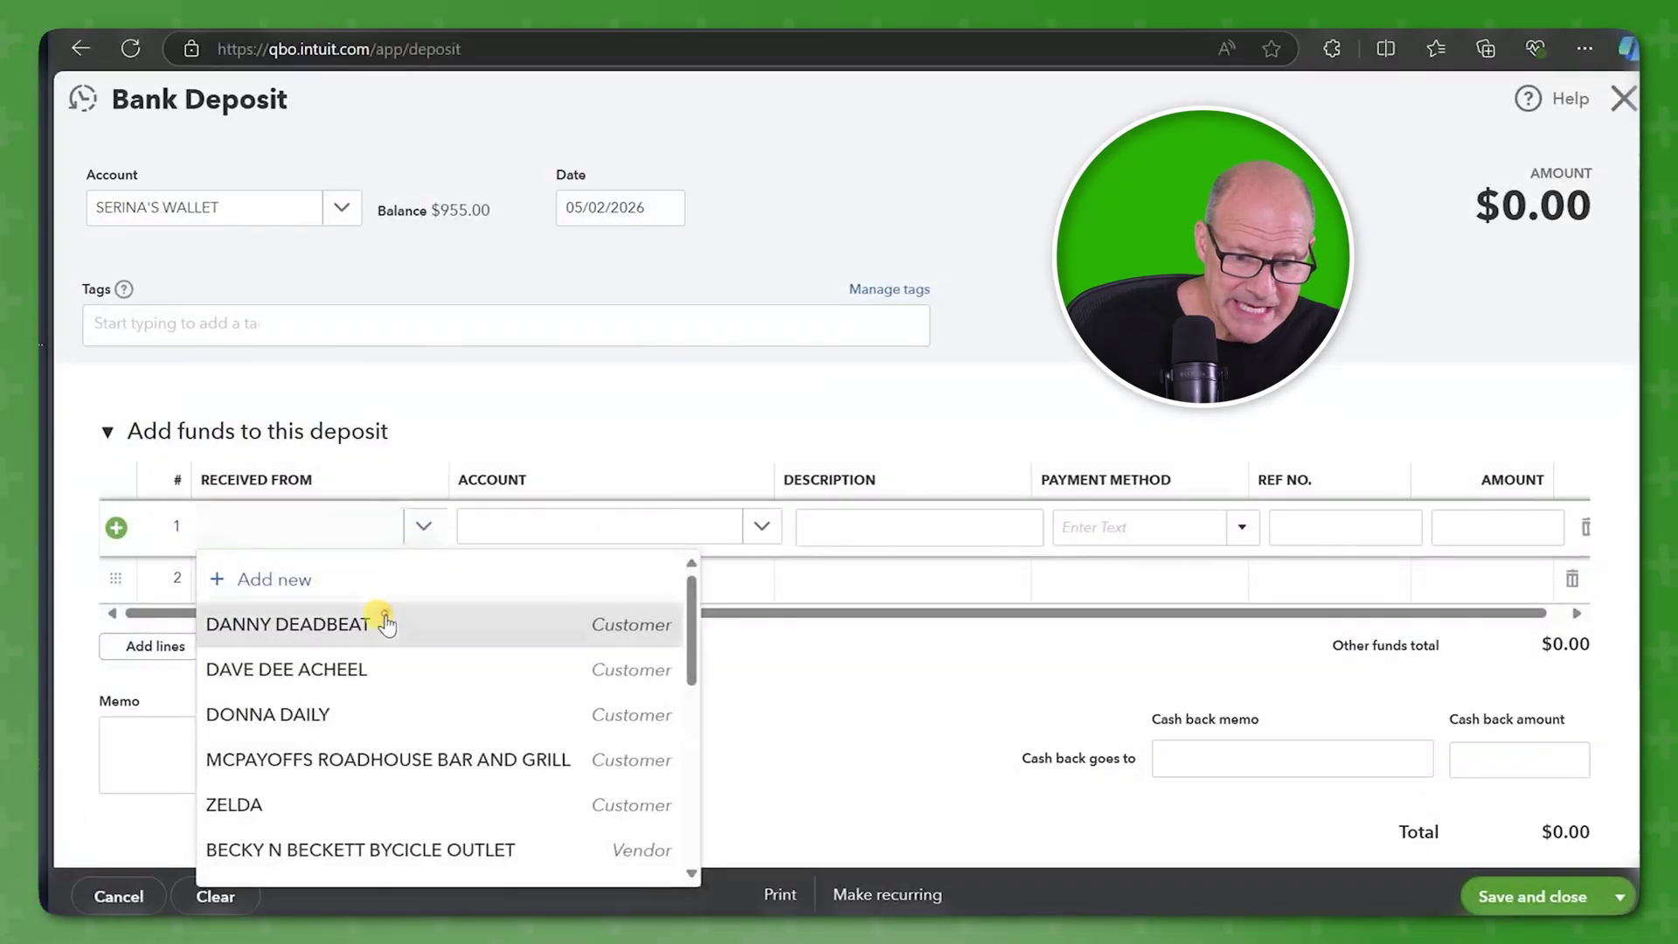
left_click(378, 624)
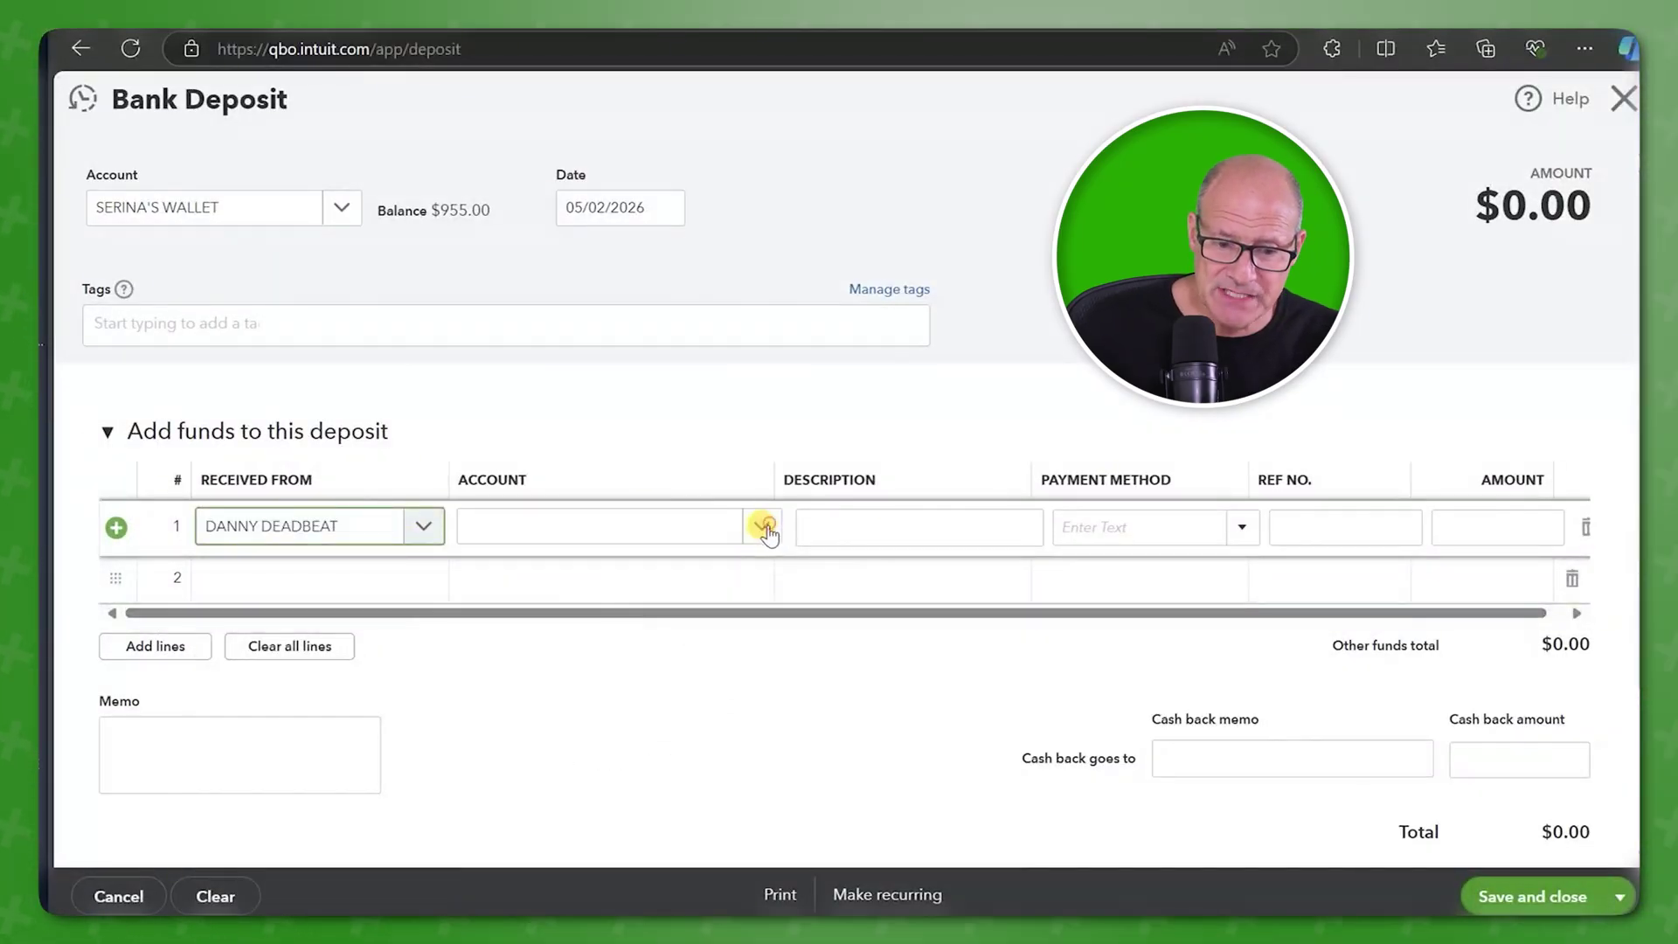
left_click(761, 529)
type("n")
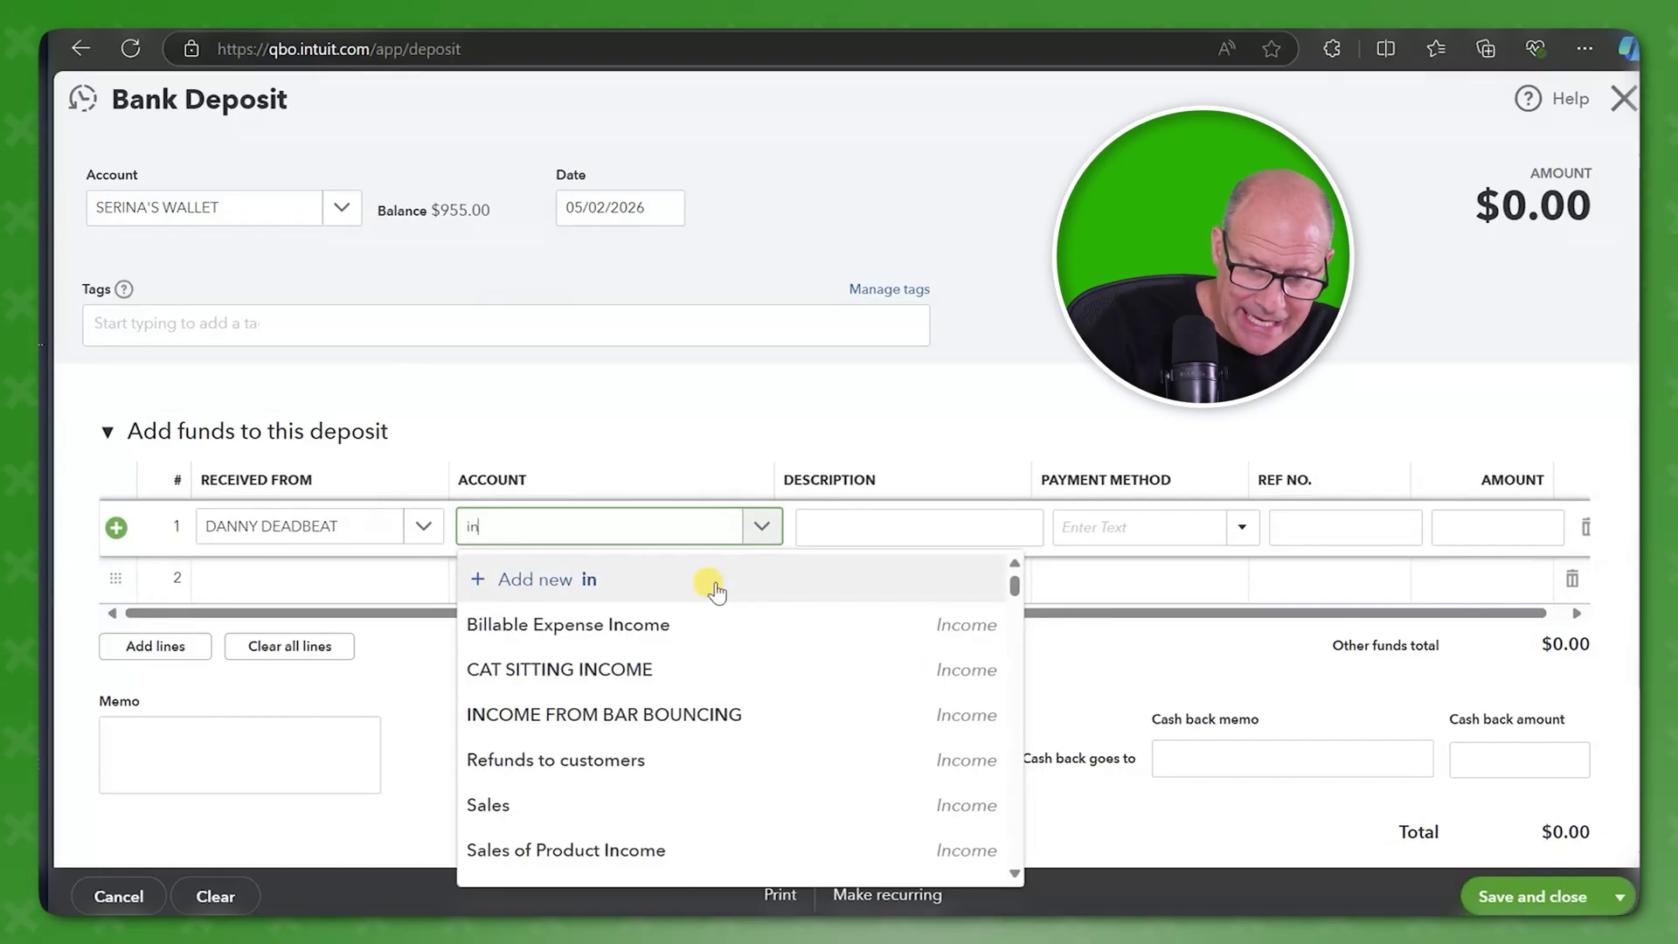
type("t")
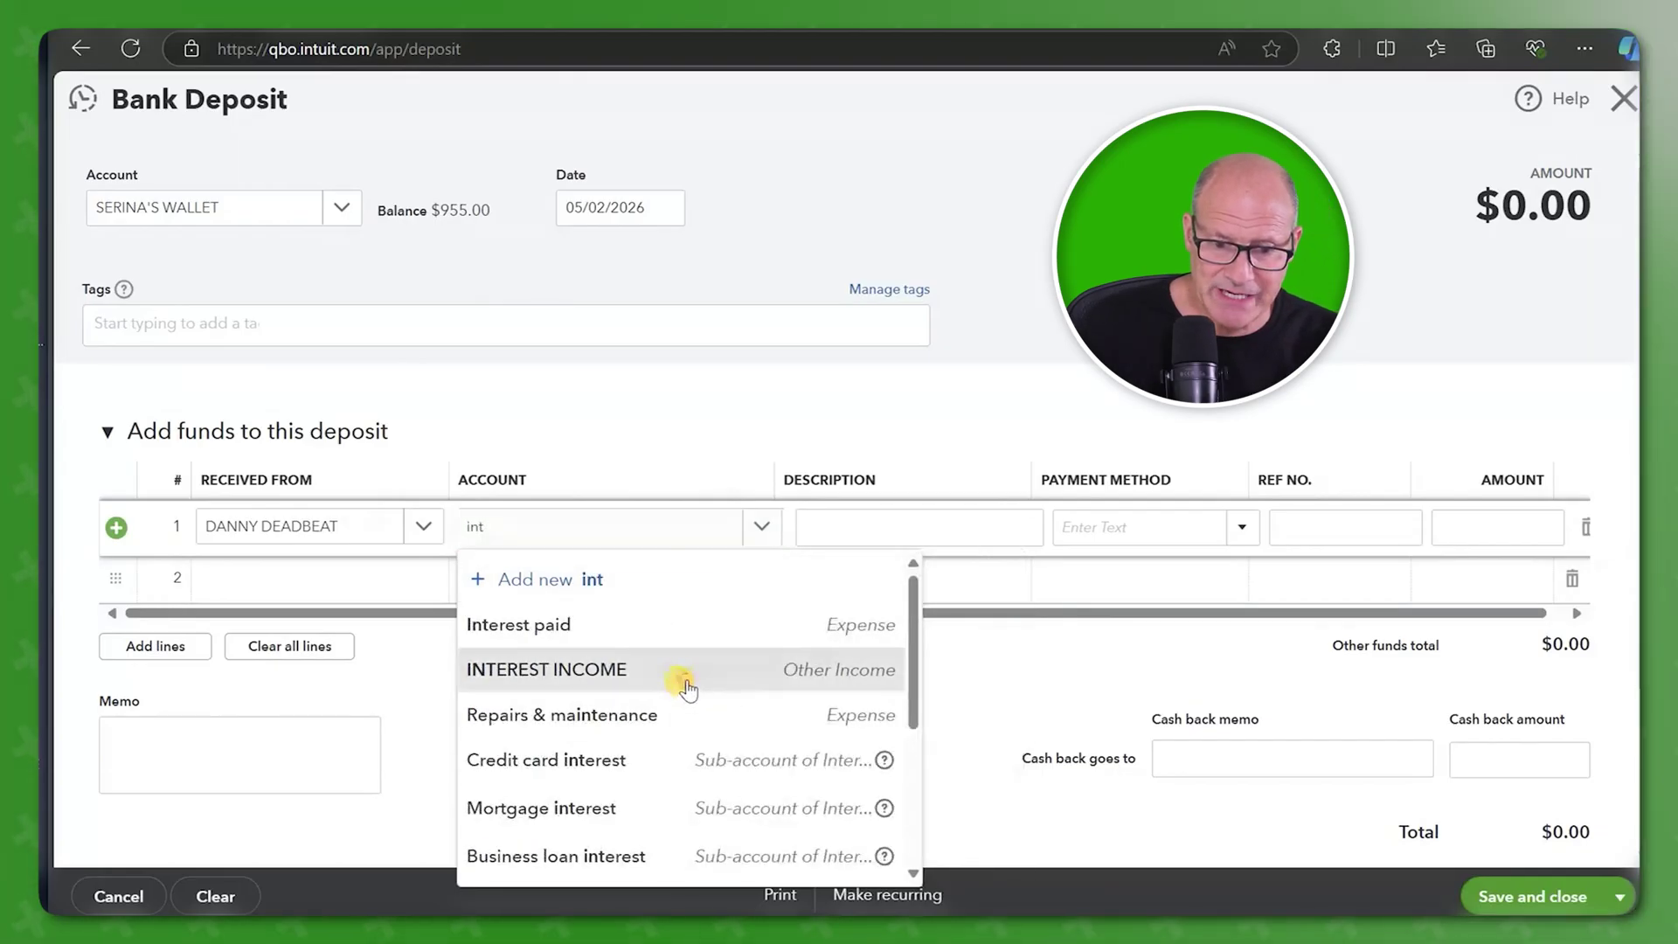
left_click(692, 671)
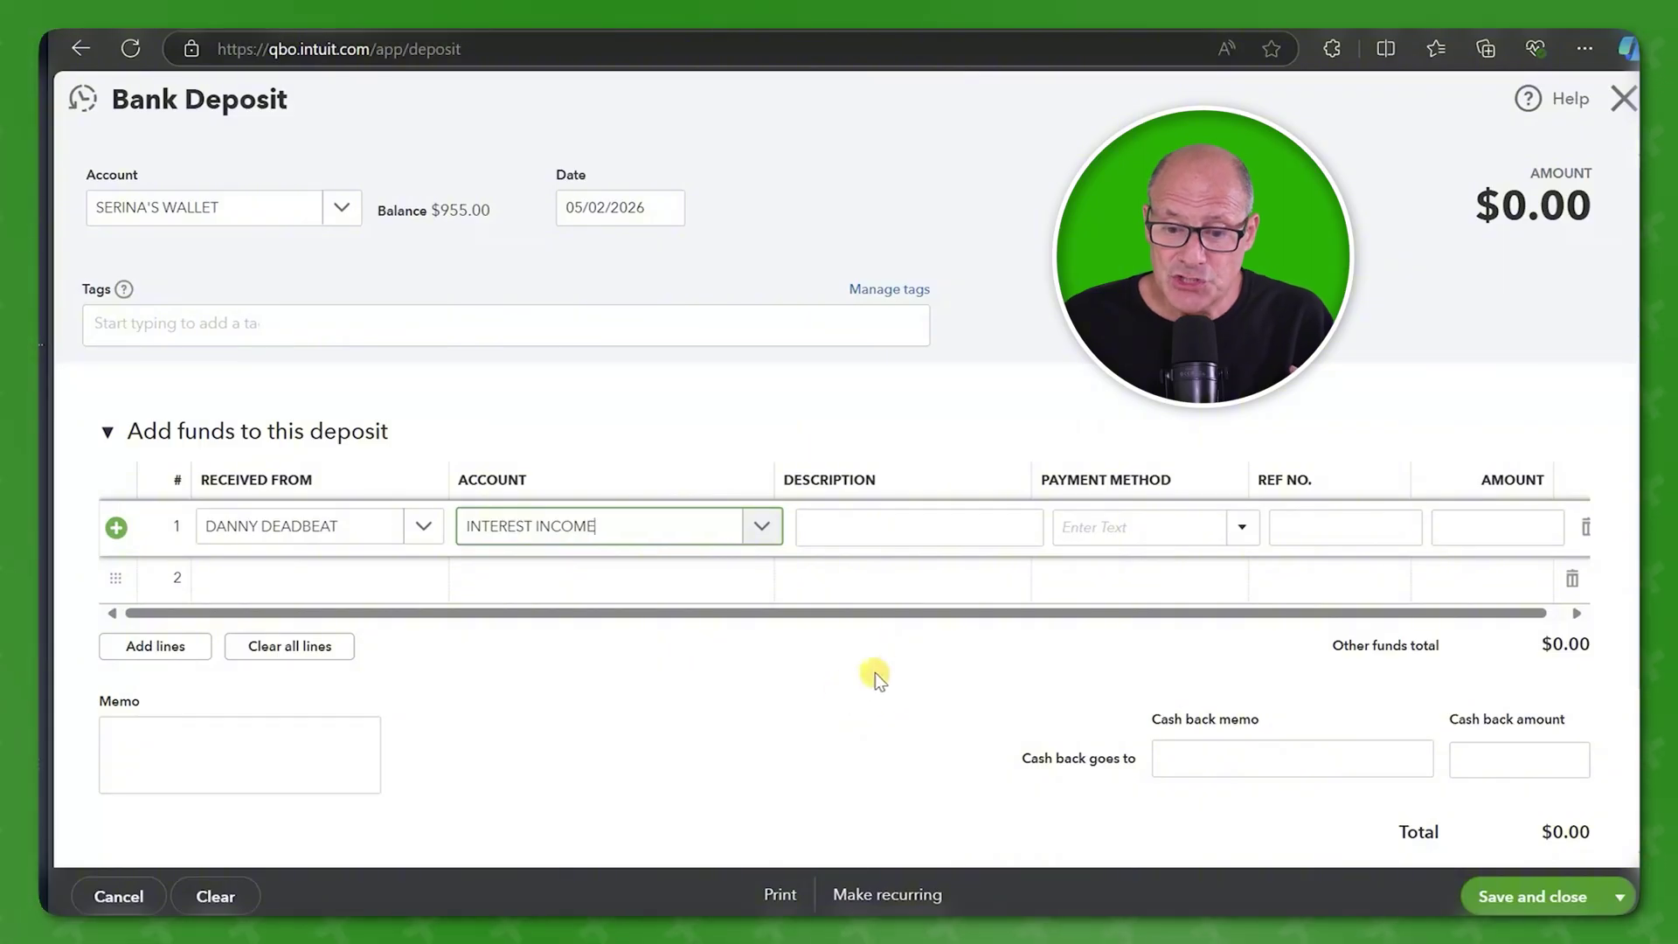
left_click(1455, 530)
type("50")
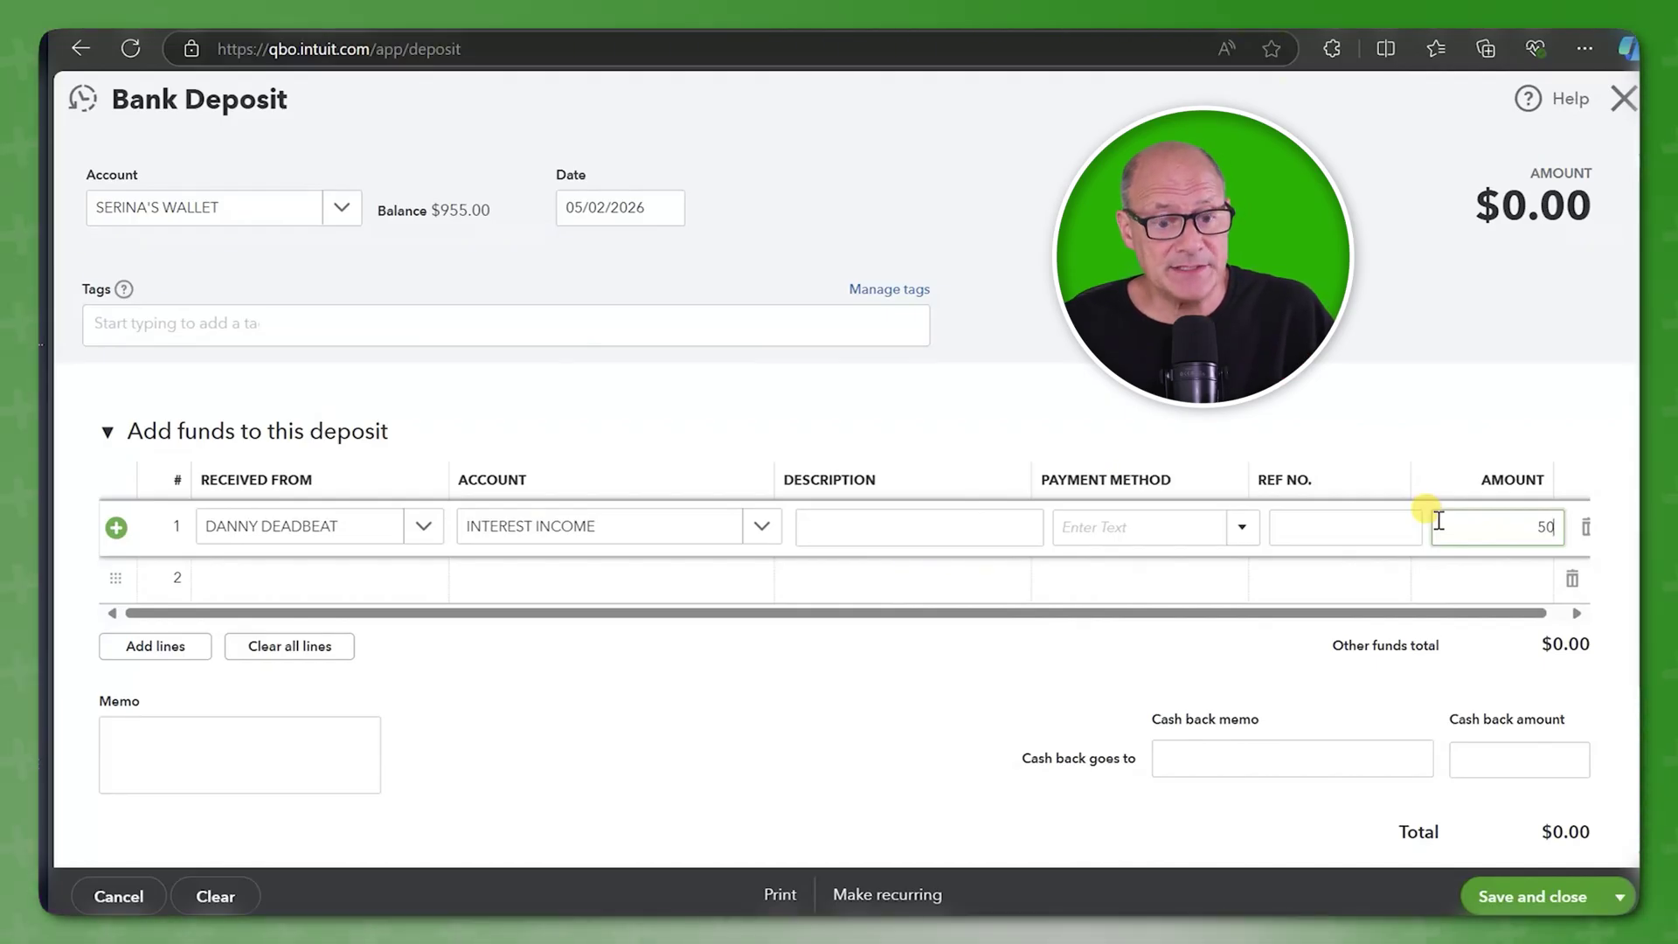
Add line 2 (DANNY DEADBEAT, RECEIVABLE FROM DANNY, $100) and save the deposit.
left_click(412, 575)
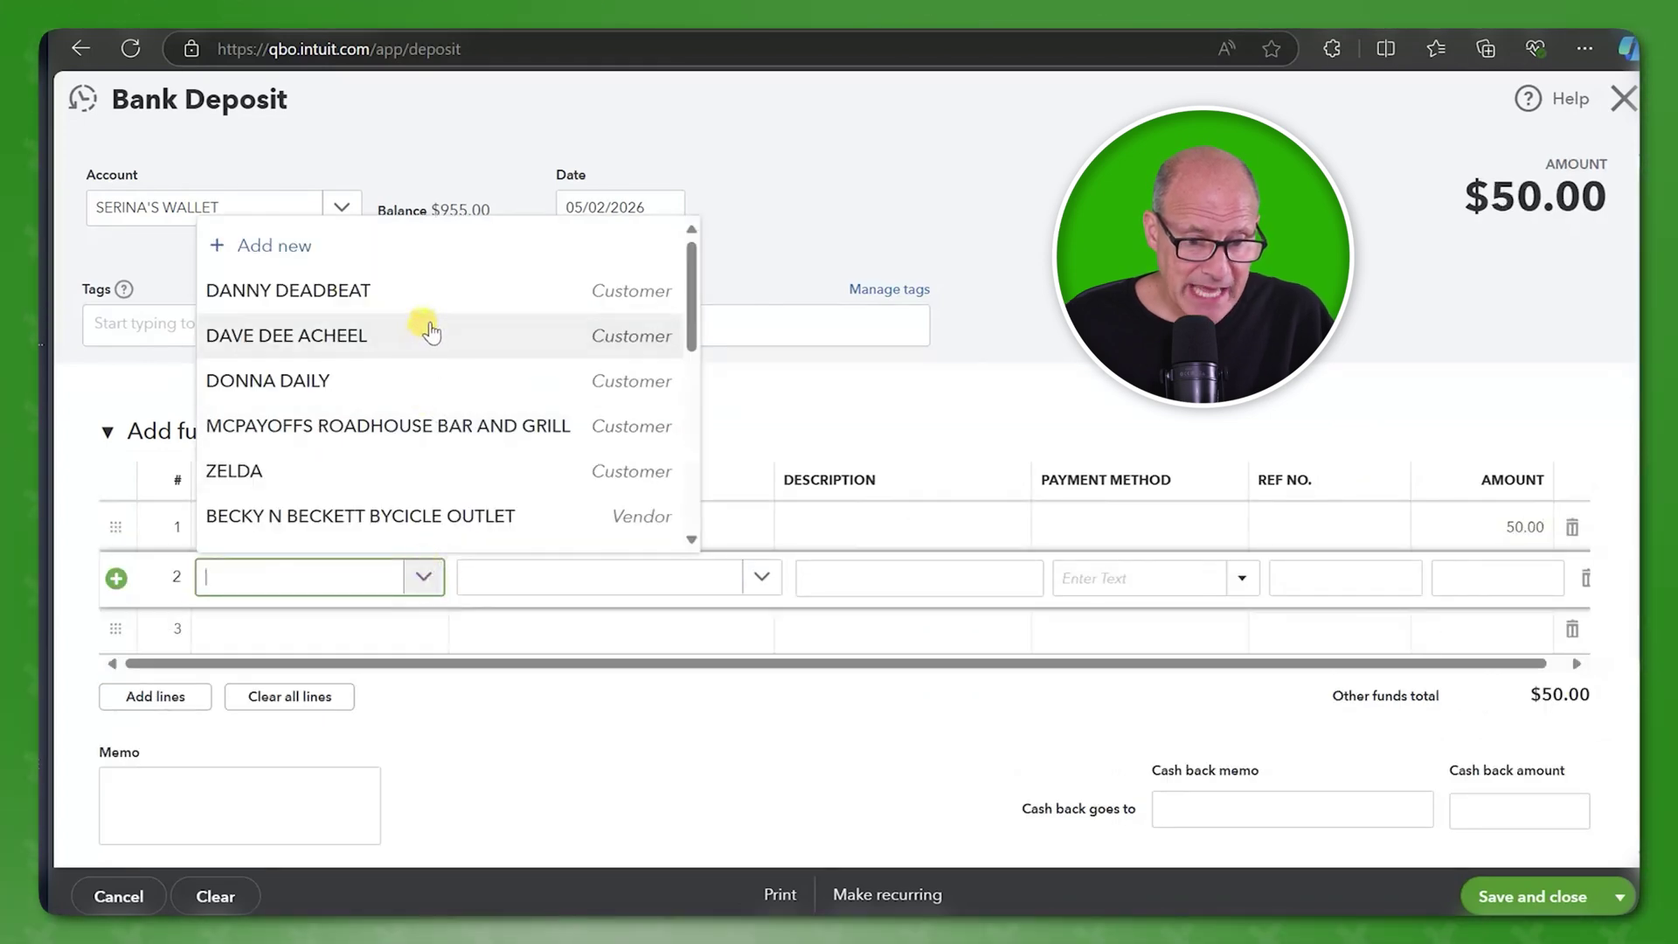
left_click(434, 293)
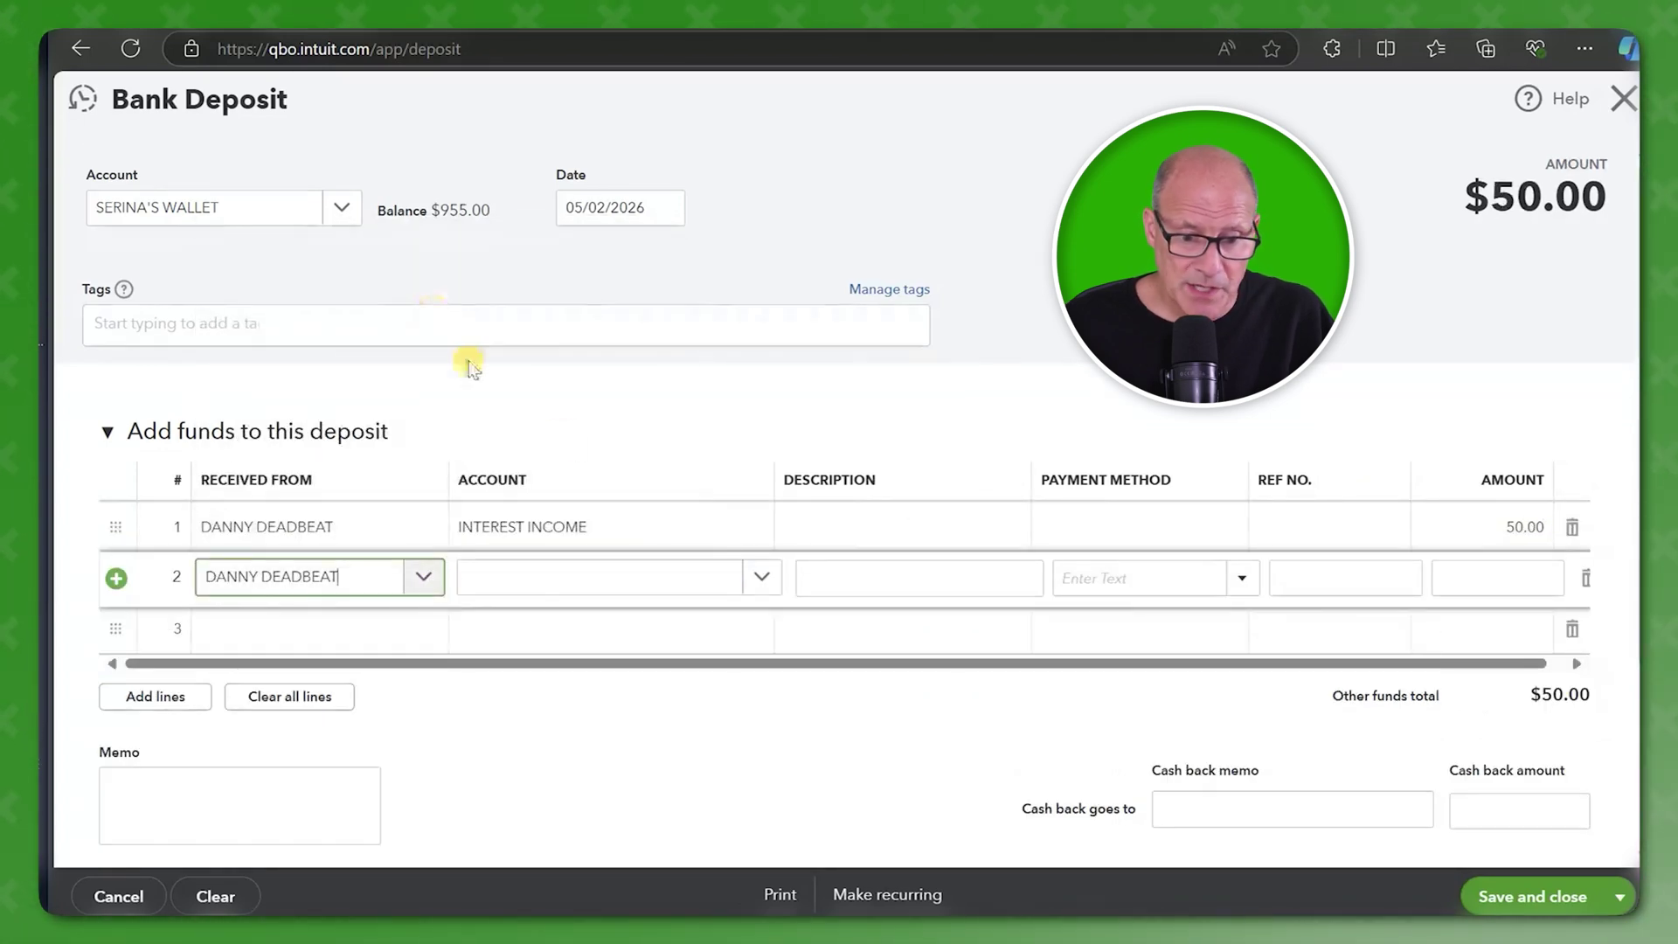
left_click(759, 586)
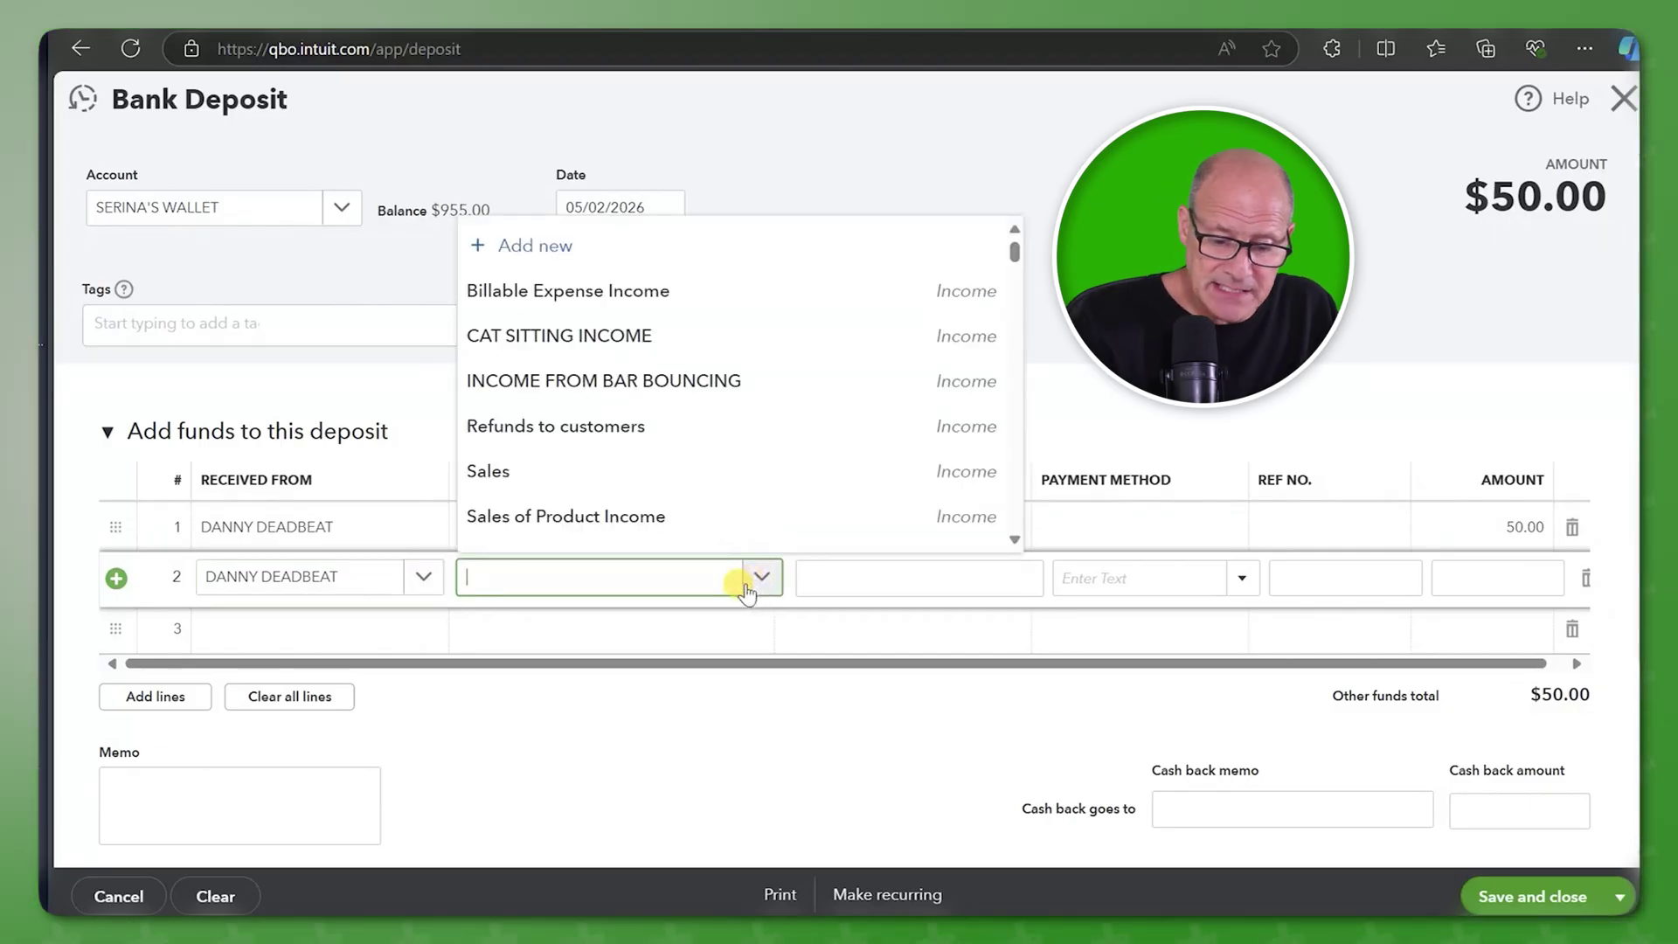
type("rec")
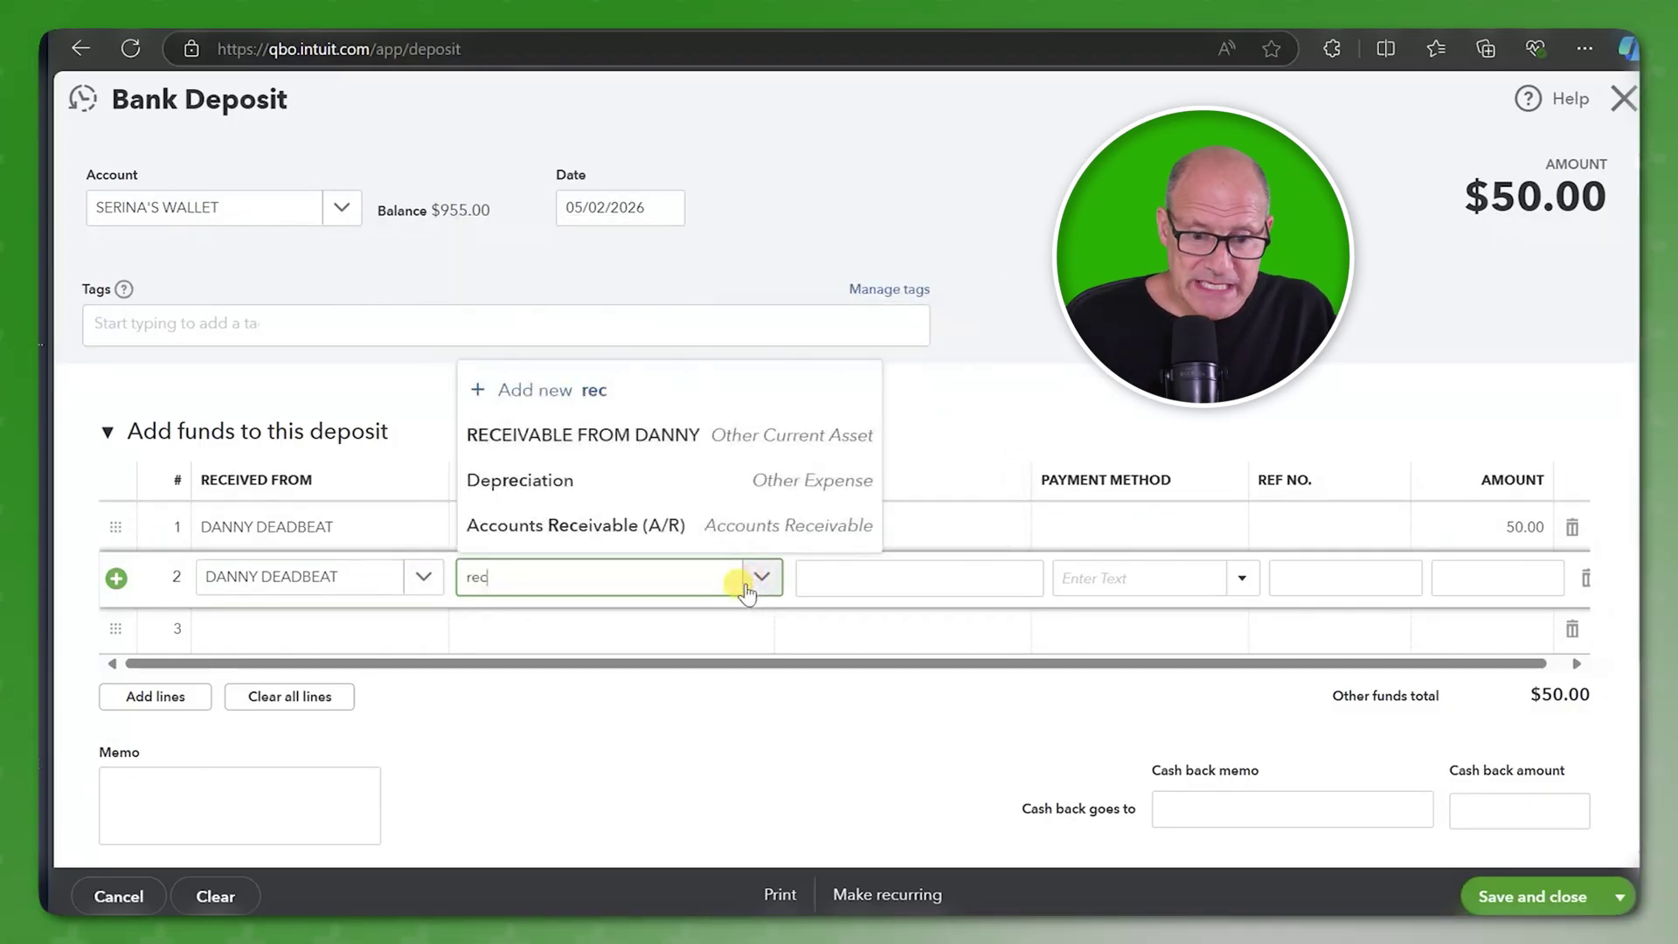
left_click(721, 434)
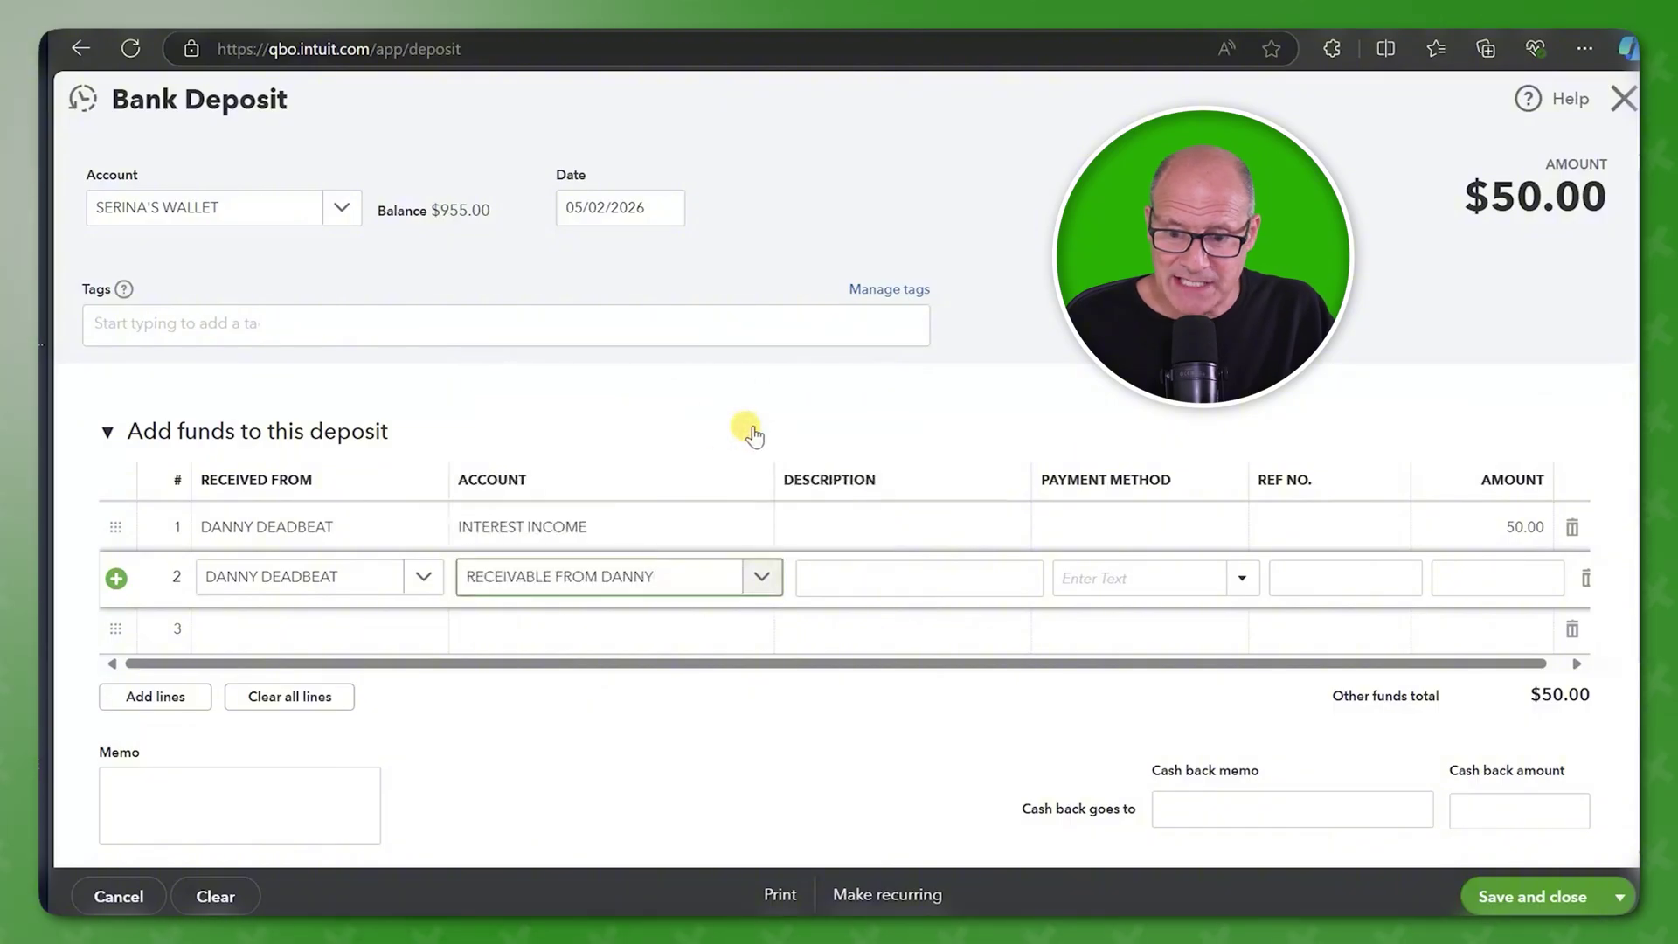
left_click(1463, 579)
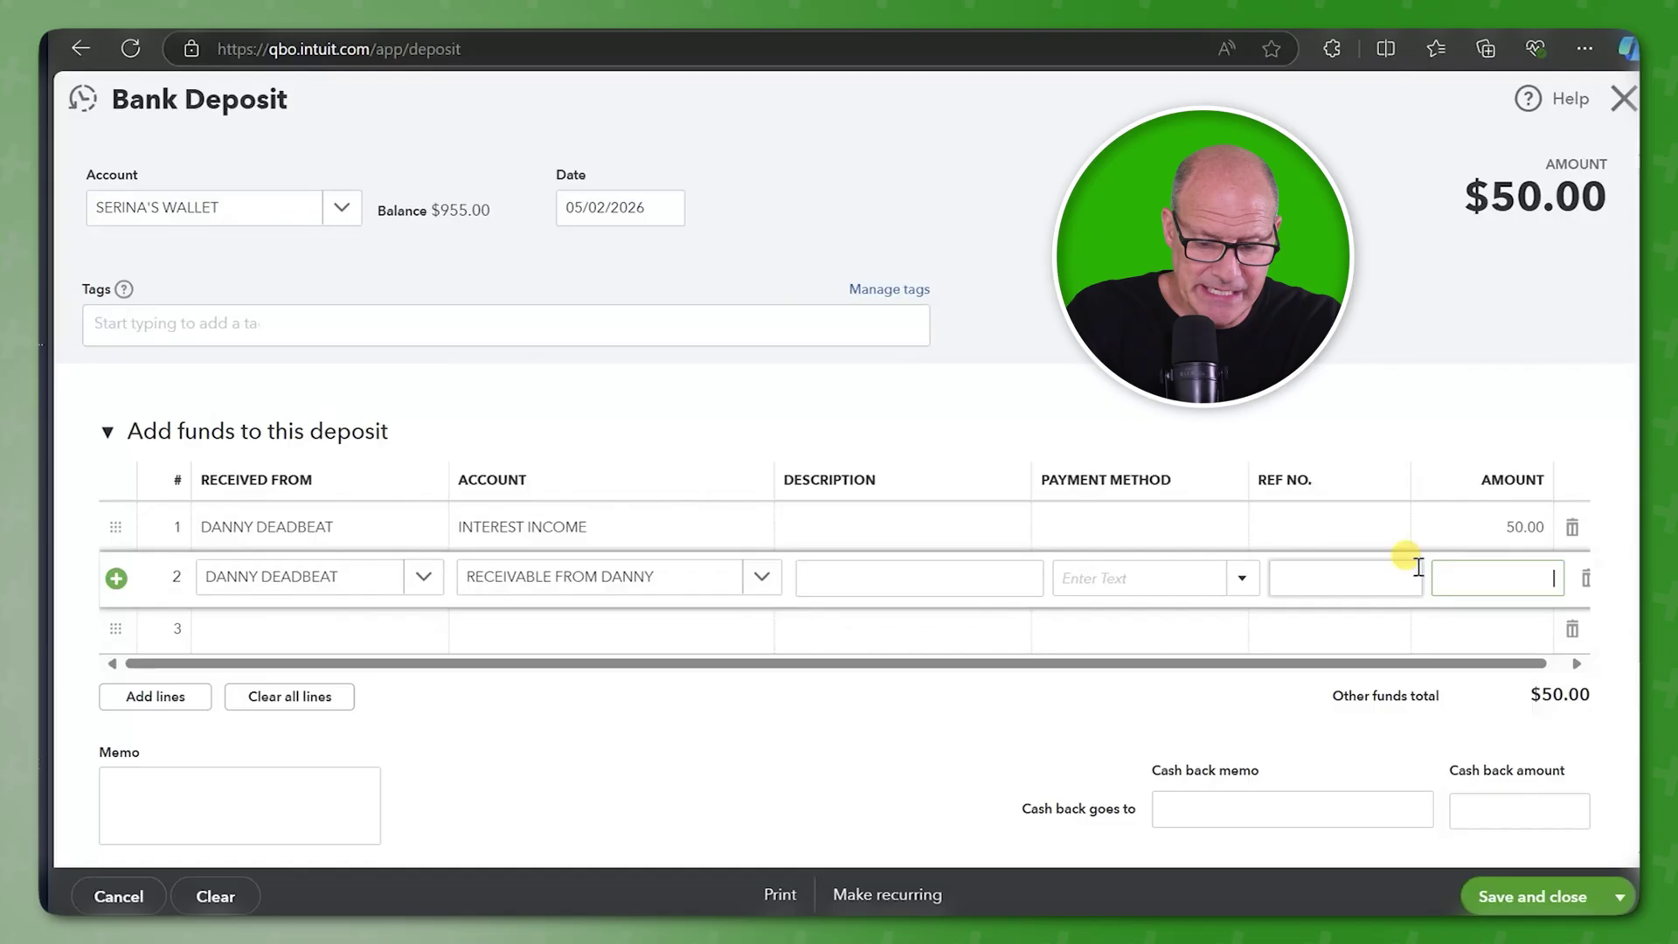
type("100")
key("Tab")
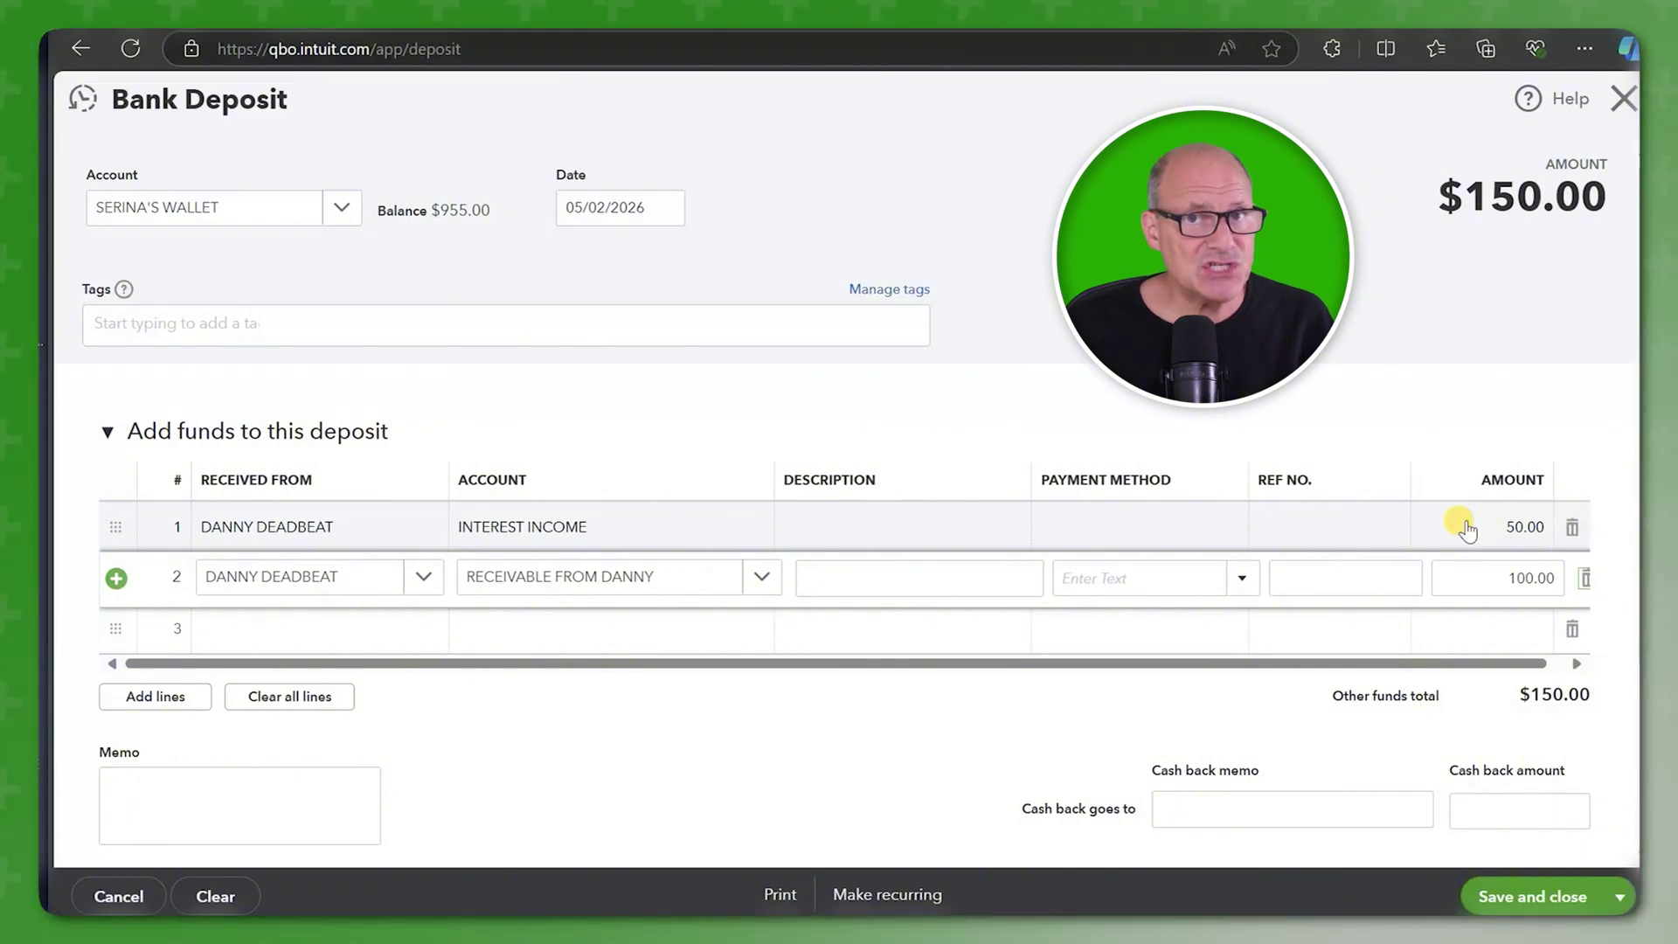
left_click(1529, 898)
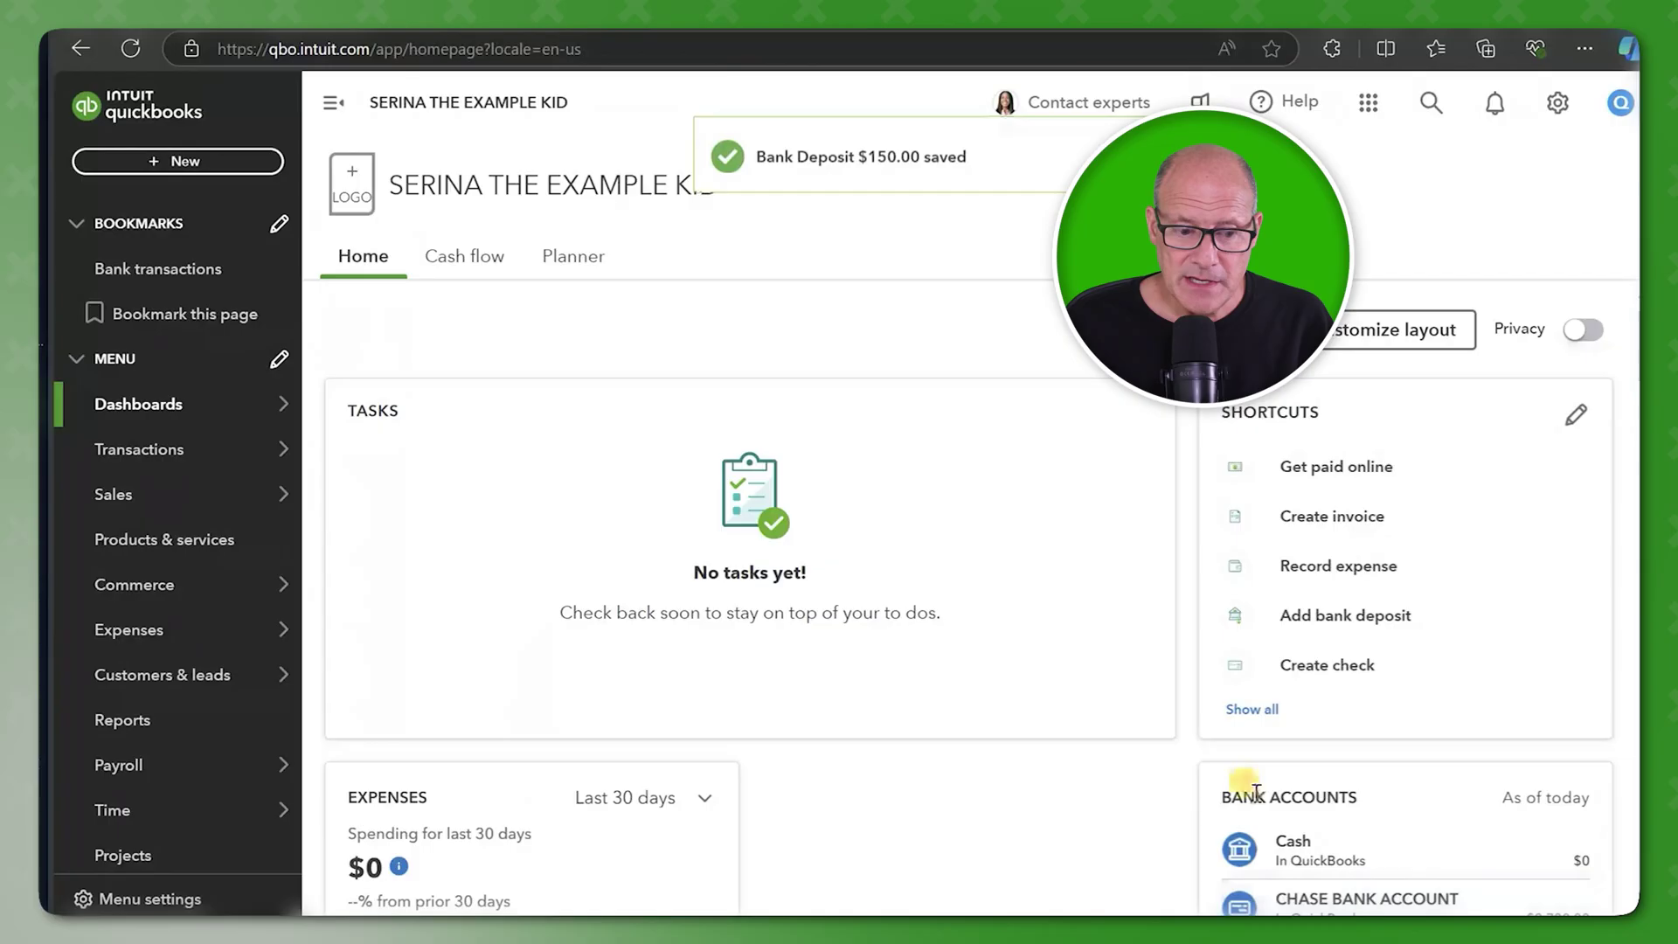
Open the Trial Balance MY report and adjust browser zoom to read it.
left_click(184, 722)
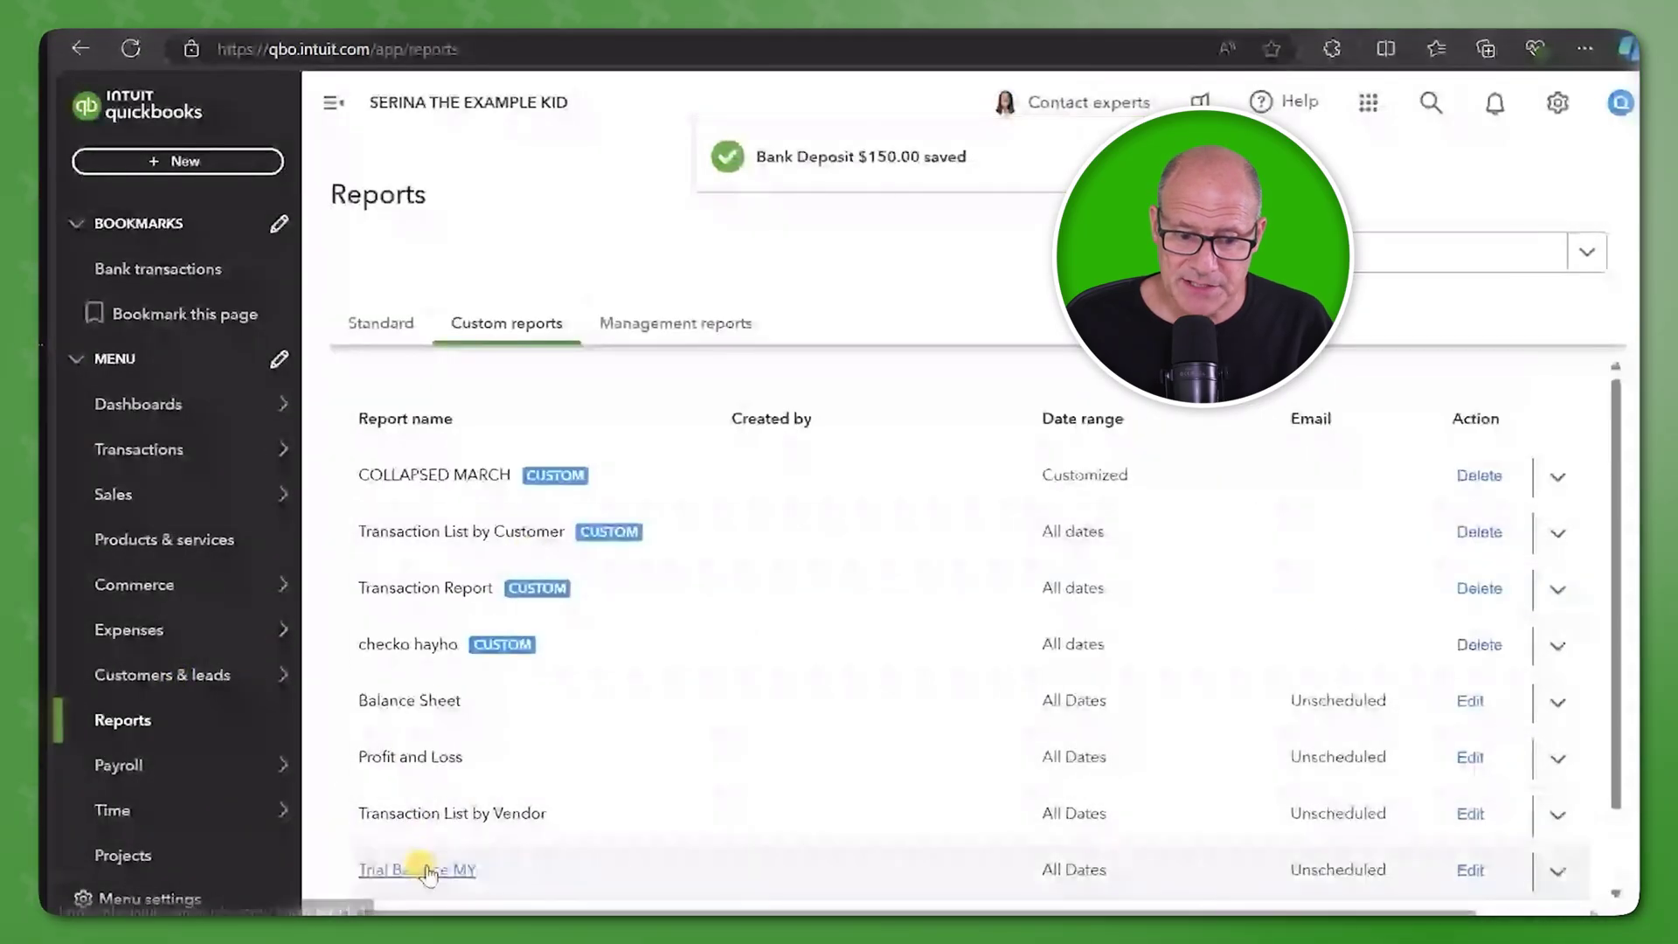
left_click(432, 869)
scroll(1206, 285, "down", 2)
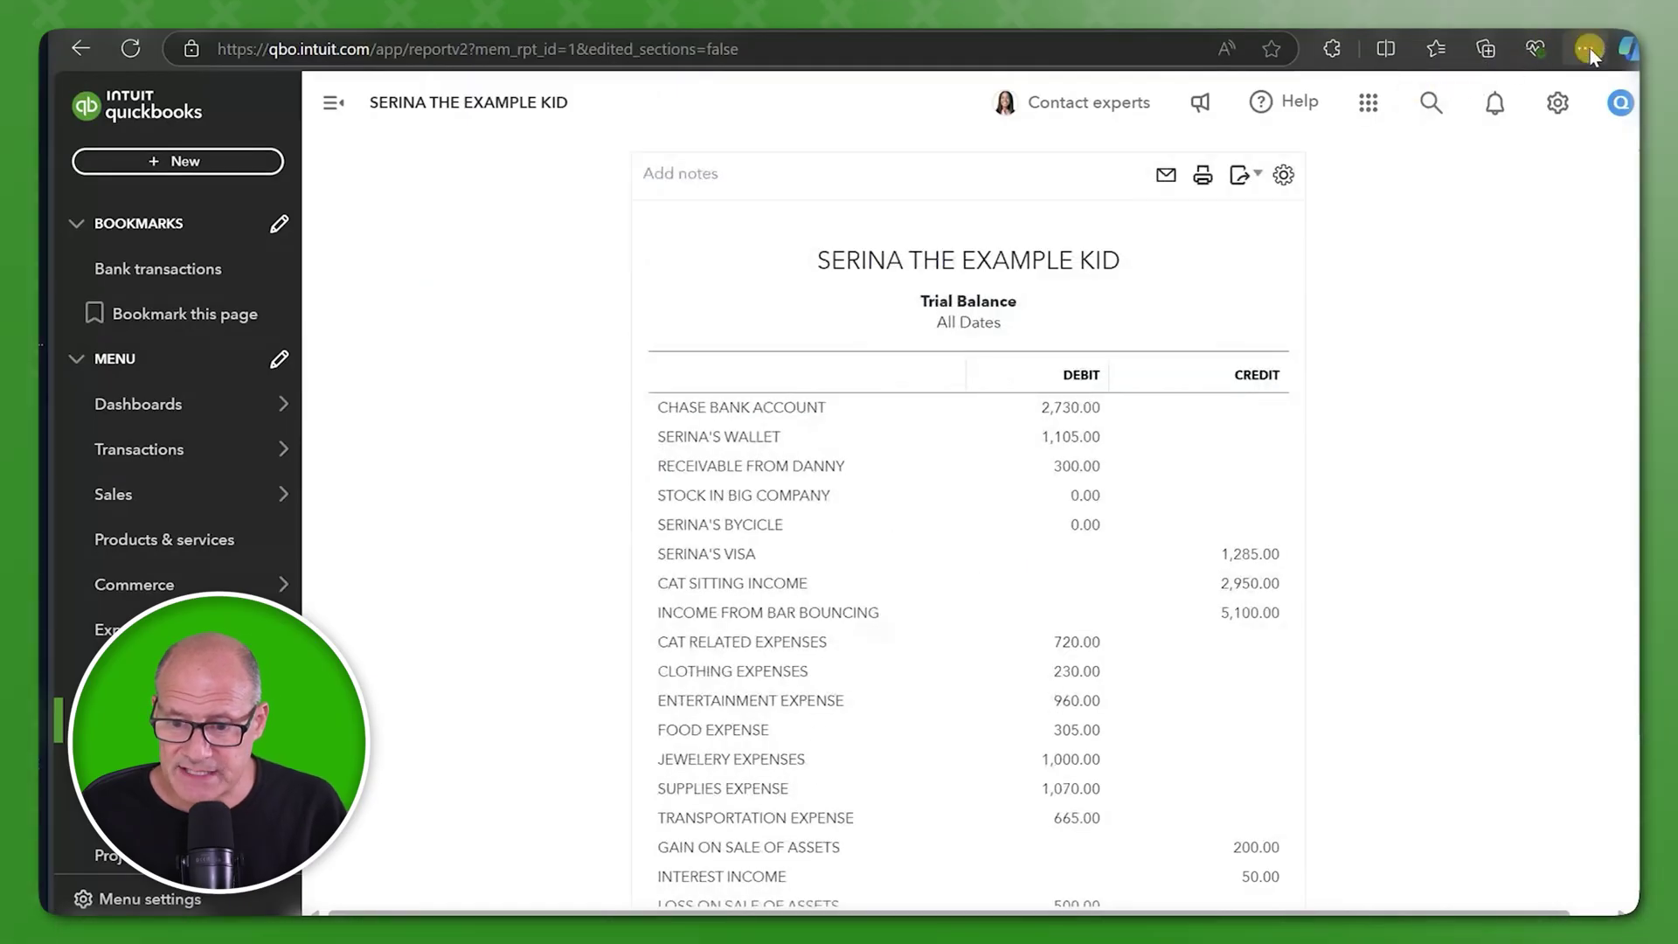
left_click(1588, 53)
left_click(1532, 201)
left_click(1533, 201)
left_click(1532, 201)
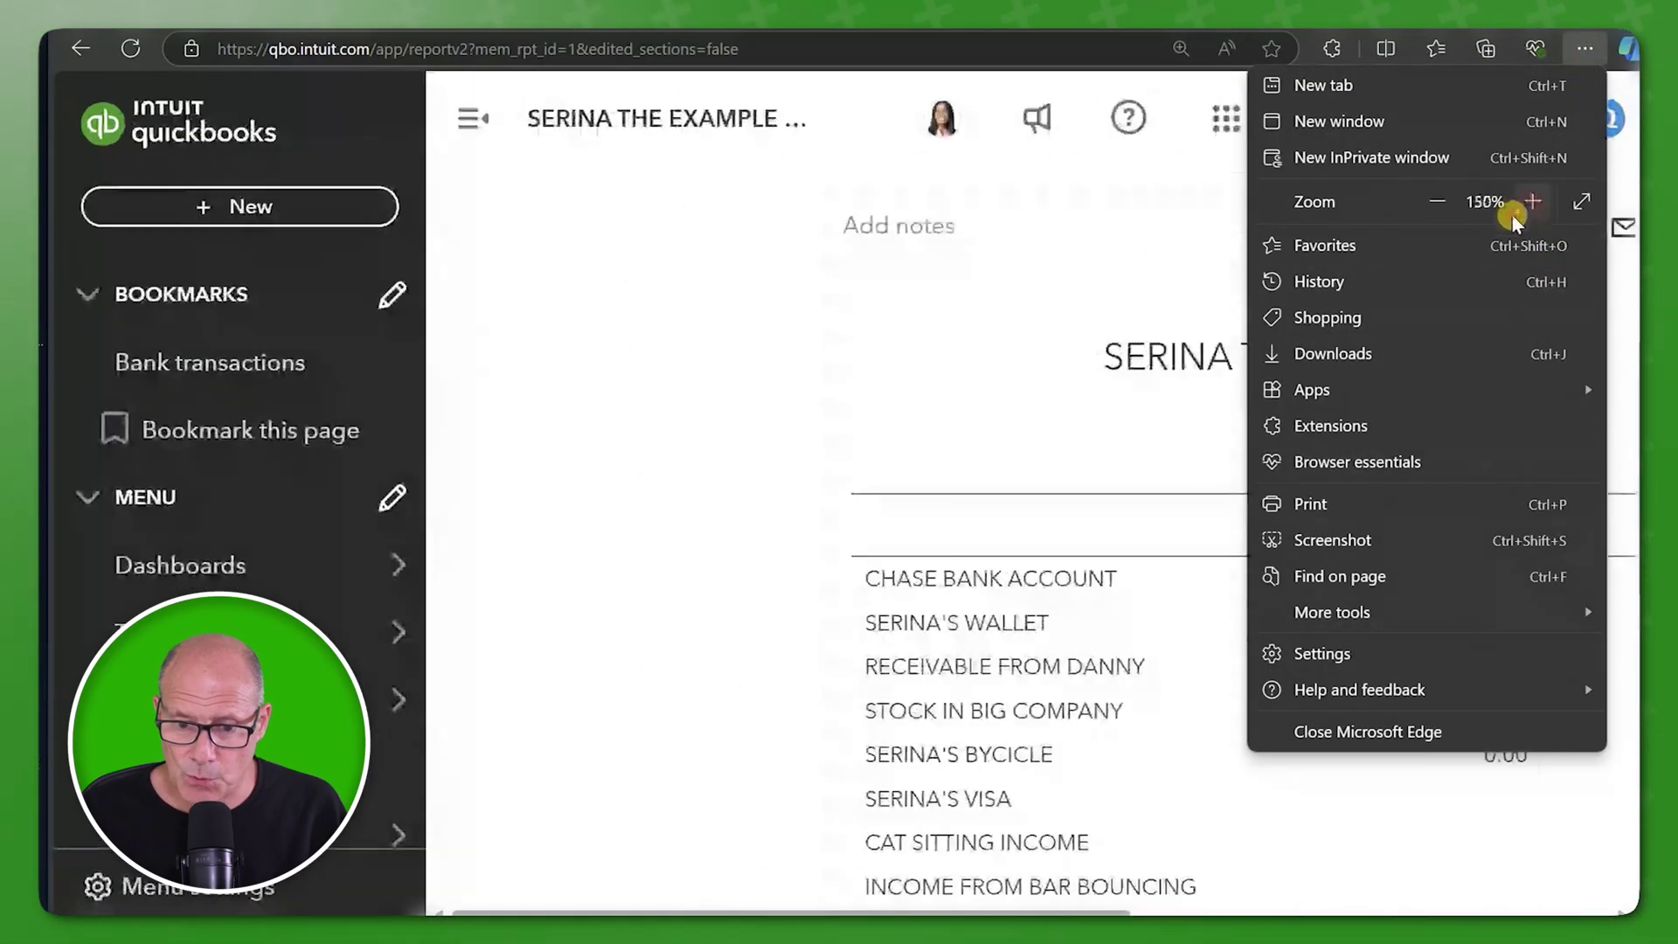
left_click(630, 307)
scroll(853, 441, "down", 2)
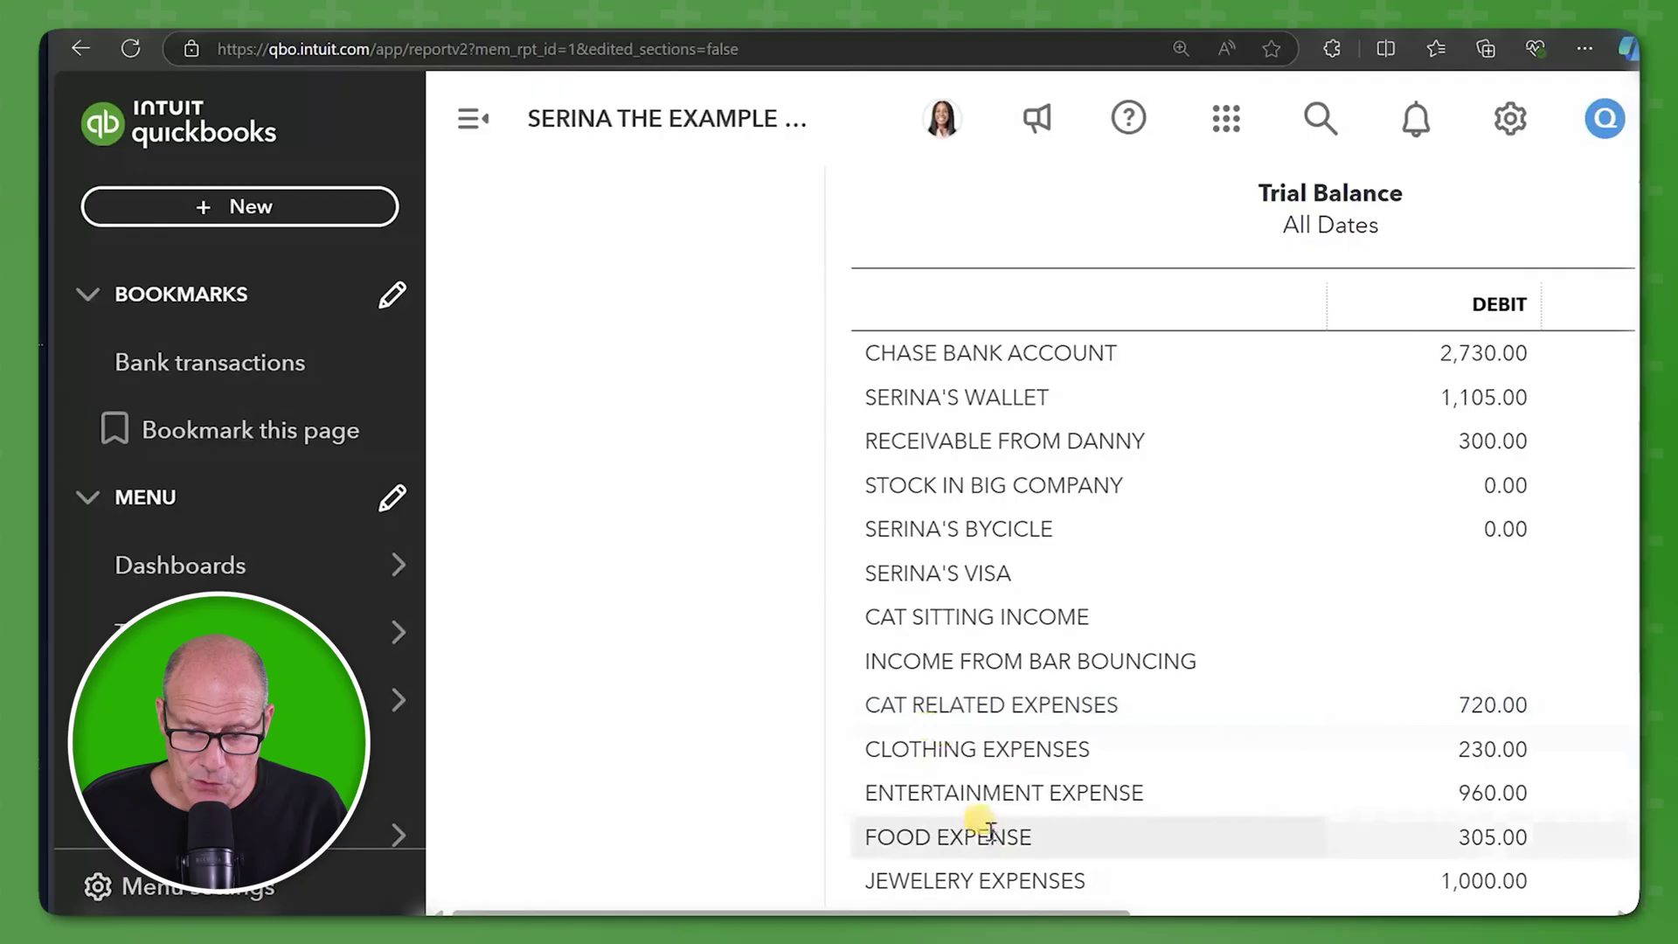
left_click_drag(1019, 910, 1242, 911)
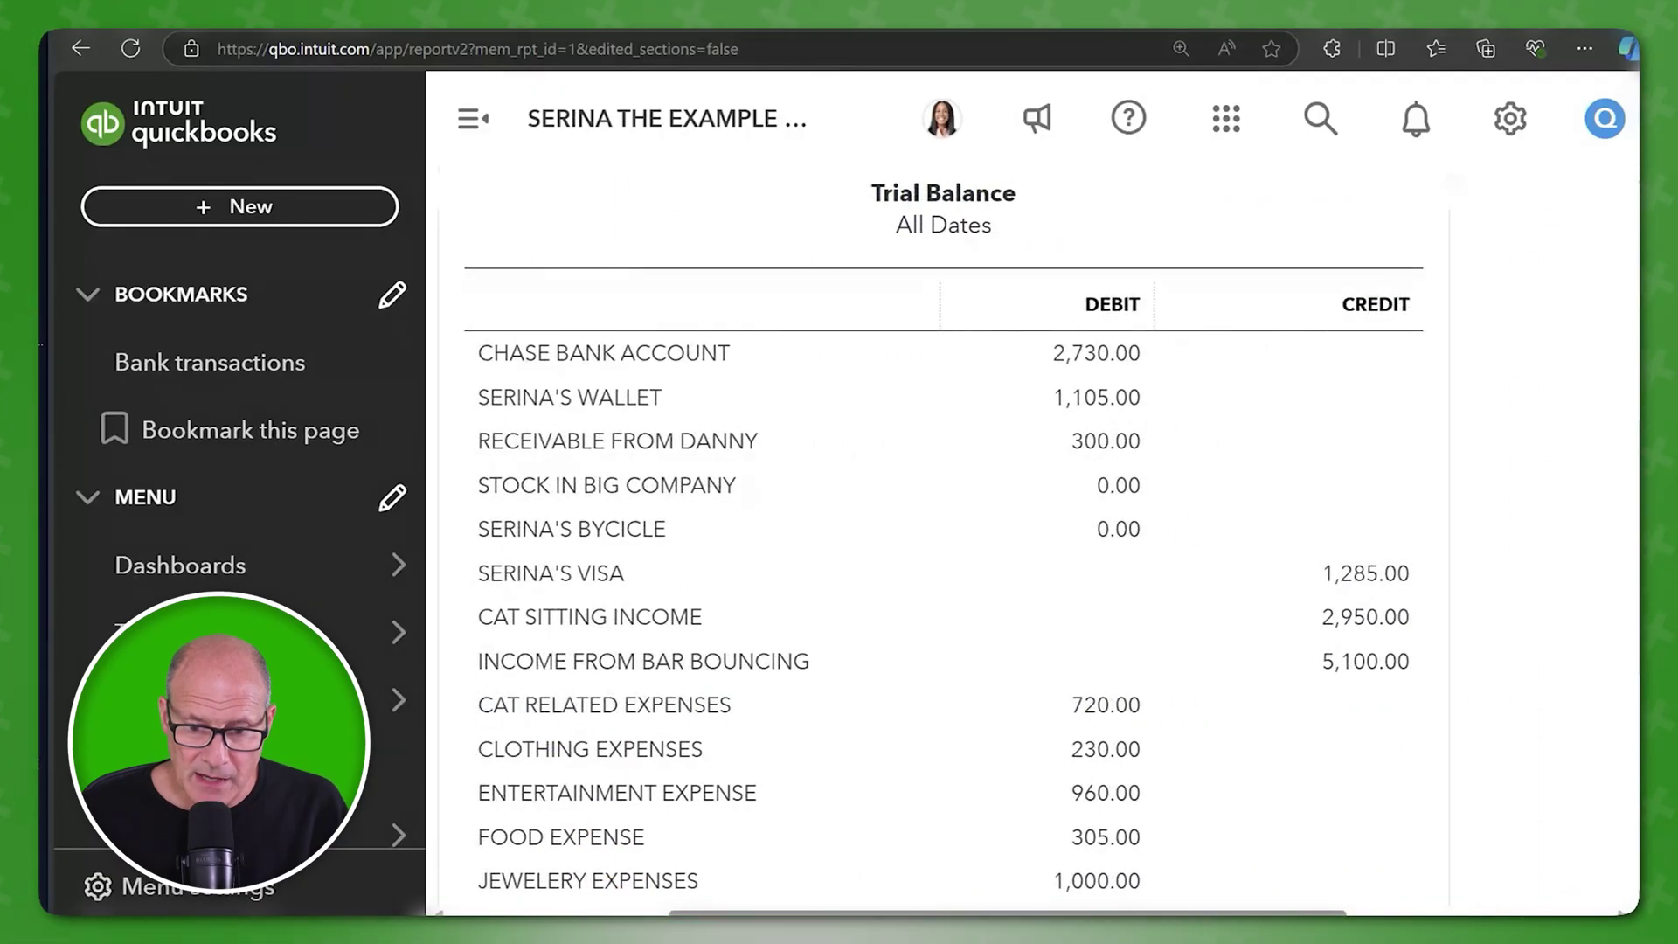
scroll(936, 730, "down", 3)
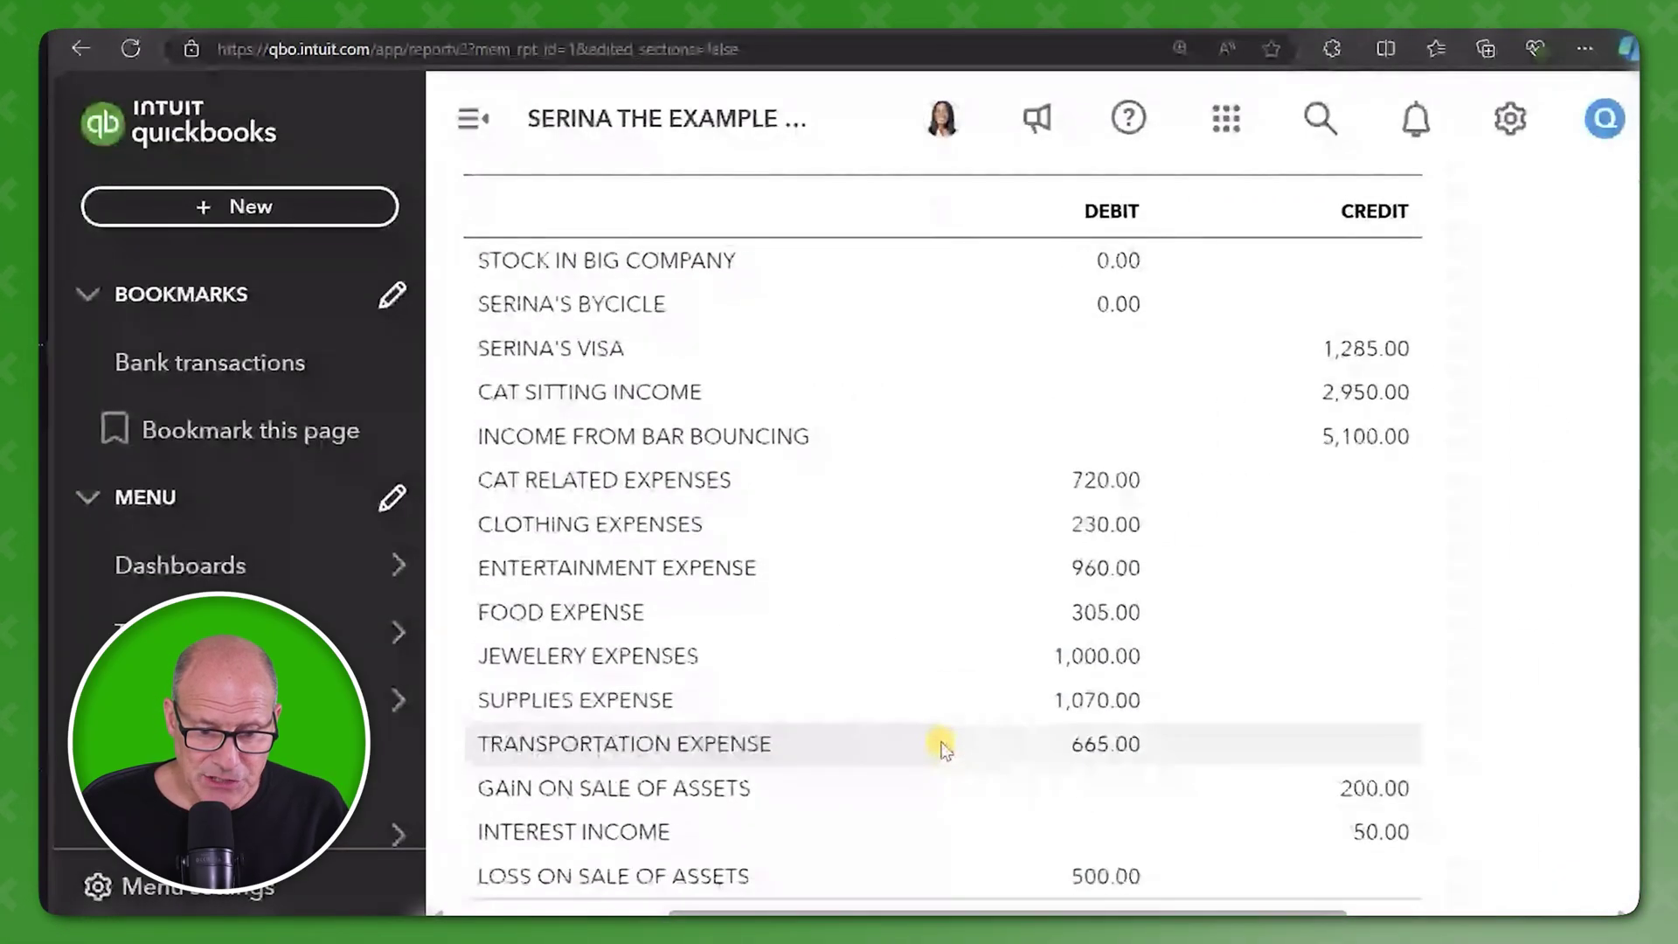
scroll(940, 741, "down", 1)
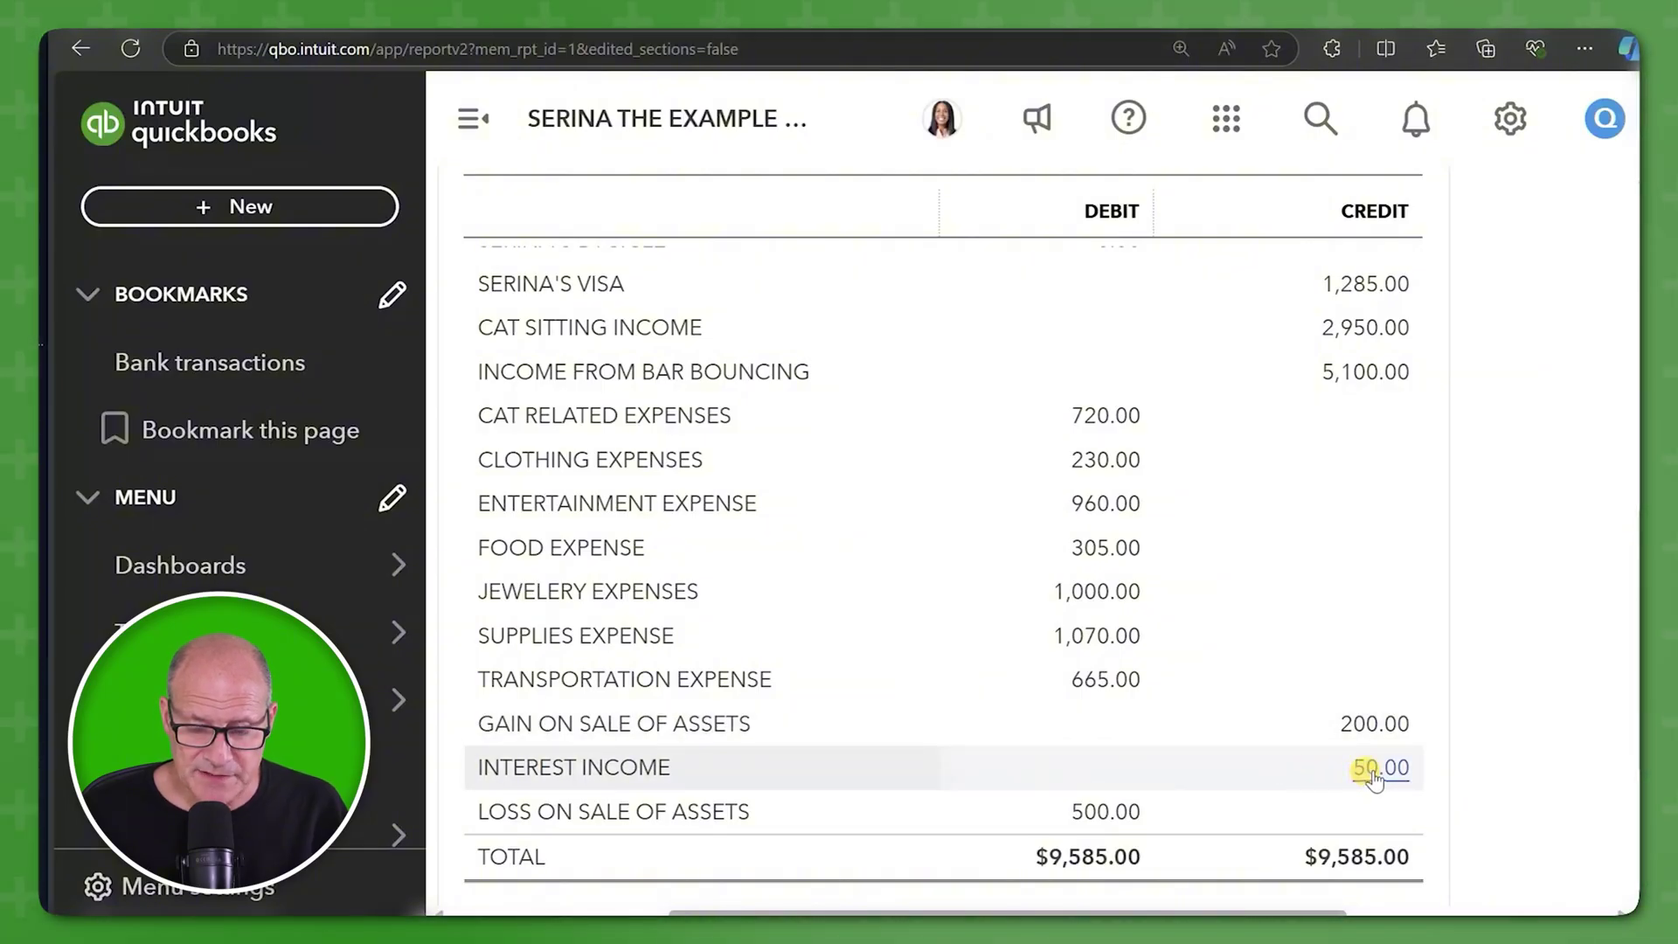
scroll(1363, 771, "up", 5)
scroll(1342, 761, "down", 2)
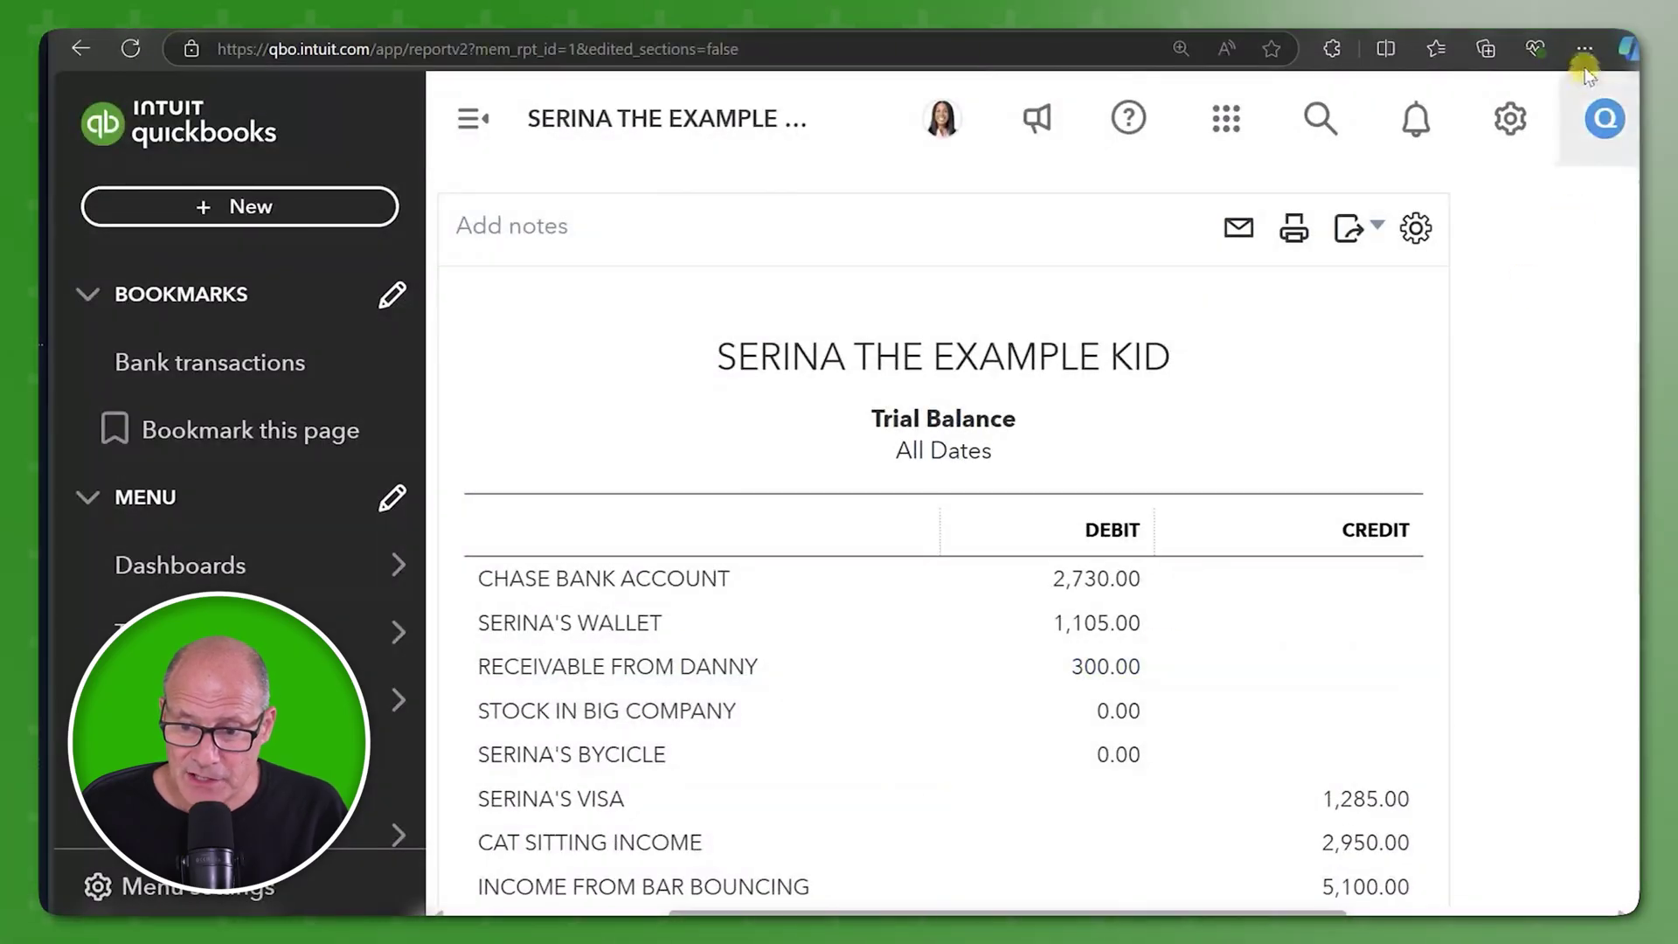
left_click(1583, 49)
left_click(1438, 201)
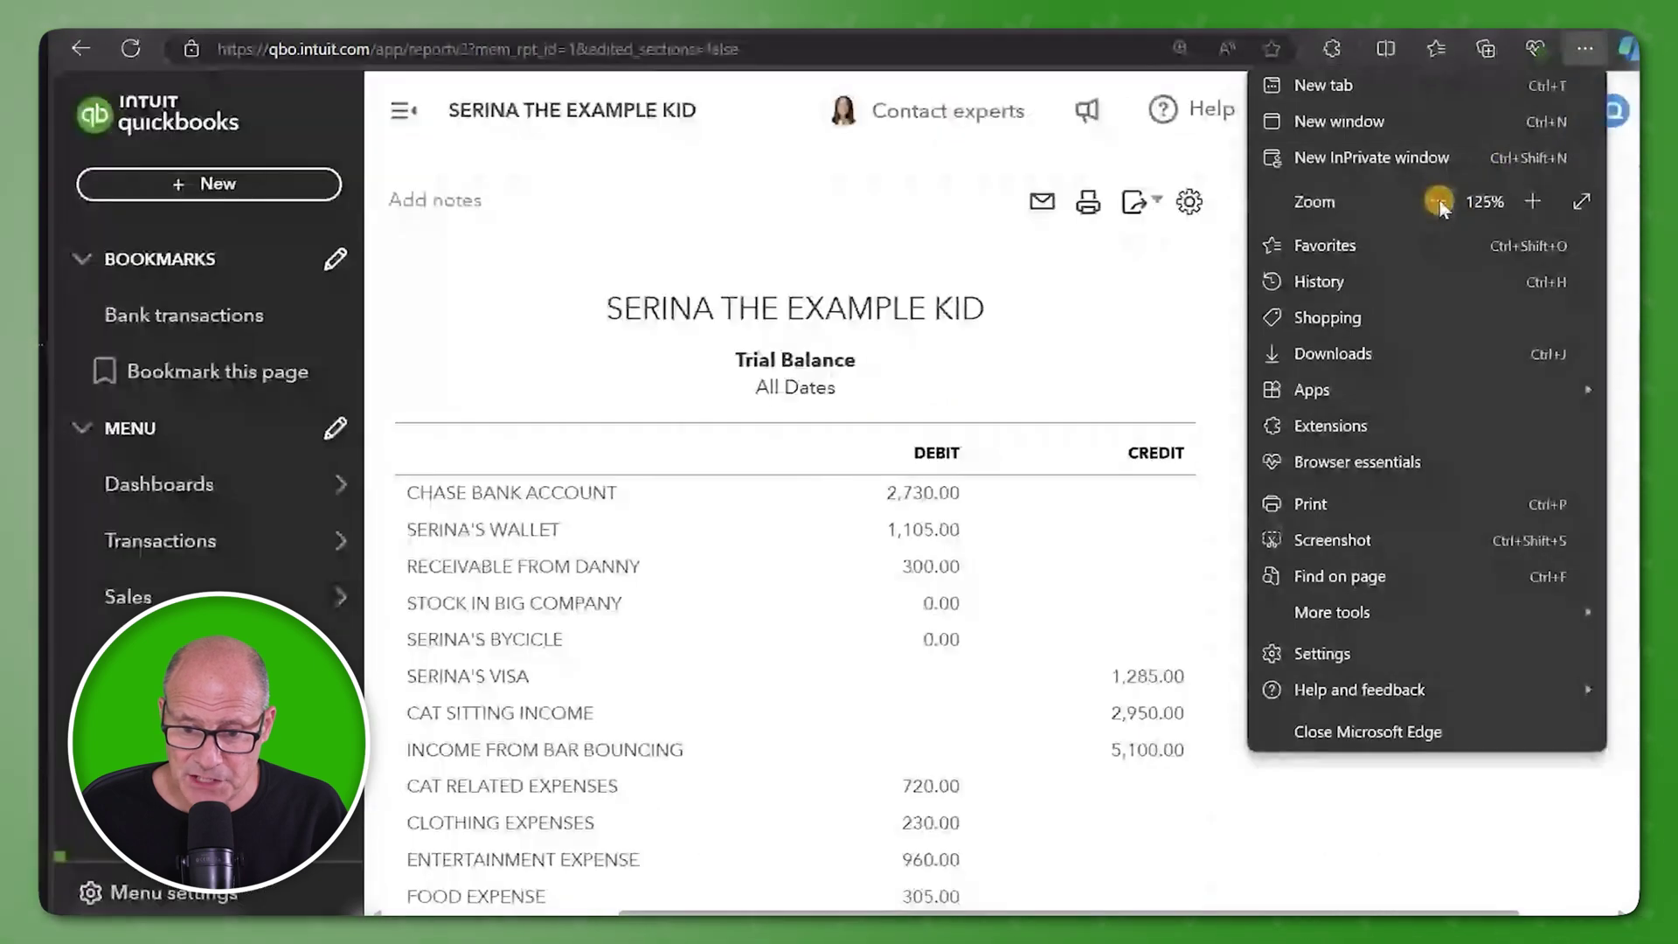
Drill into the 300.00 RECEIVABLE FROM DANNY balance on the trial balance.
left_click(923, 563)
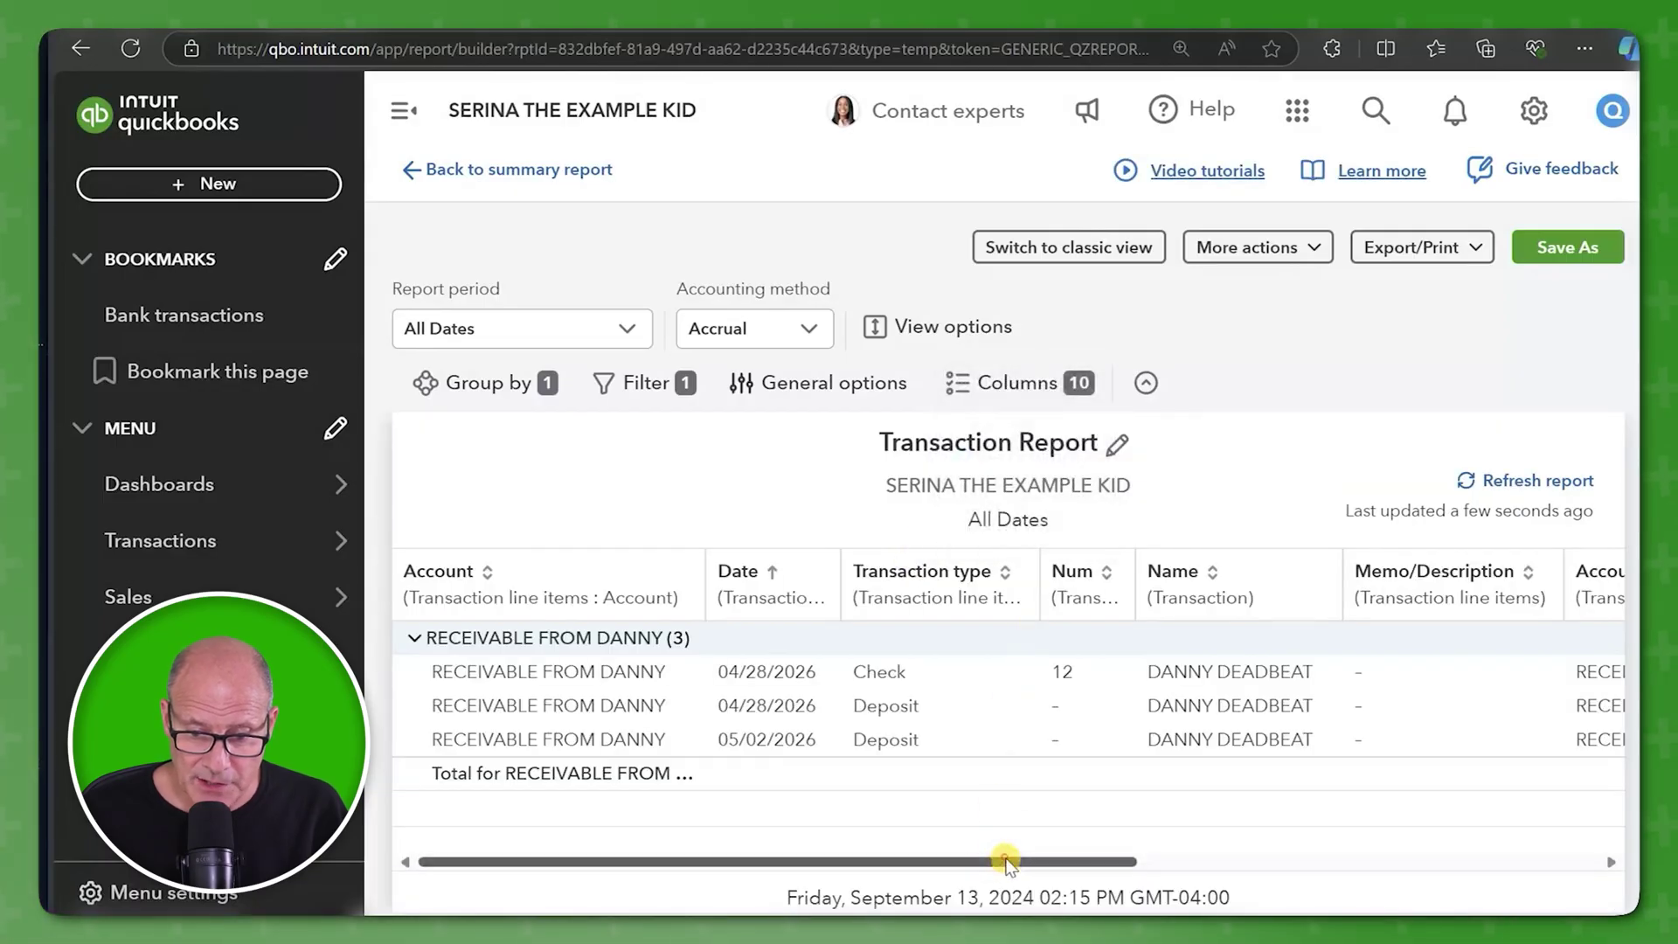
left_click_drag(1003, 861, 1525, 893)
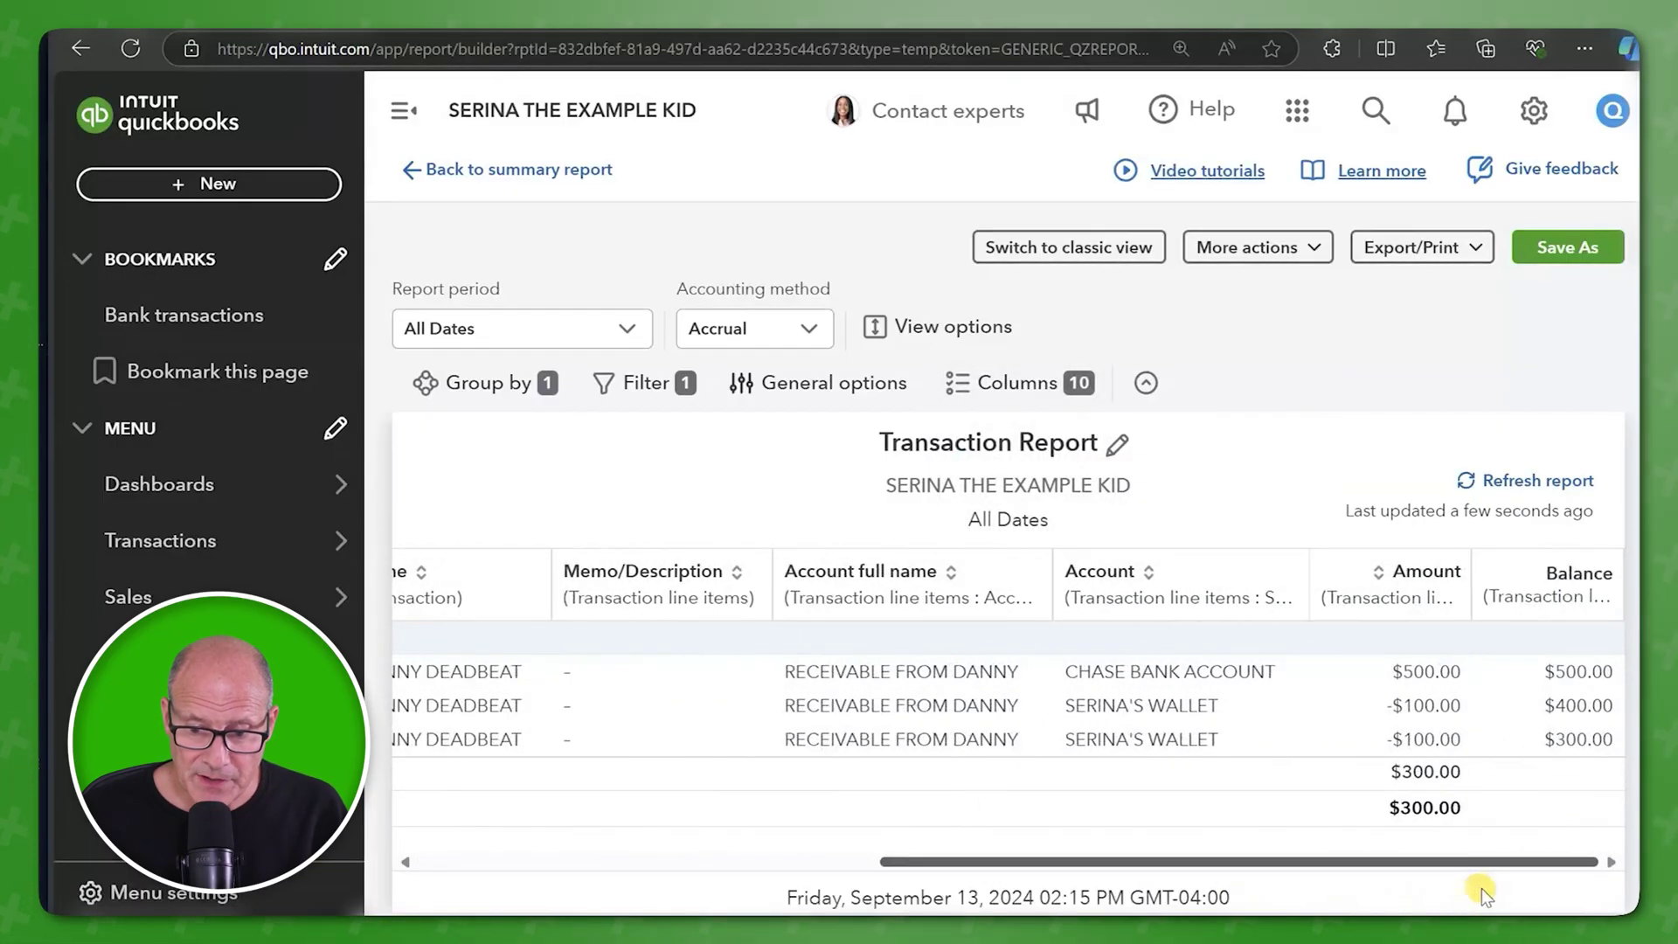